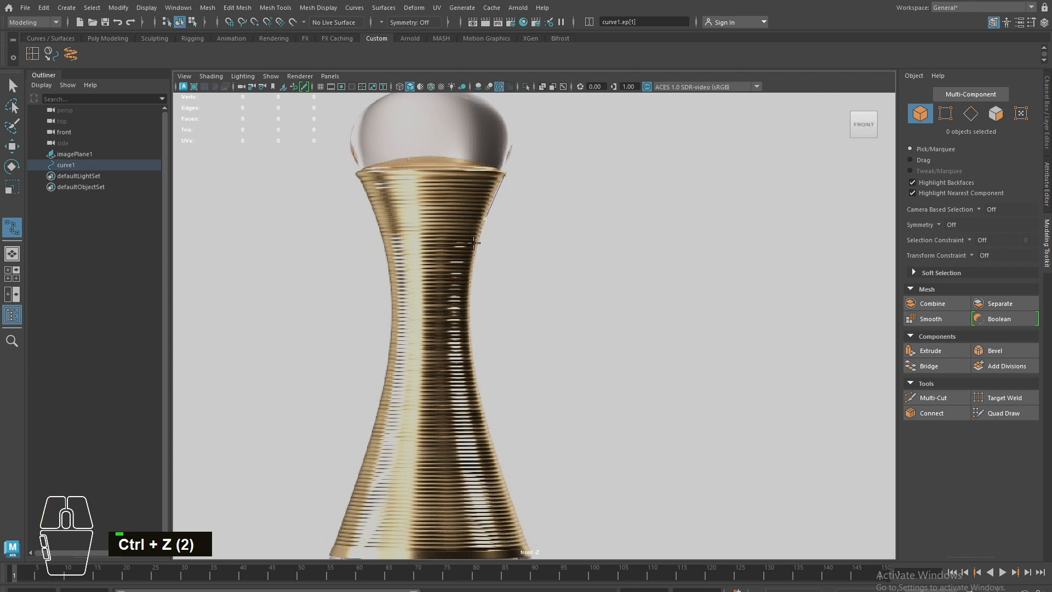
- Continue tracing the profile curve down the right edge of the gold collar to its lower rim
{"action": "left_click", "coordinate": [470, 274]}
{"action": "left_click", "coordinate": [471, 359]}
{"action": "middle_click_drag", "start_coordinate": [471, 359], "coordinate": [446, 287], "text": "alt"}
{"action": "left_click", "coordinate": [438, 313]}
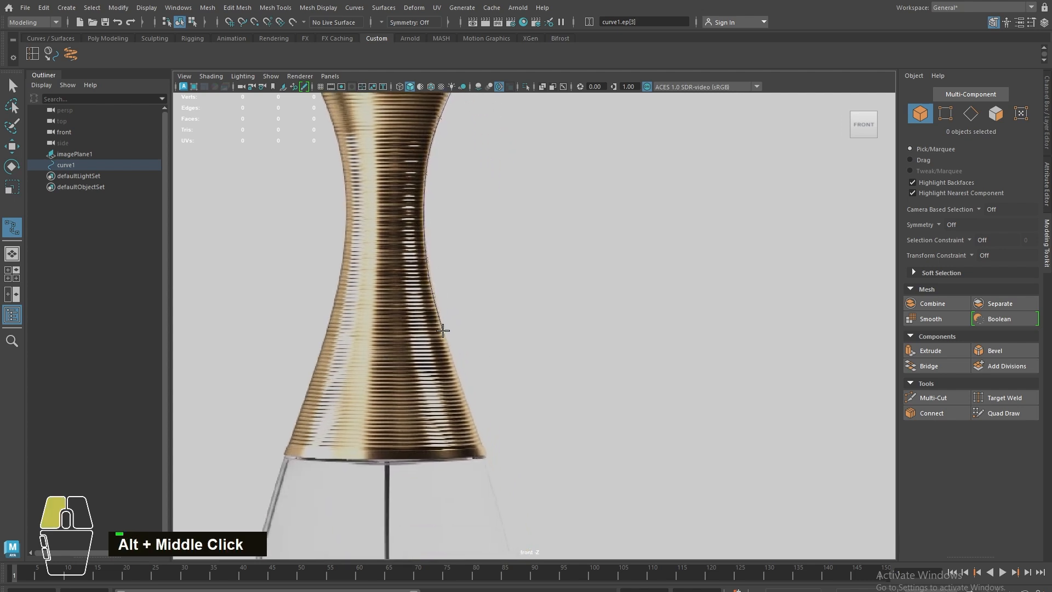
{"action": "left_click", "coordinate": [444, 331]}
{"action": "middle_click_drag", "start_coordinate": [470, 406], "coordinate": [437, 329], "text": "alt"}
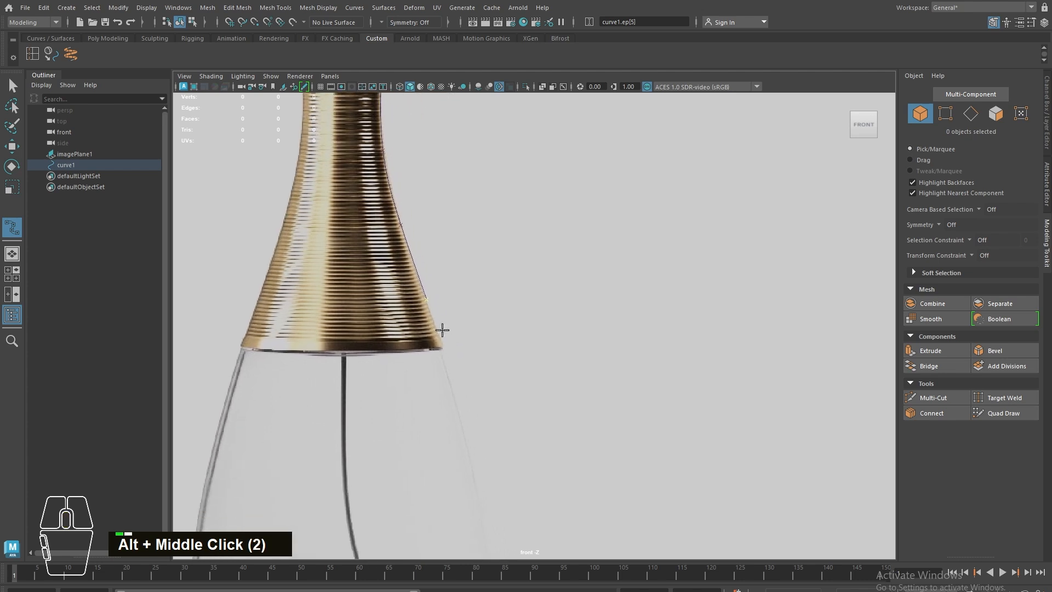
{"action": "left_click", "coordinate": [441, 348]}
- Extend the profile curve along the right edge of the glass body to just above the thick base
{"action": "left_click", "coordinate": [451, 376]}
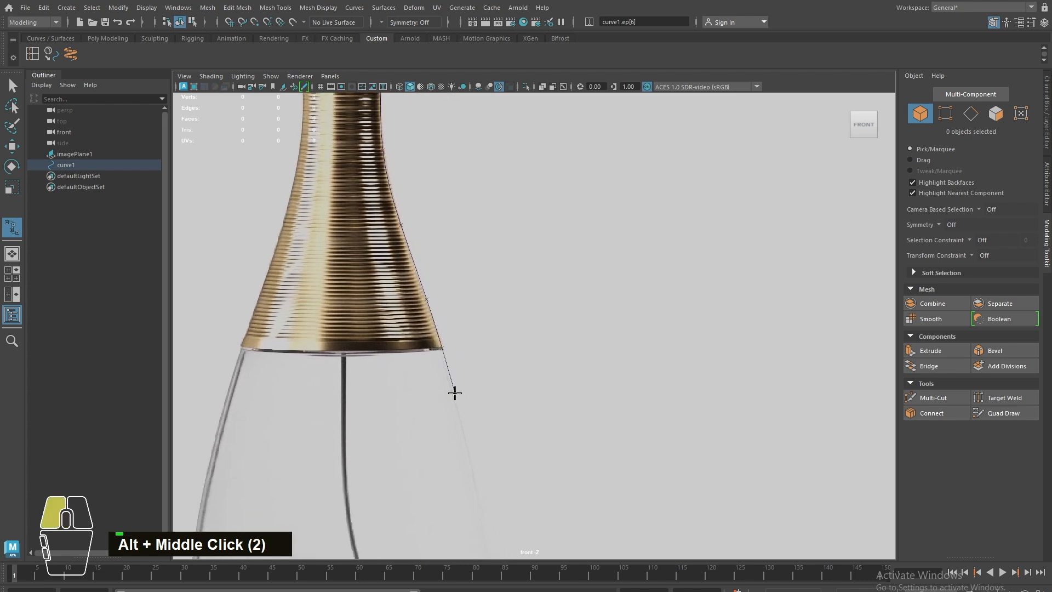
{"action": "middle_click_drag", "start_coordinate": [456, 397], "coordinate": [510, 257], "text": "alt"}
{"action": "left_click", "coordinate": [439, 292]}
{"action": "left_click", "coordinate": [511, 256]}
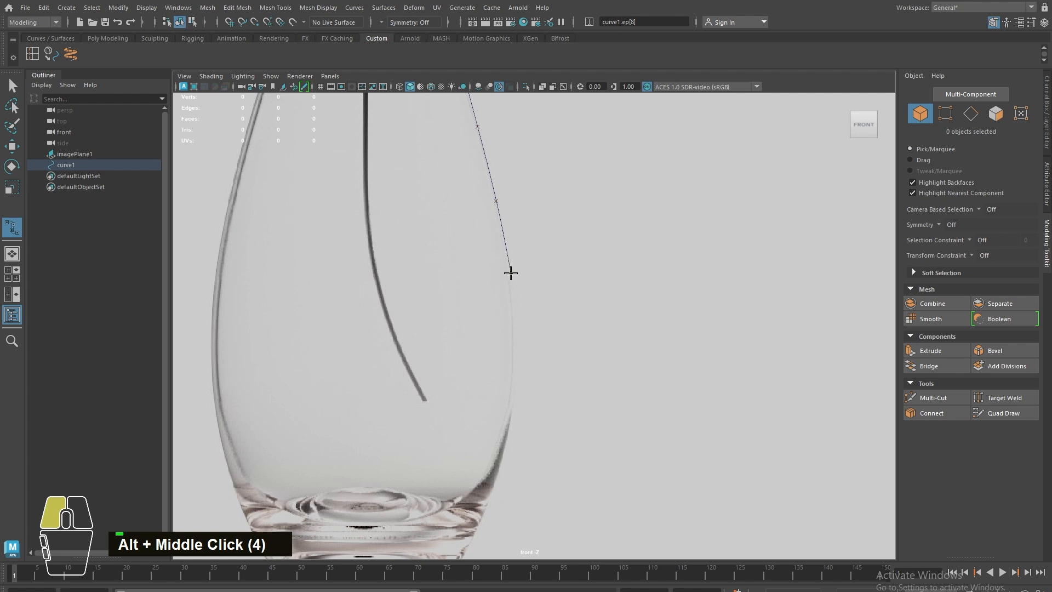
{"action": "left_click", "coordinate": [508, 312]}
{"action": "middle_click_drag", "start_coordinate": [511, 422], "coordinate": [557, 254], "text": "alt"}
{"action": "left_click", "coordinate": [550, 304]}
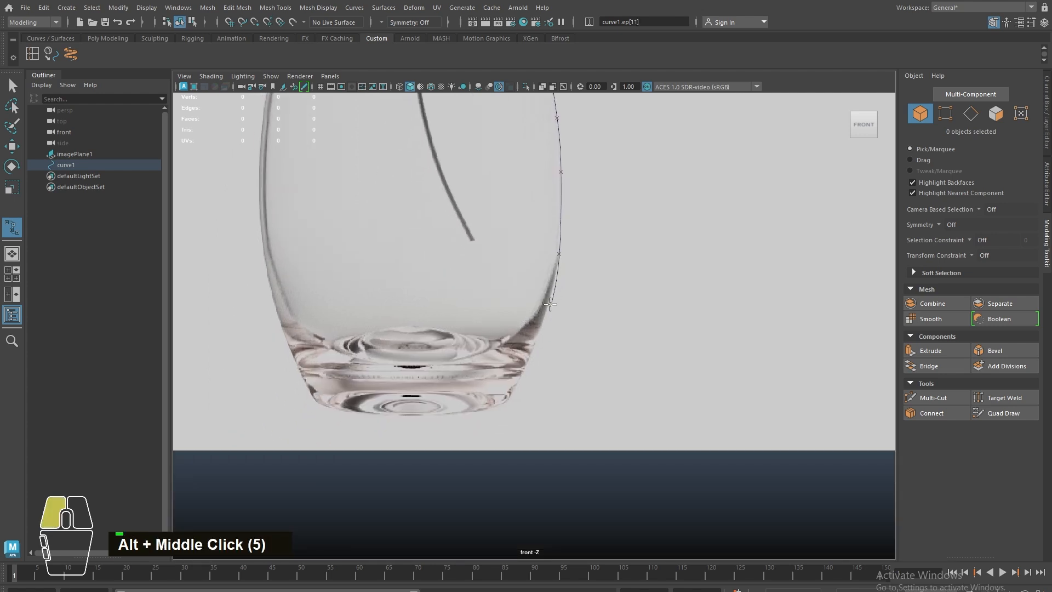
{"action": "left_click", "coordinate": [524, 372]}
{"action": "key", "text": "ctrl+z"}
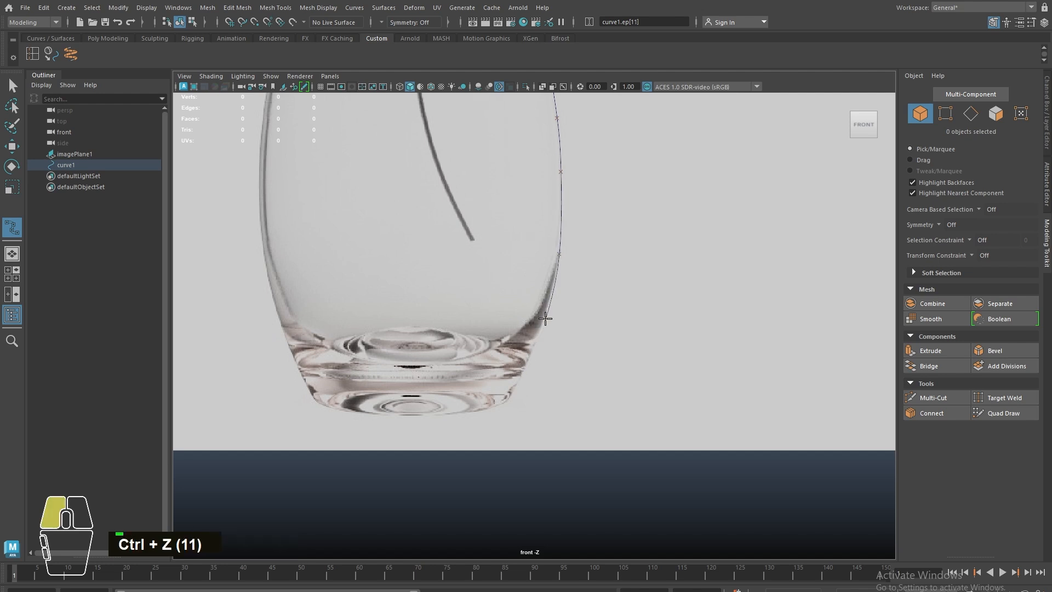
{"action": "left_click", "coordinate": [544, 321]}
{"action": "left_click", "coordinate": [517, 373]}
{"action": "left_click", "coordinate": [500, 399]}
{"action": "key", "text": "ctrl+z"}
{"action": "key", "text": "ctrl+z"}
{"action": "left_click", "coordinate": [503, 400]}
{"action": "key", "text": "ctrl+z"}
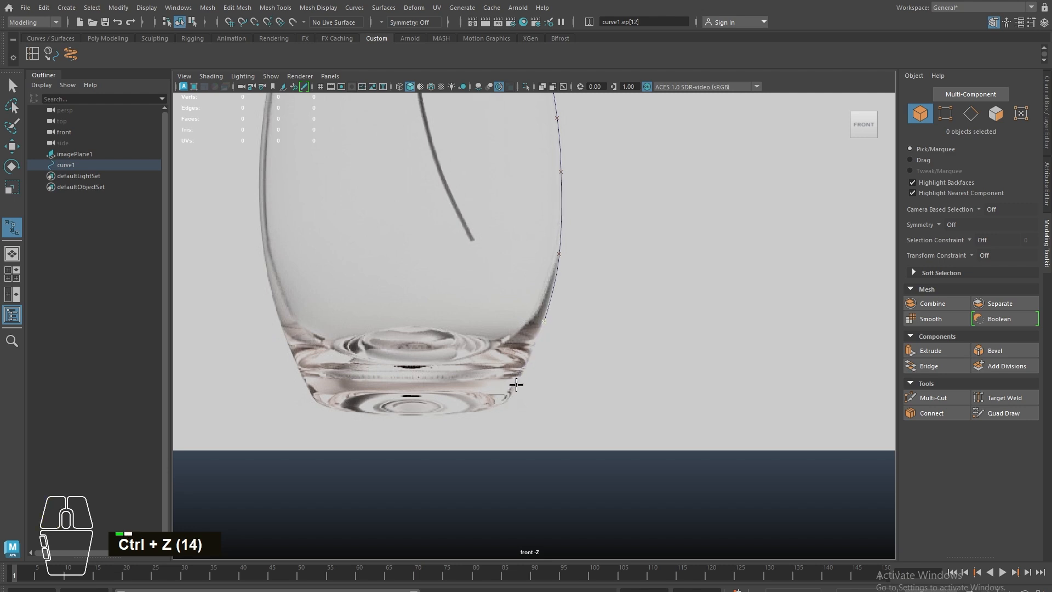
- Add the final curve points around the glass base's corner and along its bottom edge, and finish the curve
{"action": "left_click", "coordinate": [522, 376]}
{"action": "left_click", "coordinate": [500, 401]}
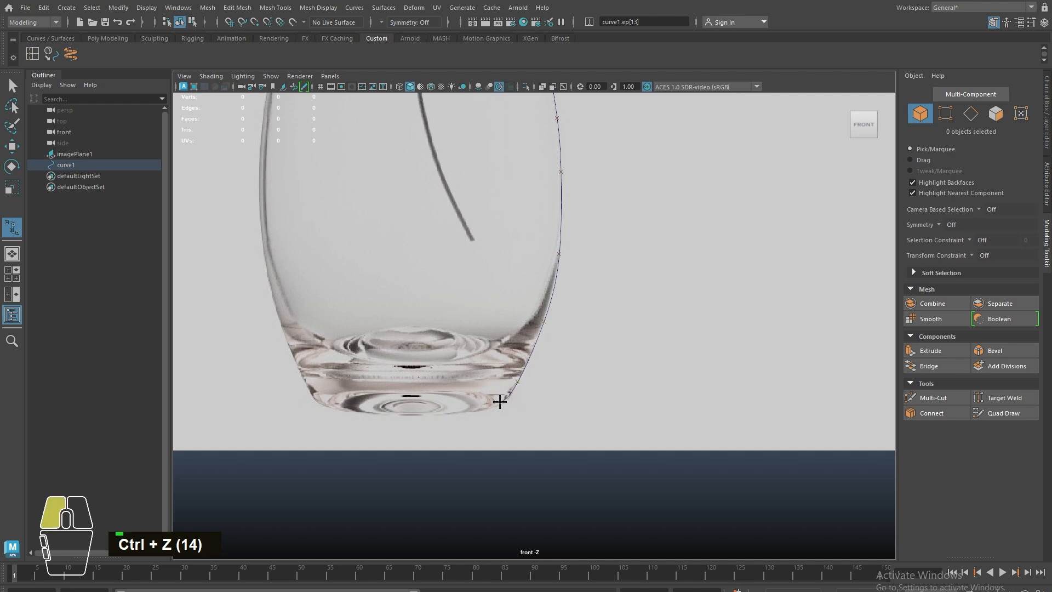
{"action": "left_click", "coordinate": [448, 413]}
{"action": "key", "text": "w"}
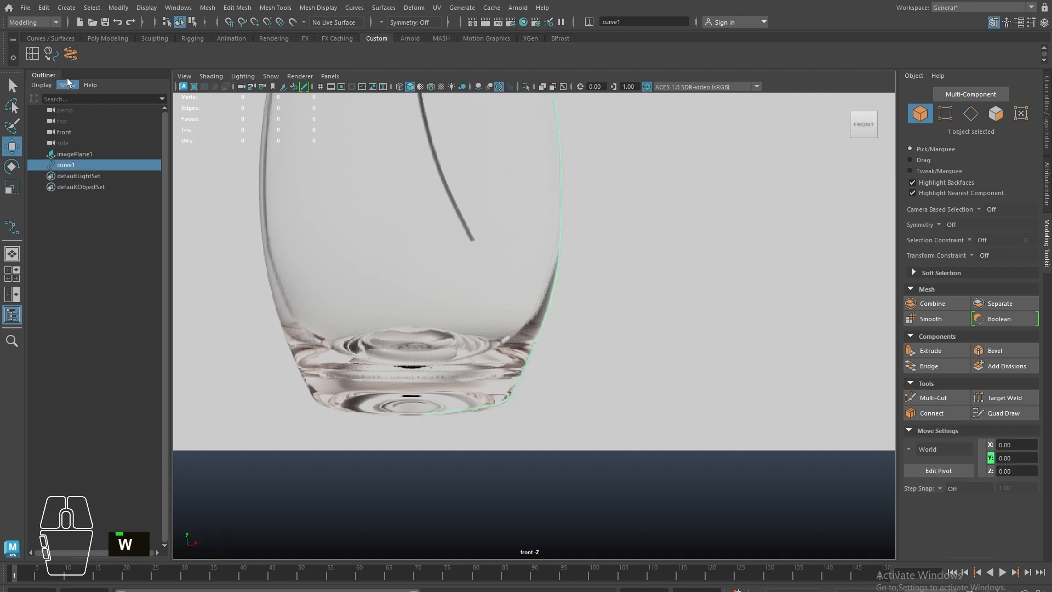
- Show the grid and snap the curve's last control vertex onto the vertical center line at the bottle's bottom
{"action": "left_click", "coordinate": [7, 86]}
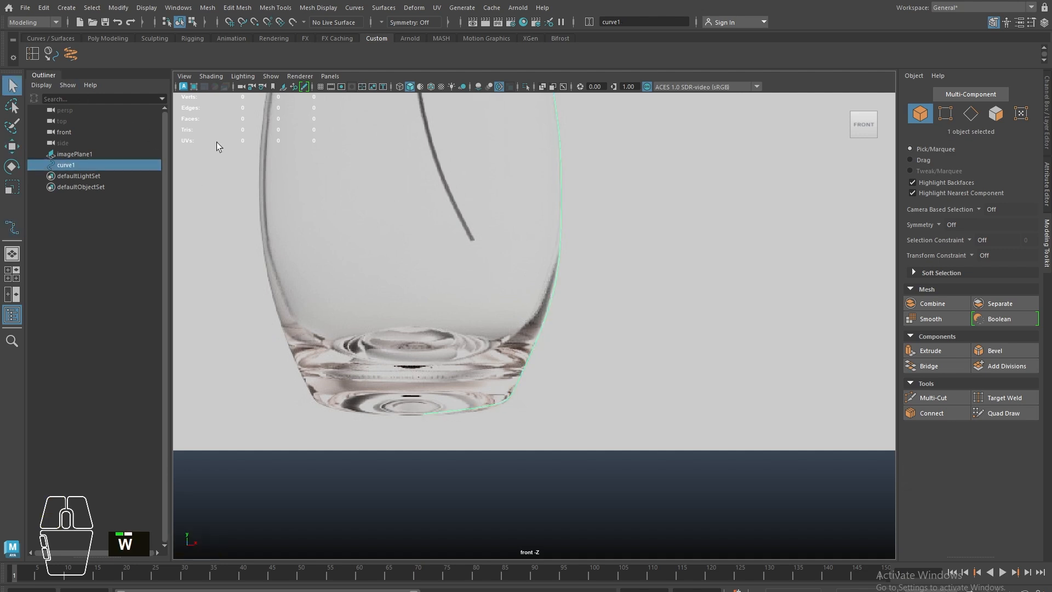
{"action": "left_click", "coordinate": [320, 86]}
{"action": "middle_click_drag", "start_coordinate": [336, 117], "coordinate": [399, 199], "text": "alt"}
{"action": "right_click_drag", "start_coordinate": [400, 200], "coordinate": [493, 383], "text": "alt"}
{"action": "right_click_drag", "start_coordinate": [484, 343], "coordinate": [484, 412]}
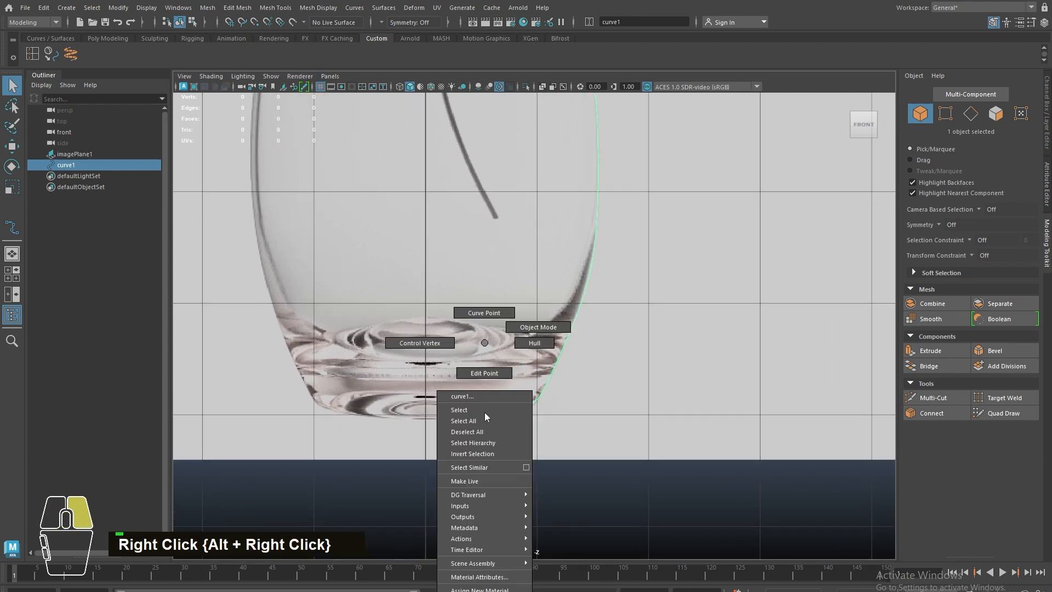
{"action": "right_click_drag", "start_coordinate": [488, 481], "coordinate": [423, 343]}
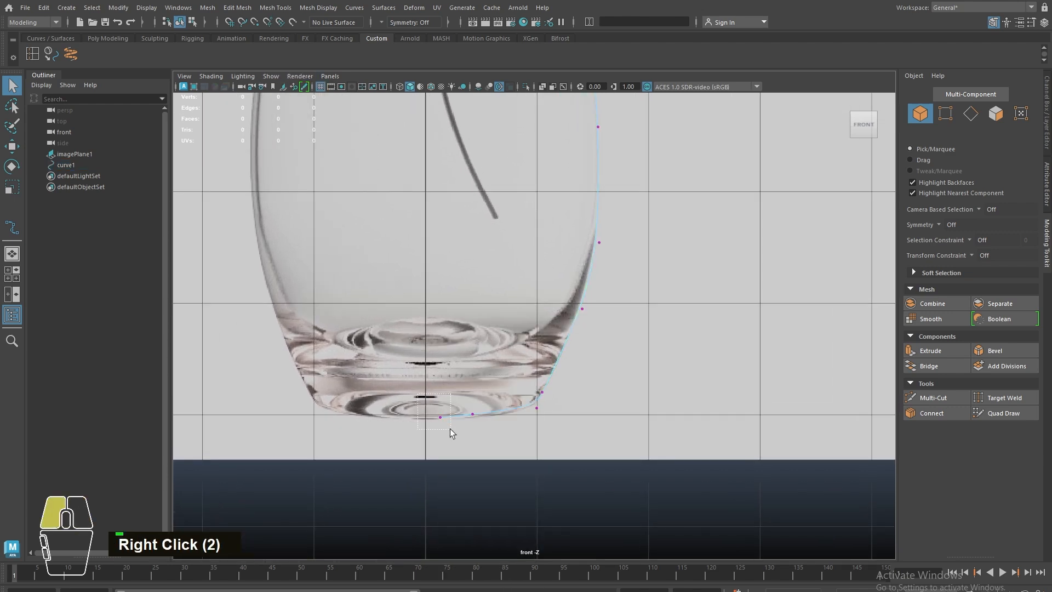
{"action": "key", "text": "w"}
{"action": "left_click_drag", "start_coordinate": [450, 429], "coordinate": [573, 392]}
- Adjust the curve's control vertices around the base corner to round the profile and fit it to the reference bottle
{"action": "left_click", "coordinate": [541, 409]}
{"action": "left_click_drag", "start_coordinate": [546, 360], "coordinate": [547, 343]}
{"action": "left_click_drag", "start_coordinate": [586, 374], "coordinate": [588, 374]}
{"action": "left_click", "coordinate": [519, 408]}
{"action": "left_click_drag", "start_coordinate": [555, 408], "coordinate": [536, 406]}
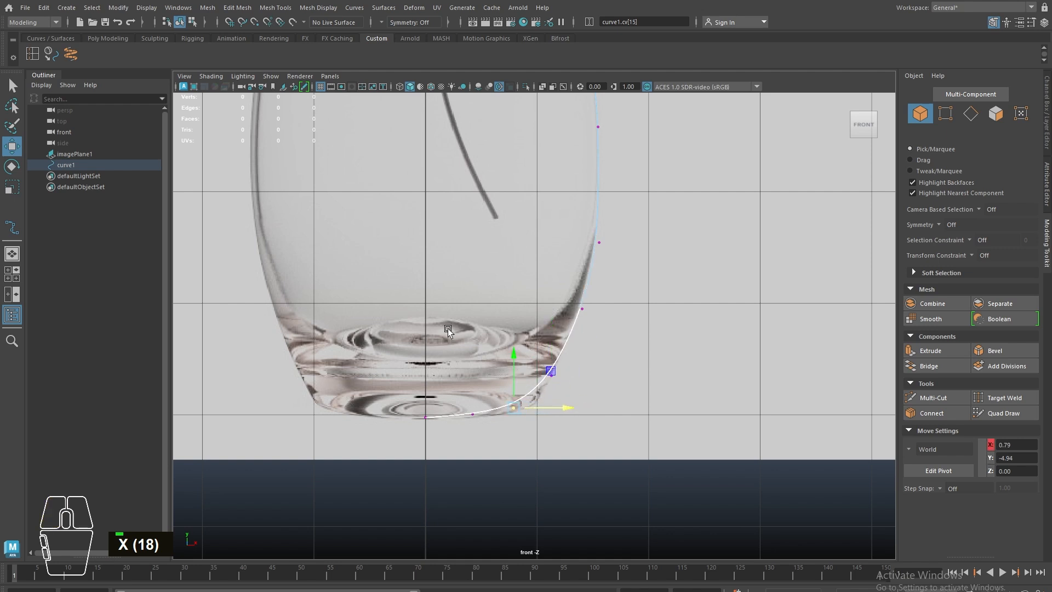
{"action": "left_click_drag", "start_coordinate": [447, 331], "coordinate": [563, 417]}
{"action": "left_click_drag", "start_coordinate": [508, 359], "coordinate": [515, 372]}
{"action": "middle_click_drag", "start_coordinate": [443, 367], "coordinate": [451, 382], "text": "alt"}
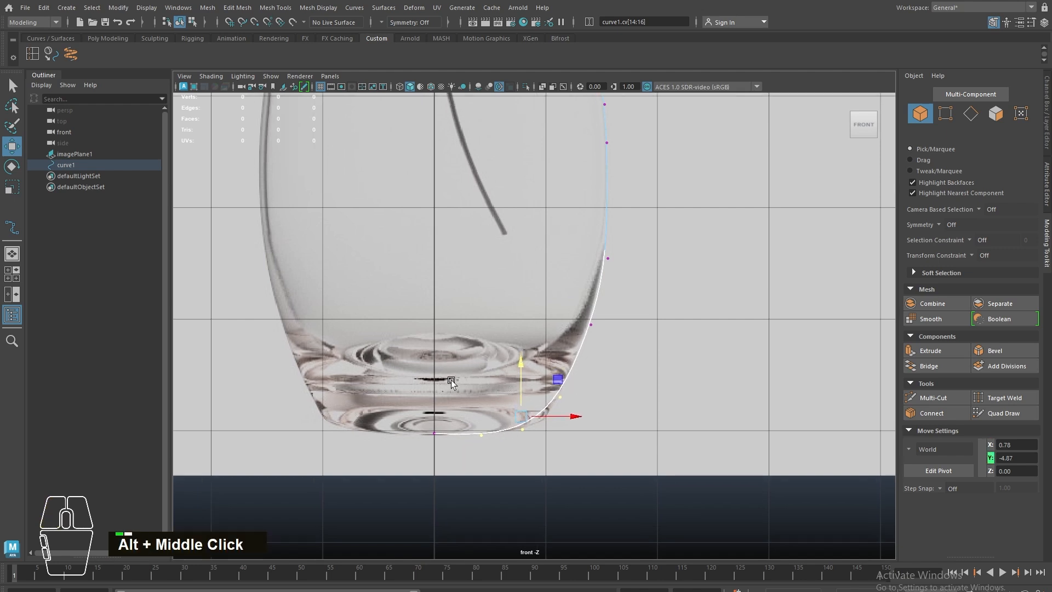
- Return to object mode, reselect the profile curve, and snap its pivot to the bottom center of the bottle
{"action": "right_click", "coordinate": [500, 499]}
{"action": "left_click", "coordinate": [521, 489]}
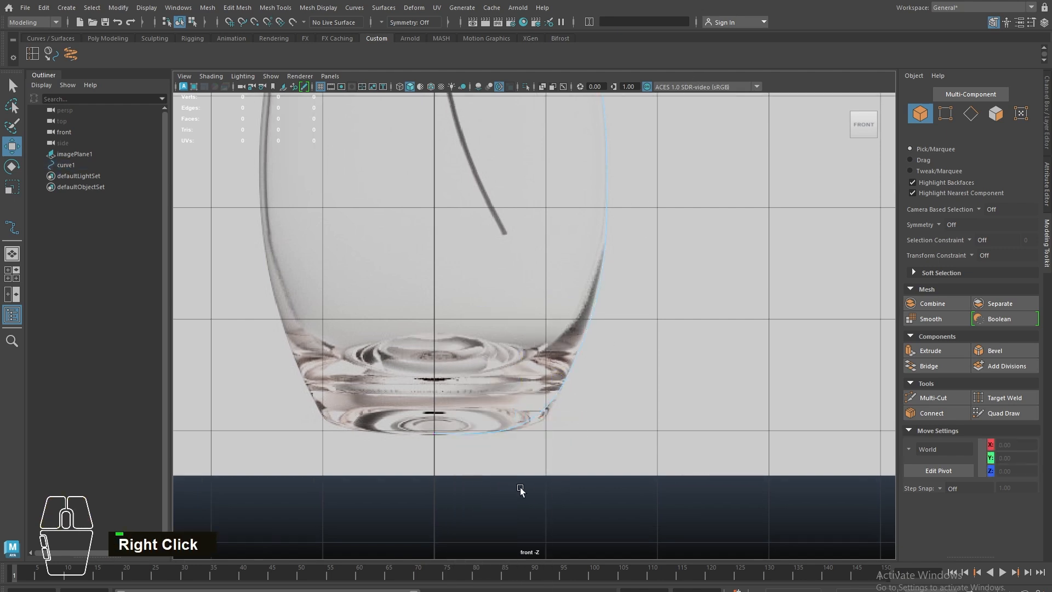
{"action": "left_click", "coordinate": [470, 432]}
{"action": "key", "text": "w"}
{"action": "right_click_drag", "start_coordinate": [515, 501], "coordinate": [810, 56]}
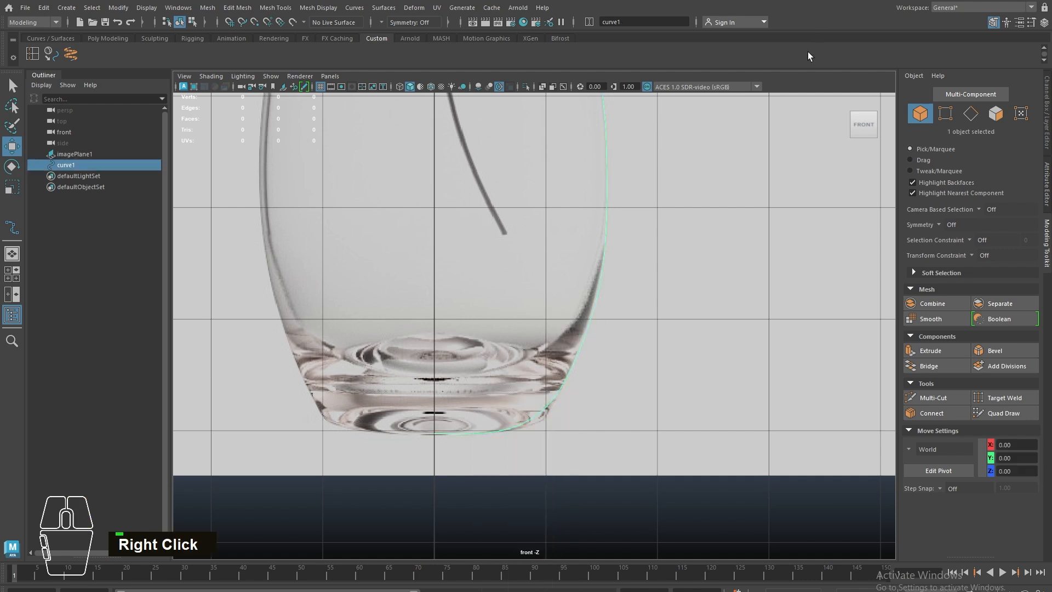
{"action": "scroll", "coordinate": [571, 419], "scroll_direction": "down", "scroll_amount": 3}
{"action": "key", "text": "d"}
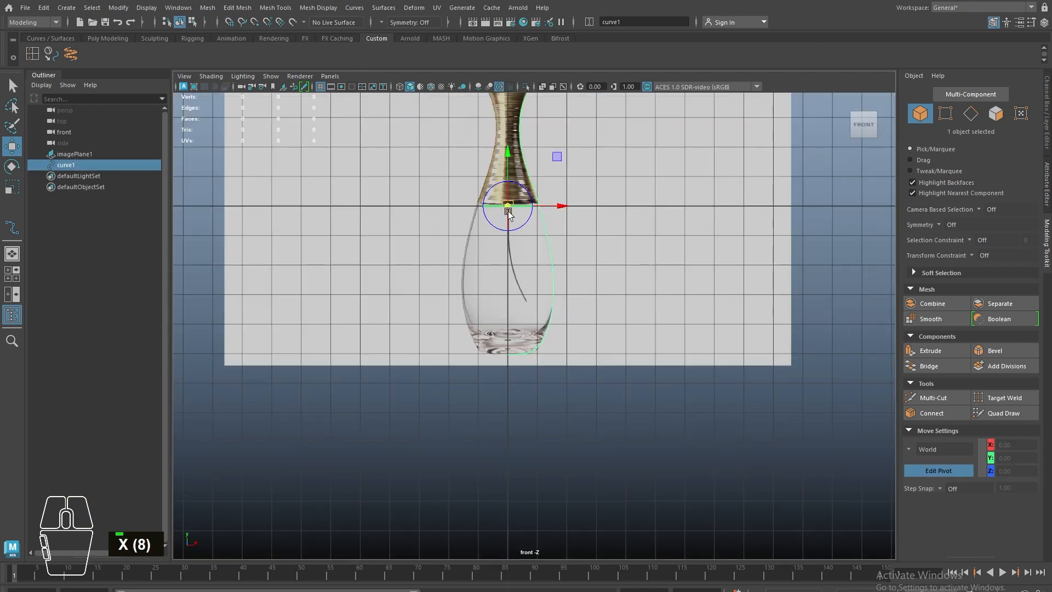
{"action": "left_click_drag", "start_coordinate": [510, 222], "coordinate": [473, 362]}
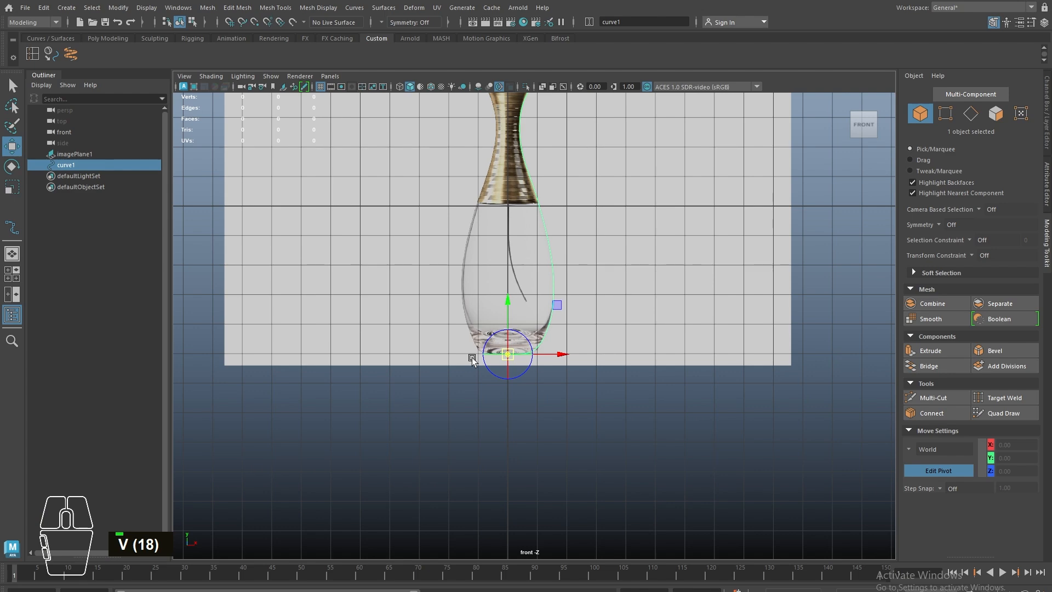
{"action": "middle_click_drag", "start_coordinate": [485, 271], "coordinate": [448, 390], "text": "alt"}
{"action": "right_click_drag", "start_coordinate": [448, 390], "coordinate": [607, 366], "text": "alt"}
{"action": "key", "text": "w"}
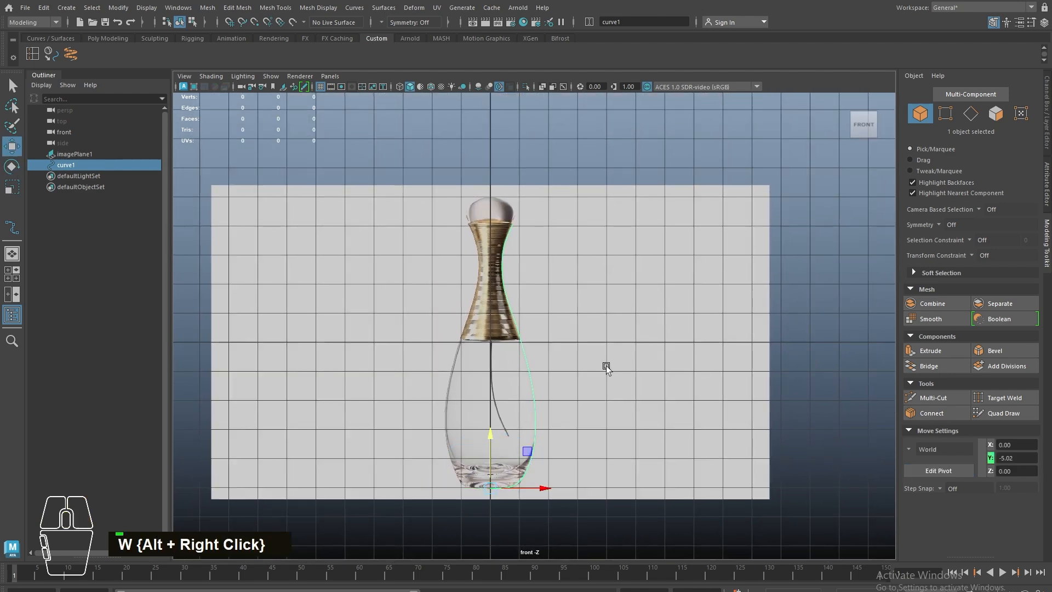
- Revolve the profile curve into a bottle surface
{"action": "left_click", "coordinate": [407, 10]}
{"action": "mouse_move", "coordinate": [351, 8]}
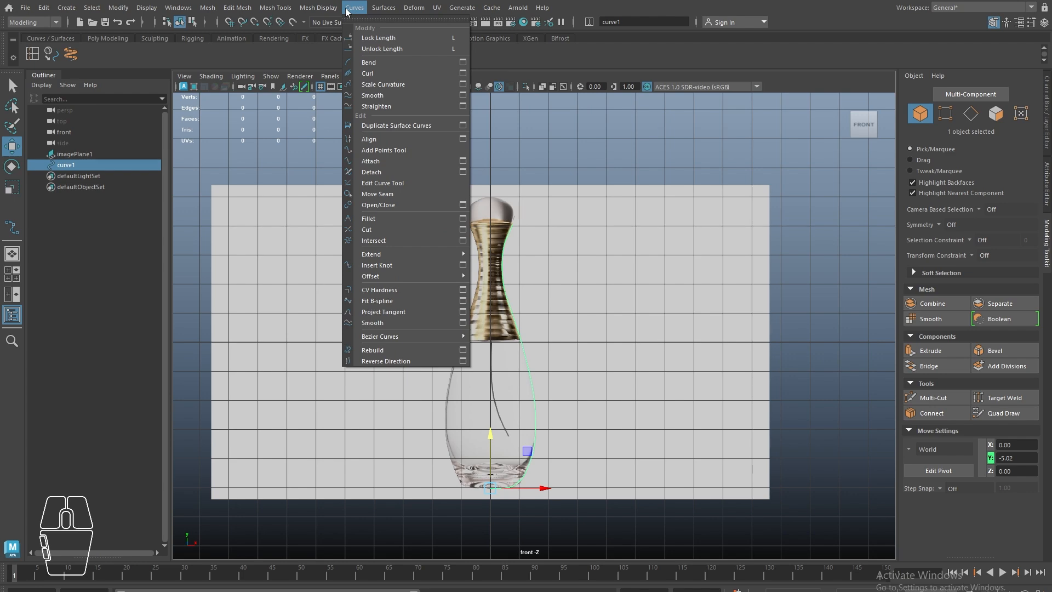
{"action": "mouse_move", "coordinate": [384, 9]}
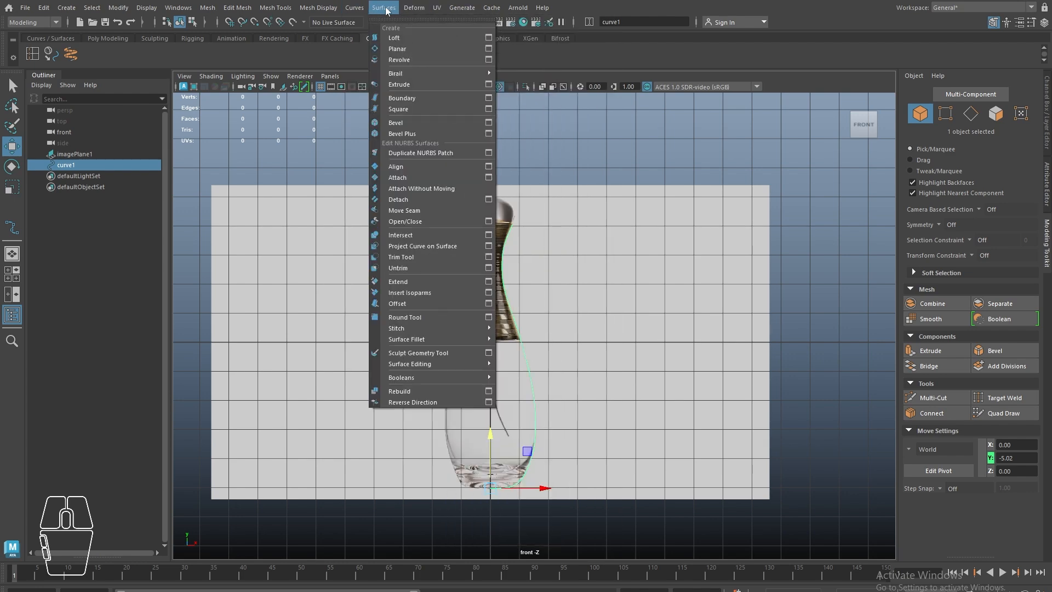
{"action": "left_click", "coordinate": [400, 59]}
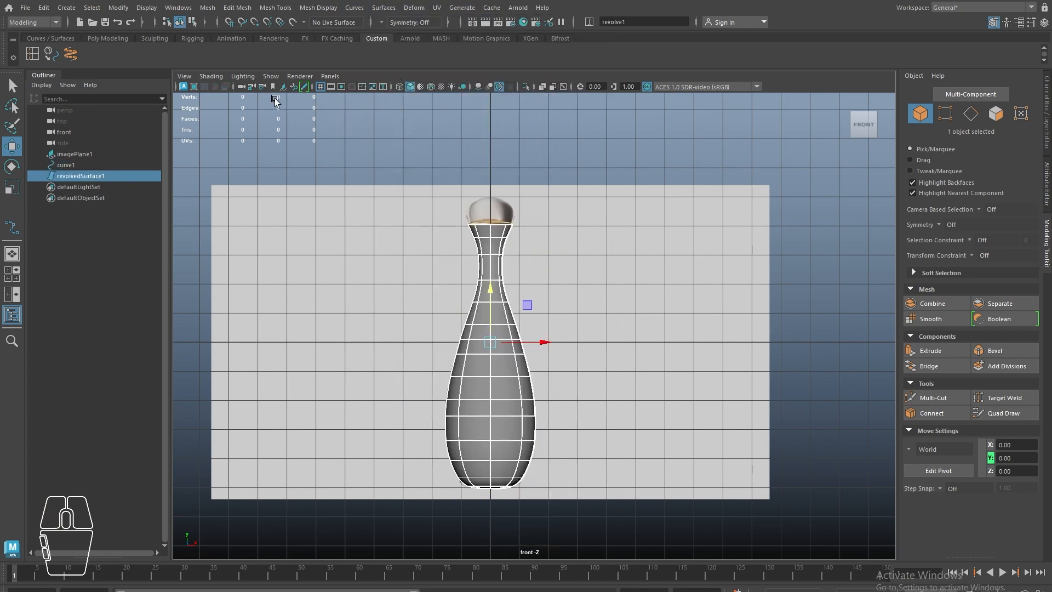
- Move the revolved surface forward to Z 1.82, away from the image plane, in the perspective view
{"action": "key", "text": "space"}
{"action": "left_click_drag", "start_coordinate": [567, 351], "coordinate": [660, 374], "text": "alt"}
{"action": "scroll", "coordinate": [660, 374], "scroll_direction": "down", "scroll_amount": 3}
{"action": "left_click_drag", "start_coordinate": [548, 318], "coordinate": [586, 358]}
{"action": "left_click_drag", "start_coordinate": [827, 462], "coordinate": [549, 387], "text": "alt"}
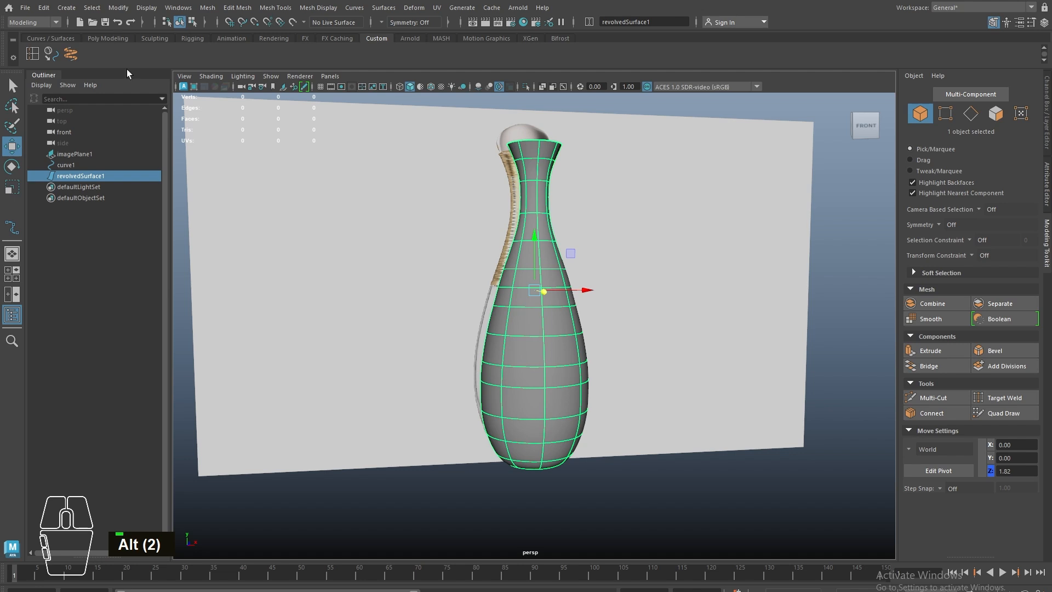
- Duplicate the revolved surface, hide the copy, and return to the front view
{"action": "key", "text": "shift+d"}
{"action": "key", "text": "h"}
{"action": "mouse_move", "coordinate": [546, 340]}
{"action": "left_mouse_down", "text": "alt"}
{"action": "mouse_move", "coordinate": [558, 356]}
{"action": "mouse_move", "coordinate": [543, 334]}
{"action": "left_mouse_up", "text": "alt"}
{"action": "right_click_drag", "start_coordinate": [542, 332], "coordinate": [667, 245]}
{"action": "key", "text": "space"}
{"action": "left_click_drag", "start_coordinate": [571, 279], "coordinate": [566, 296]}
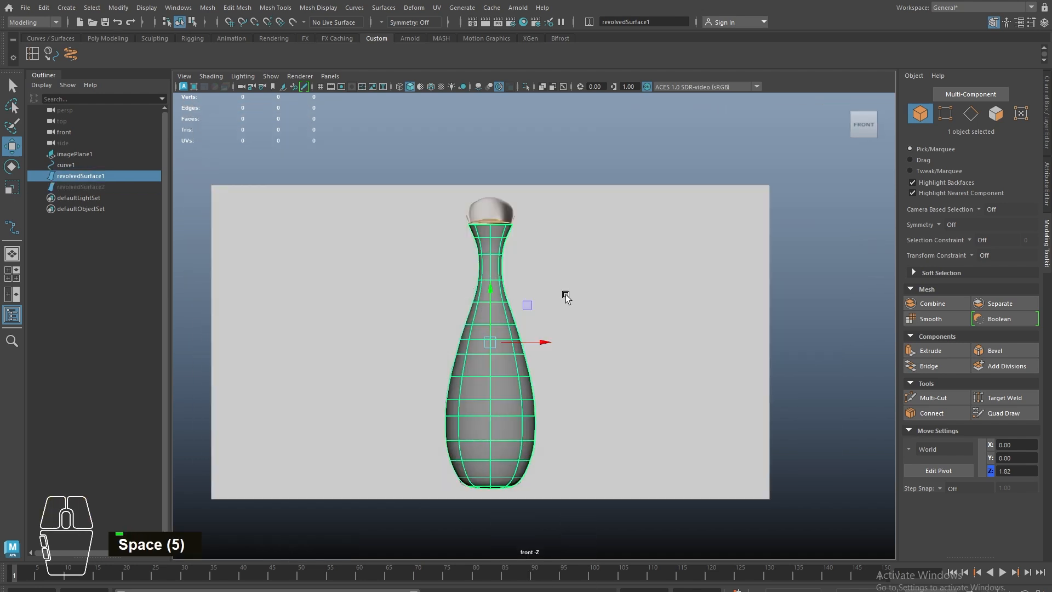
- Select the profile curve and display its shape attributes in the perspective view
{"action": "left_click", "coordinate": [71, 164]}
{"action": "left_click", "coordinate": [456, 325], "text": "alt"}
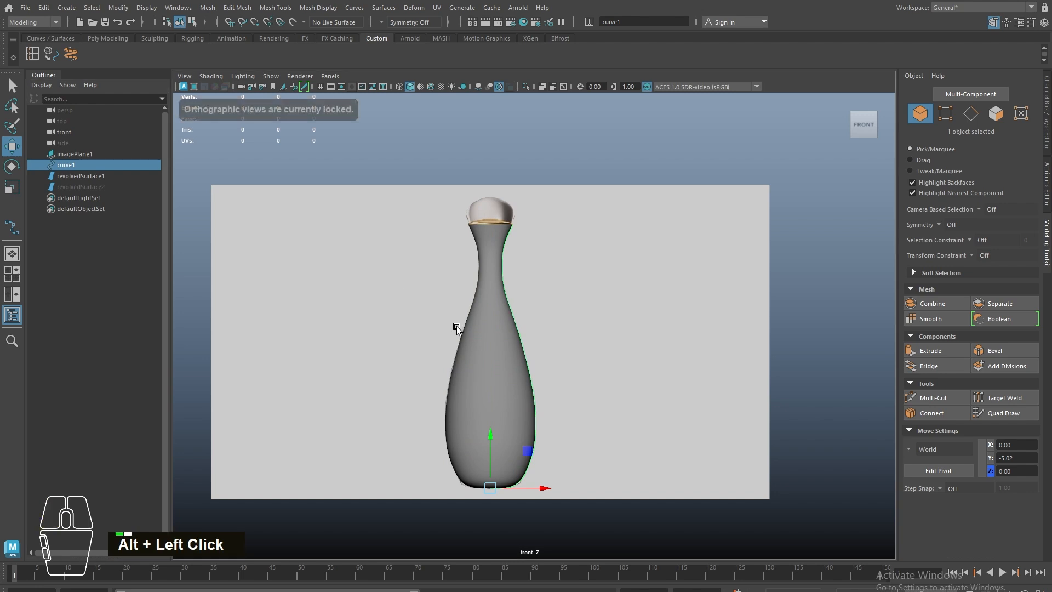
{"action": "key", "text": "space"}
{"action": "left_click_drag", "start_coordinate": [463, 322], "coordinate": [462, 289]}
{"action": "left_click_drag", "start_coordinate": [470, 340], "coordinate": [628, 281], "text": "alt"}
{"action": "key", "text": "ctrl+z"}
{"action": "key", "text": "ctrl+a"}
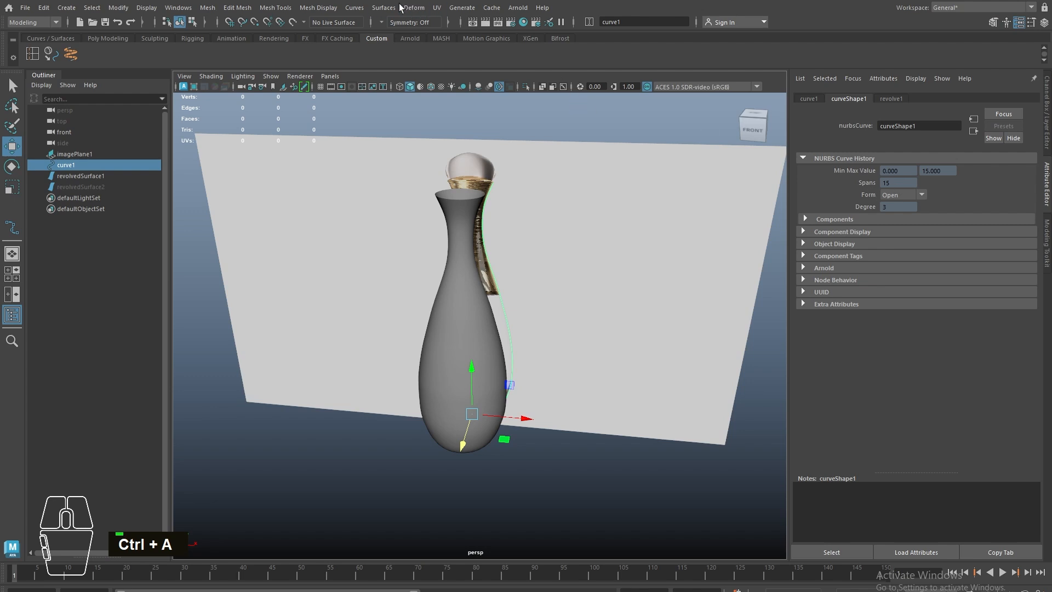
- Reset the Rebuild Curve options, set the number of spans to 15, and rebuild the profile curve
{"action": "left_click", "coordinate": [354, 7]}
{"action": "left_click", "coordinate": [463, 350]}
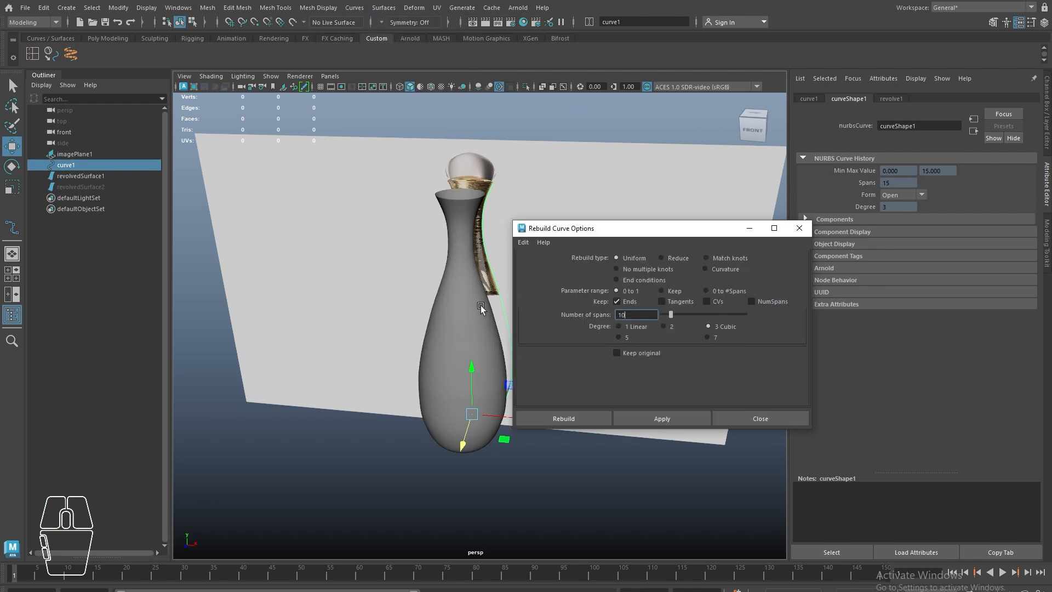
{"action": "left_click_drag", "start_coordinate": [627, 314], "coordinate": [613, 314]}
{"action": "type", "text": "15"}
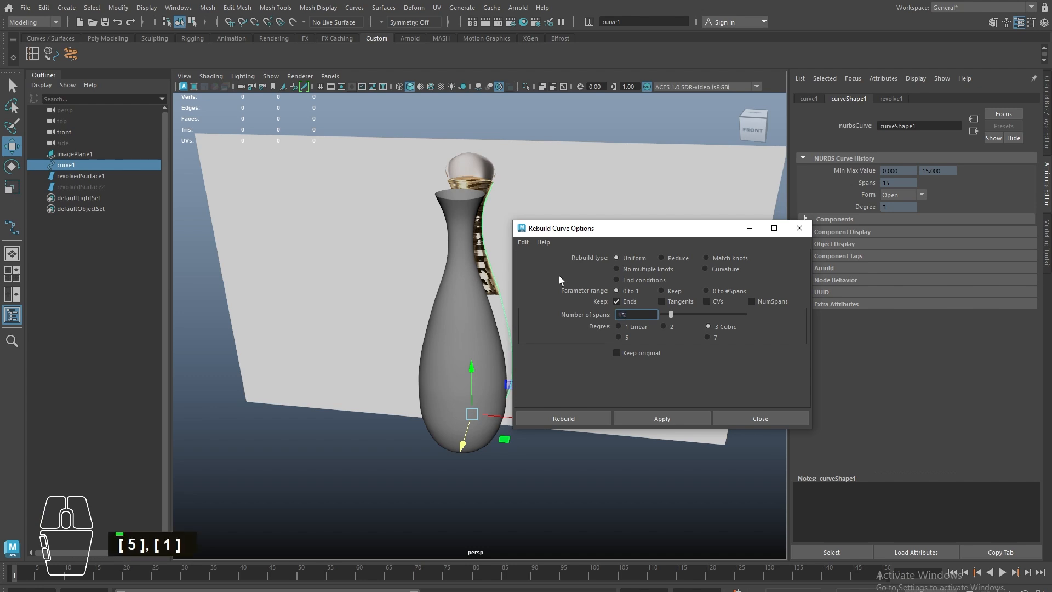
{"action": "left_click", "coordinate": [534, 244]}
{"action": "left_click", "coordinate": [525, 243]}
{"action": "left_click", "coordinate": [526, 243]}
{"action": "left_click", "coordinate": [531, 266]}
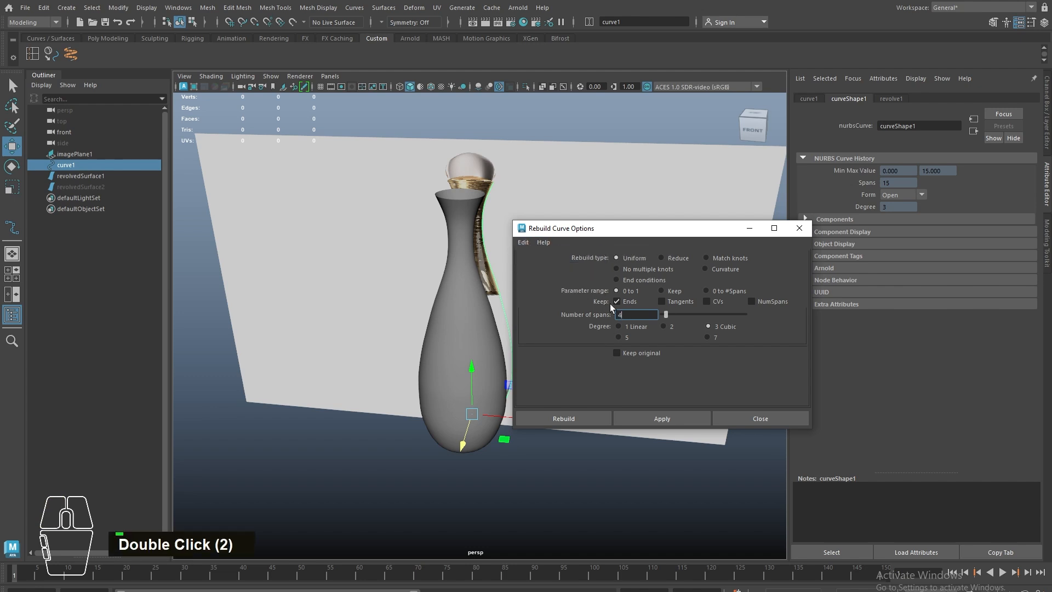
{"action": "type", "text": "15"}
{"action": "key", "text": "Return"}
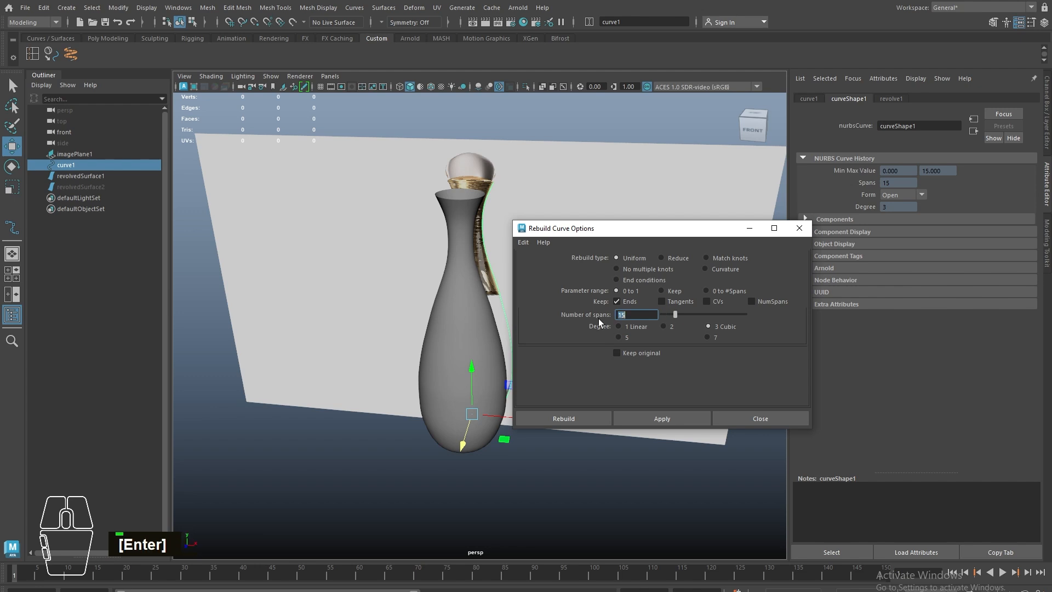
{"action": "left_click", "coordinate": [584, 412]}
- Select the revolved bottle surface and convert it from NURBS to polygons
{"action": "left_click_drag", "start_coordinate": [647, 403], "coordinate": [494, 463], "text": "alt"}
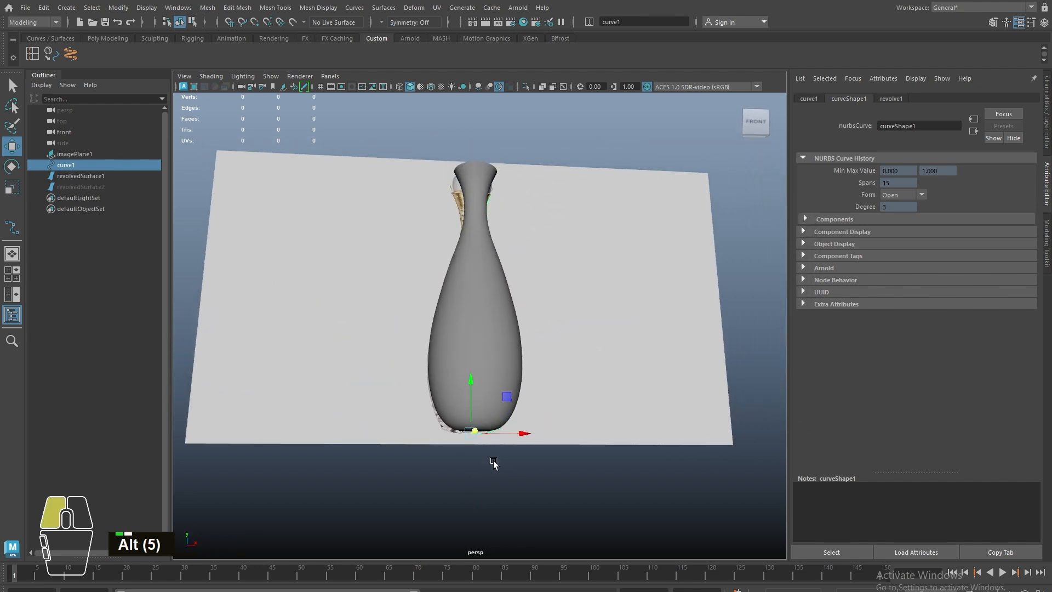
{"action": "left_click", "coordinate": [488, 334]}
{"action": "left_click_drag", "start_coordinate": [488, 335], "coordinate": [273, 365], "text": "alt"}
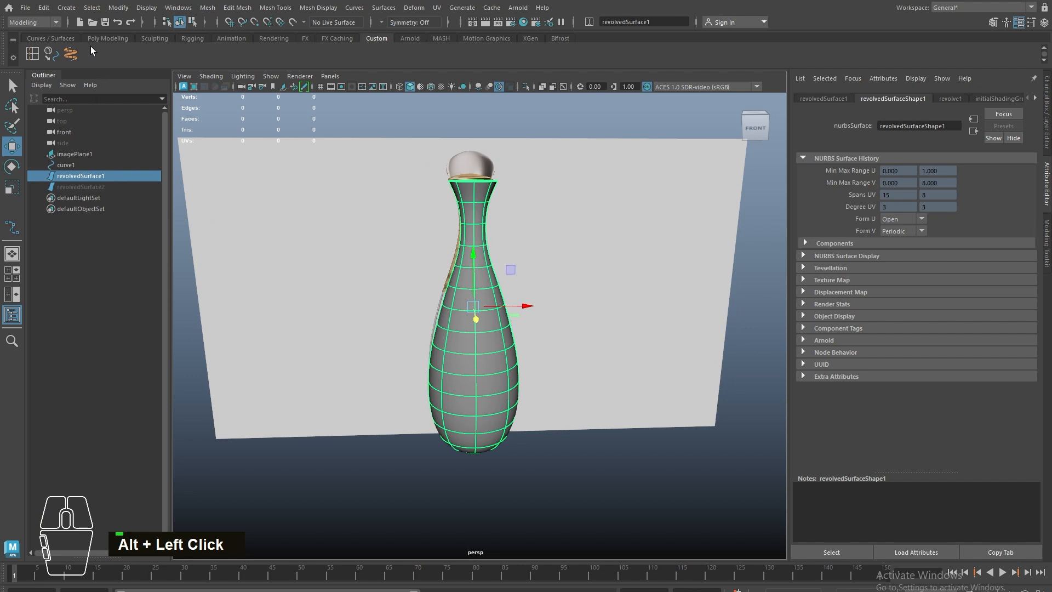
{"action": "left_click", "coordinate": [117, 7]}
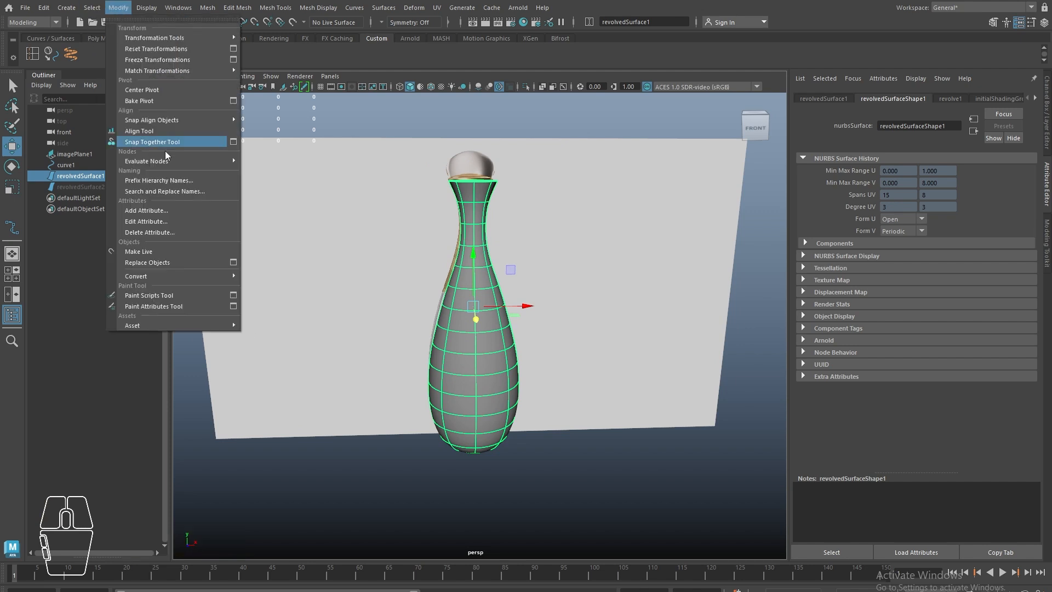
{"action": "mouse_move", "coordinate": [179, 276]}
{"action": "left_click", "coordinate": [285, 276]}
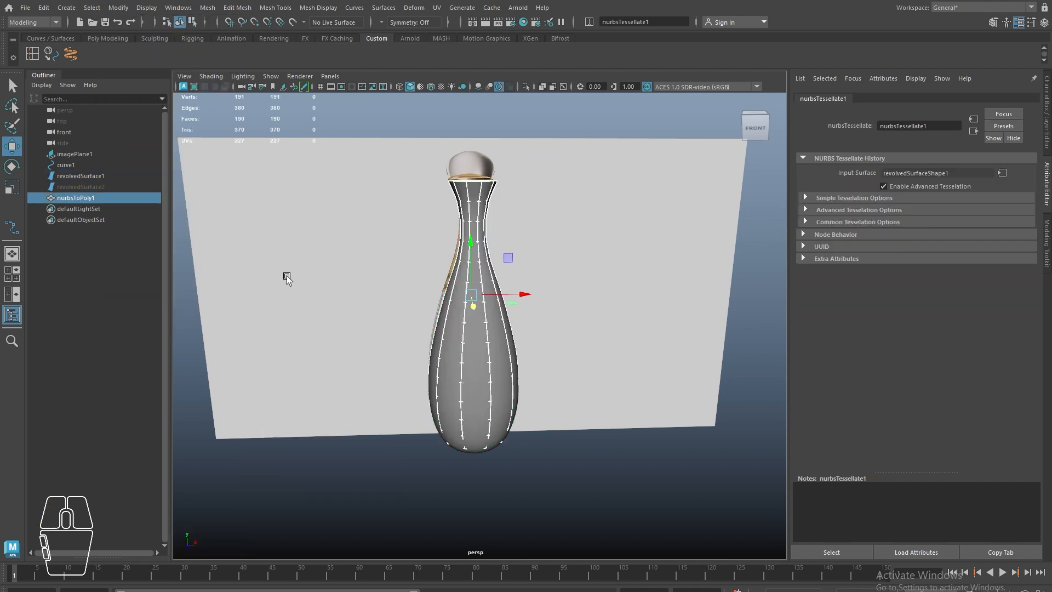
- Isolate the converted polygon bottle and switch to the front view
{"action": "left_click_drag", "start_coordinate": [501, 371], "coordinate": [482, 340], "text": "alt"}
{"action": "key", "text": "ctrl+1"}
{"action": "key", "text": "space"}
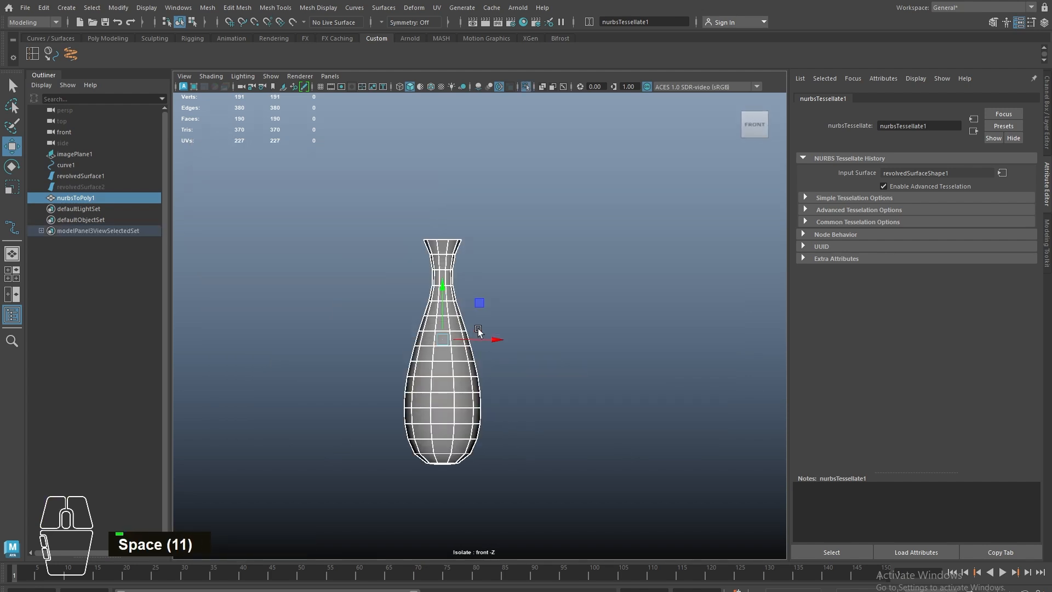
- Exit the isolated view and hide the original revolved NURBS surface
{"action": "key", "text": "ctrl+1"}
{"action": "left_click", "coordinate": [64, 176]}
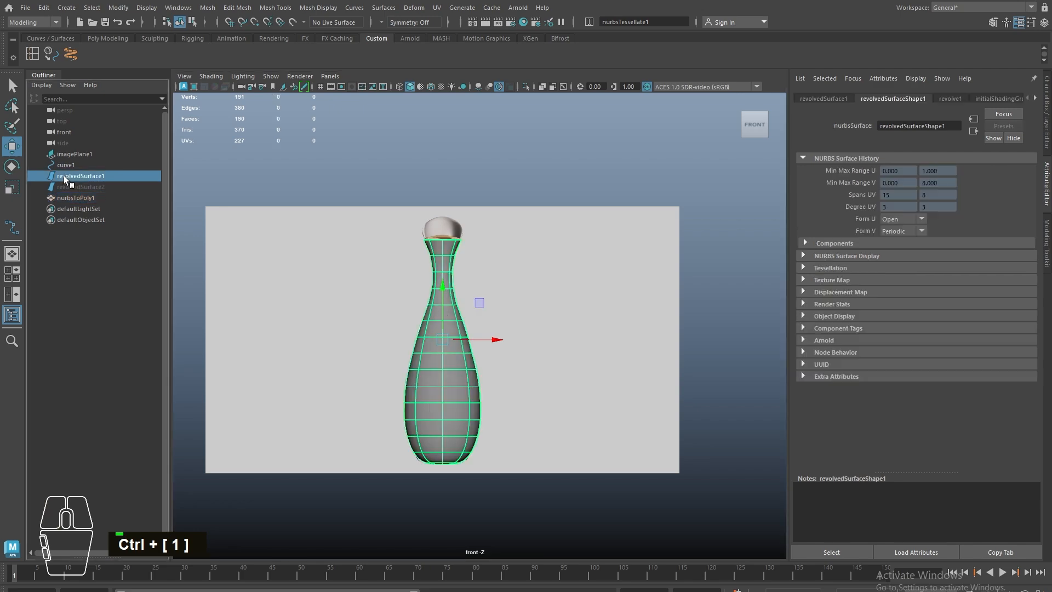
{"action": "key", "text": "h"}
- Examine the polygon bottle on its own in the perspective view with X-ray display off
{"action": "left_click", "coordinate": [452, 415]}
{"action": "scroll", "coordinate": [411, 389], "scroll_direction": "up", "scroll_amount": 4, "text": "alt"}
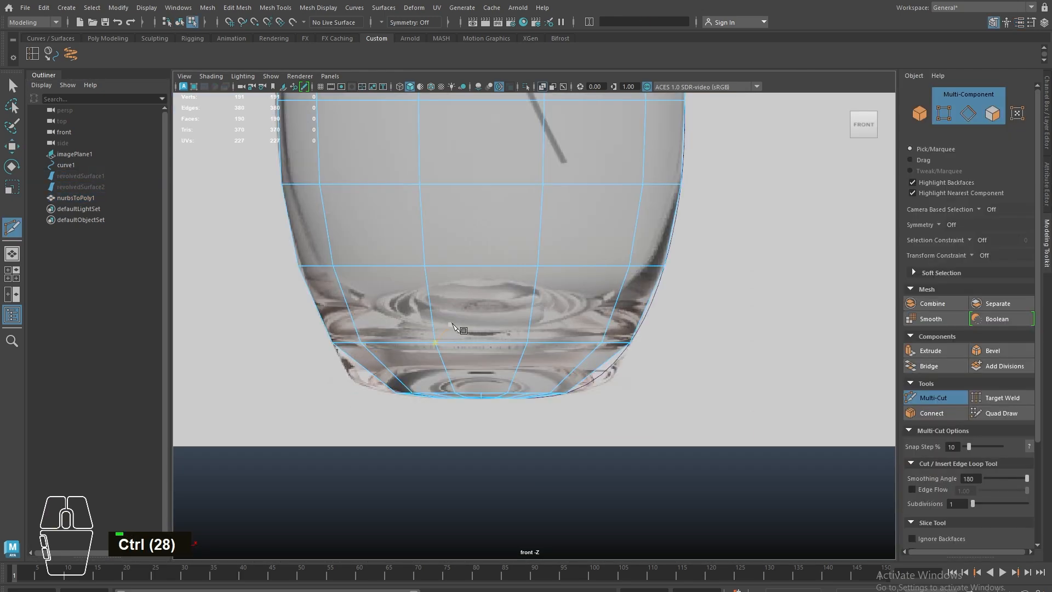
{"action": "key", "text": "space"}
{"action": "left_click_drag", "start_coordinate": [451, 324], "coordinate": [448, 279]}
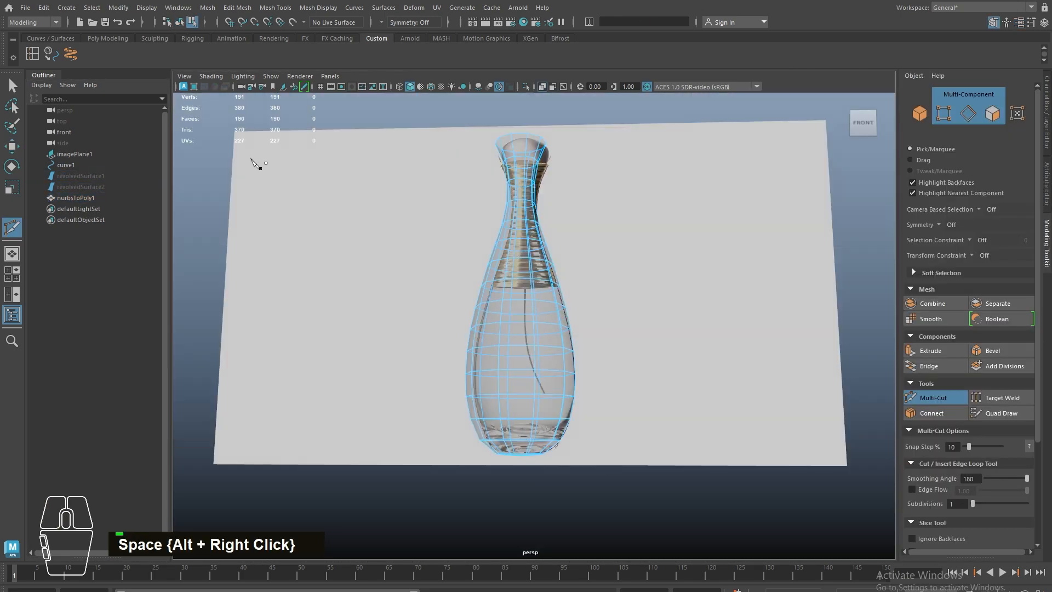
{"action": "left_click", "coordinate": [13, 86]}
{"action": "left_click_drag", "start_coordinate": [397, 174], "coordinate": [501, 139], "text": "alt"}
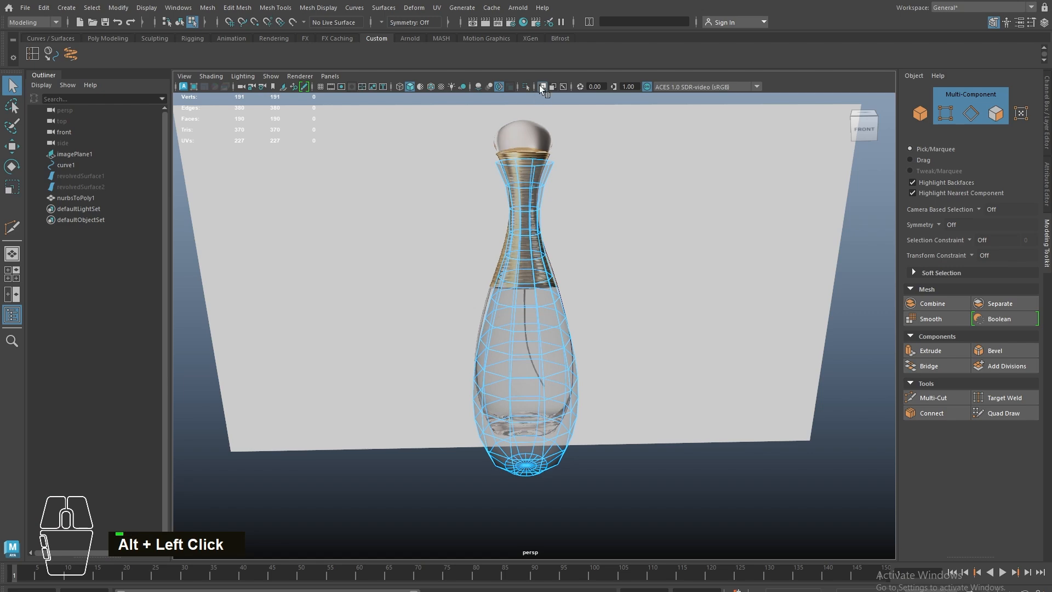
{"action": "left_click", "coordinate": [542, 88]}
{"action": "left_click_drag", "start_coordinate": [482, 298], "coordinate": [538, 331], "text": "alt"}
{"action": "right_click_drag", "start_coordinate": [583, 343], "coordinate": [730, 166]}
{"action": "left_click_drag", "start_coordinate": [544, 343], "coordinate": [685, 301], "text": "alt"}
{"action": "key", "text": "ctrl+1"}
{"action": "key", "text": "f"}
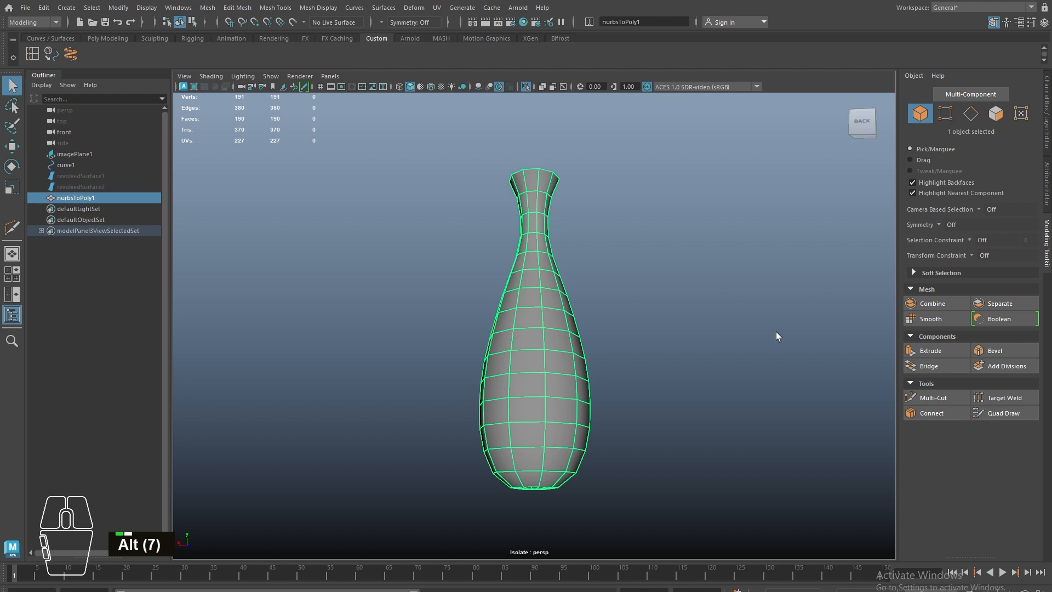
{"action": "left_click", "coordinate": [933, 398]}
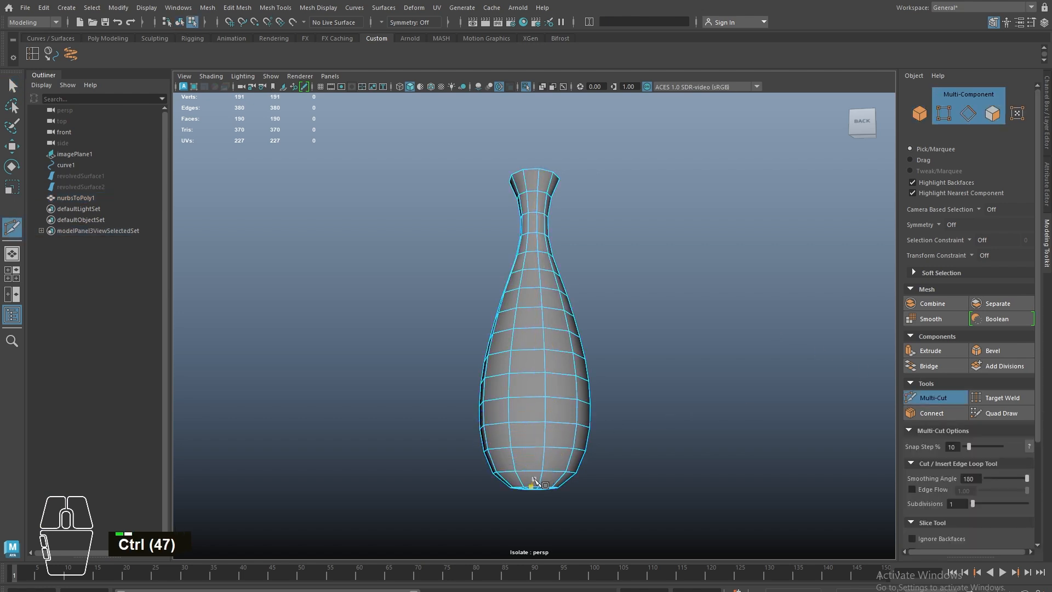
{"action": "left_click", "coordinate": [13, 92]}
- In the front view, show the reference again and delete the bottom rows of faces of the polygon bottle
{"action": "key", "text": "space"}
{"action": "left_click_drag", "start_coordinate": [458, 231], "coordinate": [462, 269]}
{"action": "left_click_drag", "start_coordinate": [573, 336], "coordinate": [587, 354], "text": "alt"}
{"action": "right_click_drag", "start_coordinate": [587, 354], "coordinate": [521, 337], "text": "alt"}
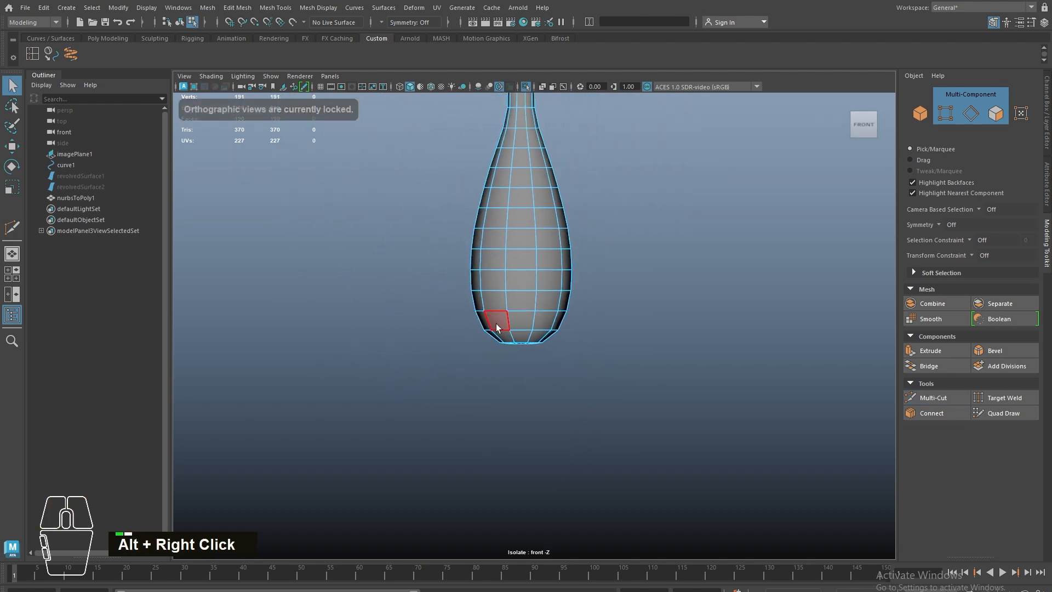
{"action": "key", "text": "ctrl+1"}
{"action": "middle_click_drag", "start_coordinate": [487, 191], "coordinate": [473, 285], "text": "alt"}
{"action": "right_click_drag", "start_coordinate": [420, 344], "coordinate": [453, 355], "text": "alt"}
{"action": "right_click_drag", "start_coordinate": [481, 298], "coordinate": [482, 349]}
{"action": "left_click_drag", "start_coordinate": [591, 496], "coordinate": [448, 451]}
{"action": "key", "text": "Delete"}
{"action": "scroll", "coordinate": [499, 493], "scroll_direction": "up", "scroll_amount": 4, "text": "alt"}
{"action": "middle_click_drag", "start_coordinate": [499, 493], "coordinate": [491, 357], "text": "alt"}
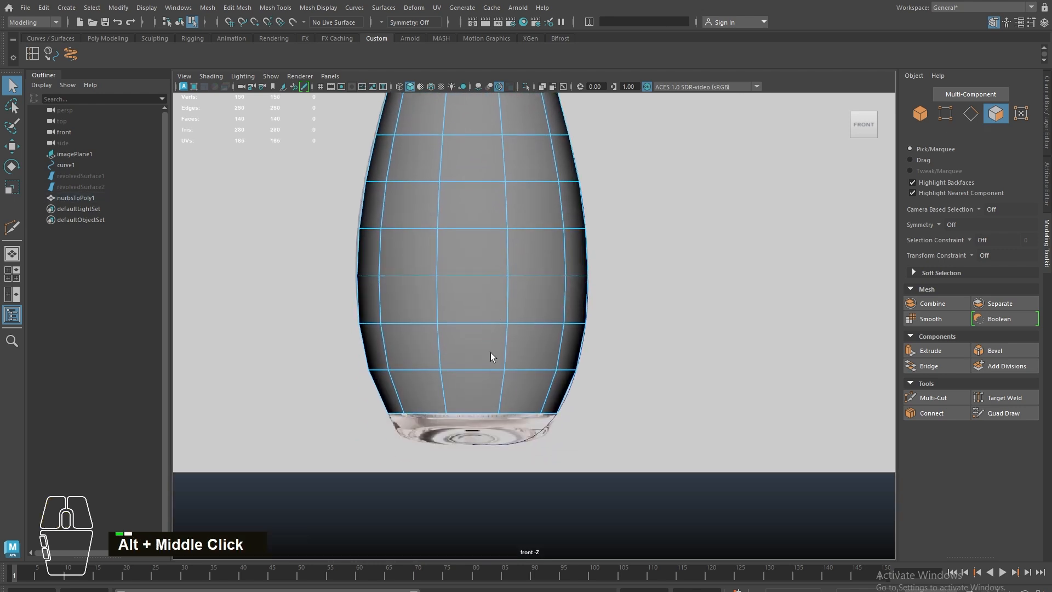
- Extrude the bottle's open bottom edge loop straight down towards the base in the reference image
{"action": "right_click_drag", "start_coordinate": [491, 353], "coordinate": [426, 358]}
{"action": "double_click", "coordinate": [455, 412]}
{"action": "key", "text": "r"}
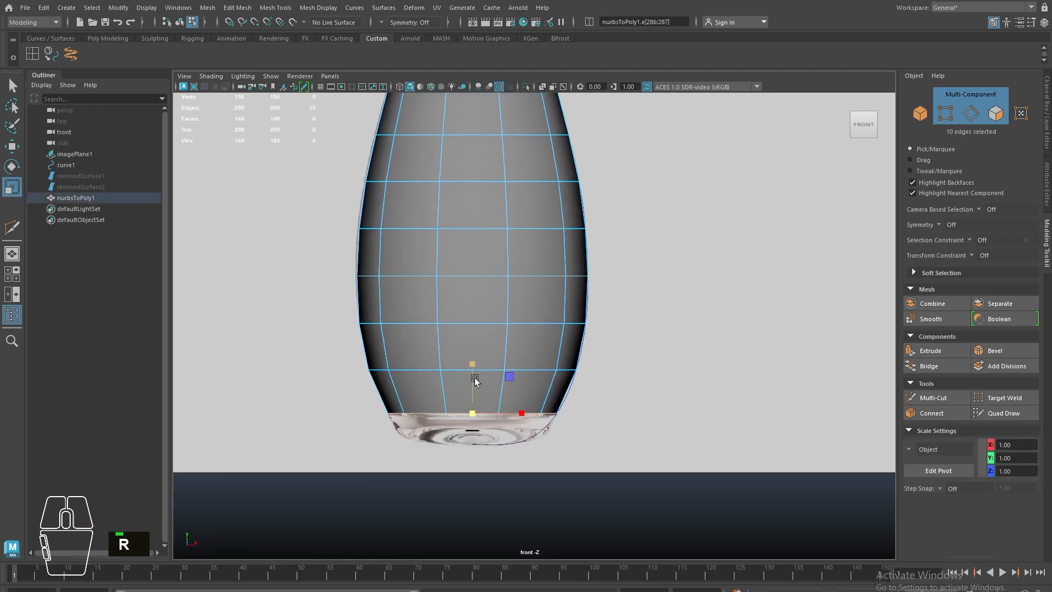
{"action": "key", "text": "w"}
{"action": "left_click_drag", "start_coordinate": [472, 370], "coordinate": [472, 392], "text": "shift"}
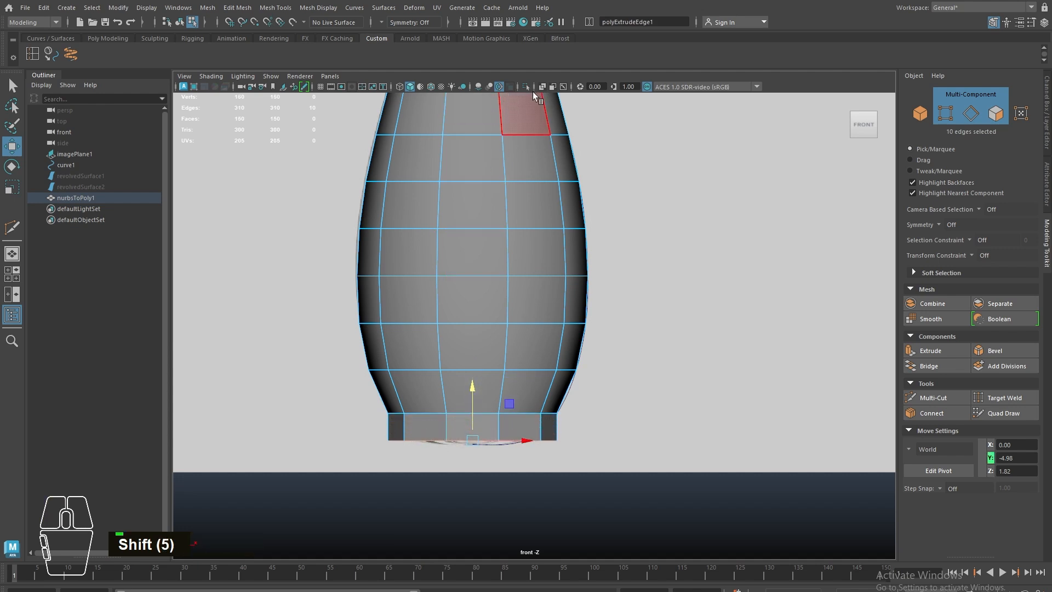
- Turn on X-ray in the front view and scale the extruded bottom edges inward to match the reference outline
{"action": "key", "text": "alt+x"}
{"action": "scroll", "coordinate": [510, 307], "scroll_direction": "up", "scroll_amount": 2, "text": "alt"}
{"action": "middle_click_drag", "start_coordinate": [540, 389], "coordinate": [539, 279], "text": "alt"}
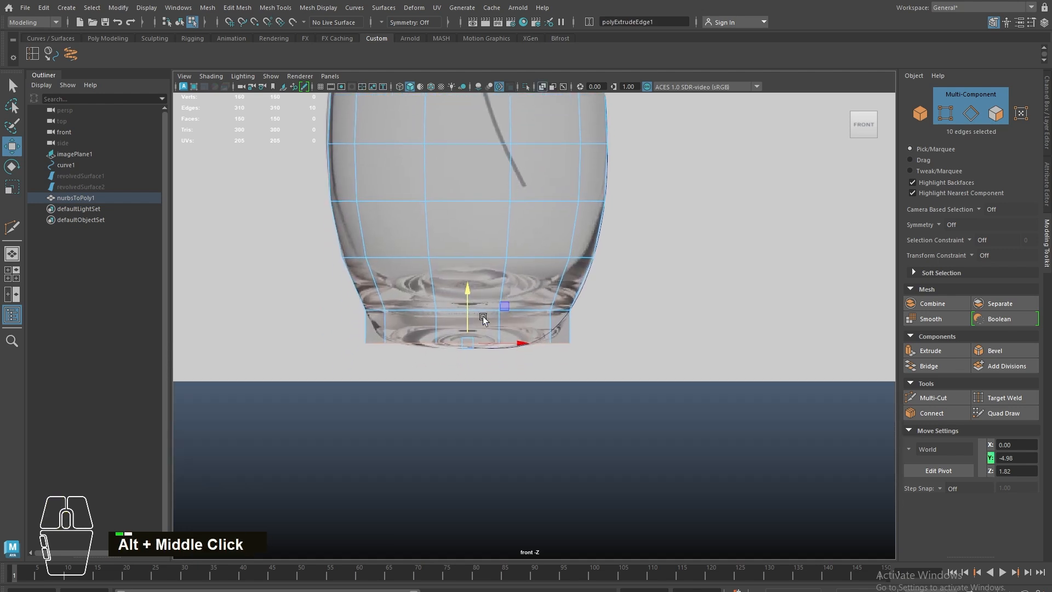
{"action": "scroll", "coordinate": [450, 352], "scroll_direction": "up", "scroll_amount": 3, "text": "alt"}
{"action": "key", "text": "r"}
{"action": "left_click_drag", "start_coordinate": [451, 351], "coordinate": [414, 306]}
{"action": "scroll", "coordinate": [406, 338], "scroll_direction": "up", "scroll_amount": 3, "text": "alt"}
{"action": "key", "text": "w"}
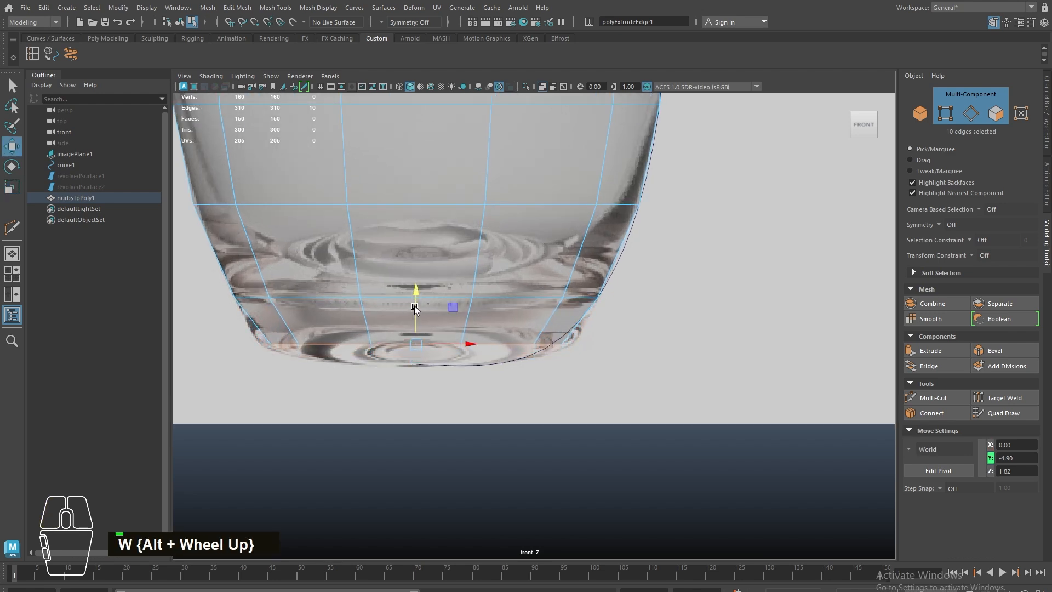
- Extrude the bottom edge loop again down to the reference base and narrow it to follow the outline
{"action": "key", "text": "r"}
{"action": "mouse_move", "coordinate": [415, 343]}
{"action": "left_mouse_down"}
{"action": "mouse_move", "coordinate": [426, 344]}
{"action": "mouse_move", "coordinate": [416, 315]}
{"action": "mouse_move", "coordinate": [414, 326]}
{"action": "left_mouse_up"}
{"action": "key", "text": "w"}
{"action": "key", "text": "r"}
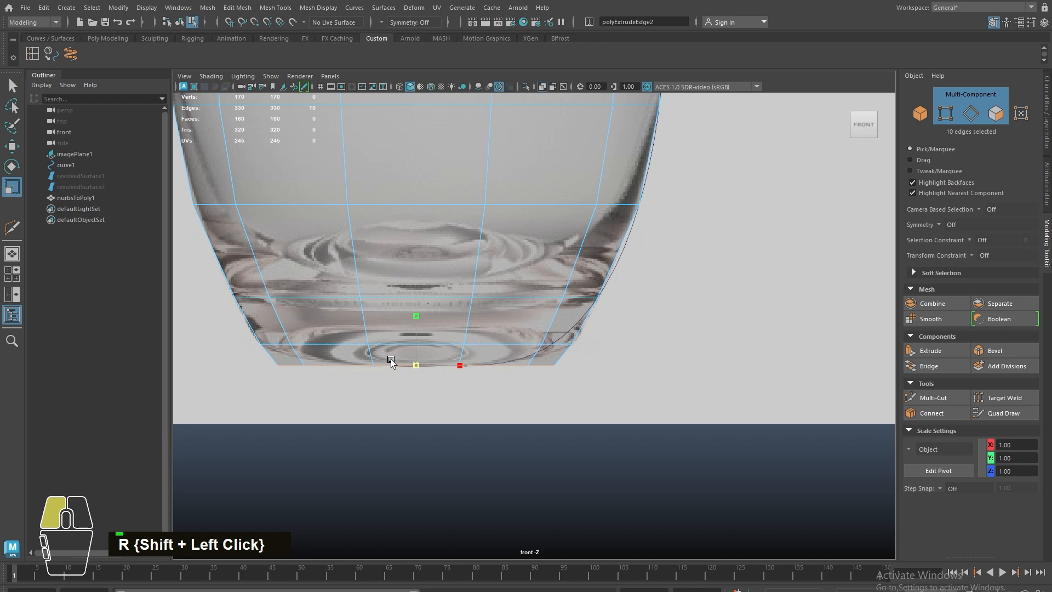
{"action": "left_click_drag", "start_coordinate": [390, 359], "coordinate": [390, 359]}
- In the perspective view, extrude the bottom border edges inward and merge them to the centre to close the base
{"action": "key", "text": "space"}
{"action": "left_click_drag", "start_coordinate": [399, 360], "coordinate": [408, 312]}
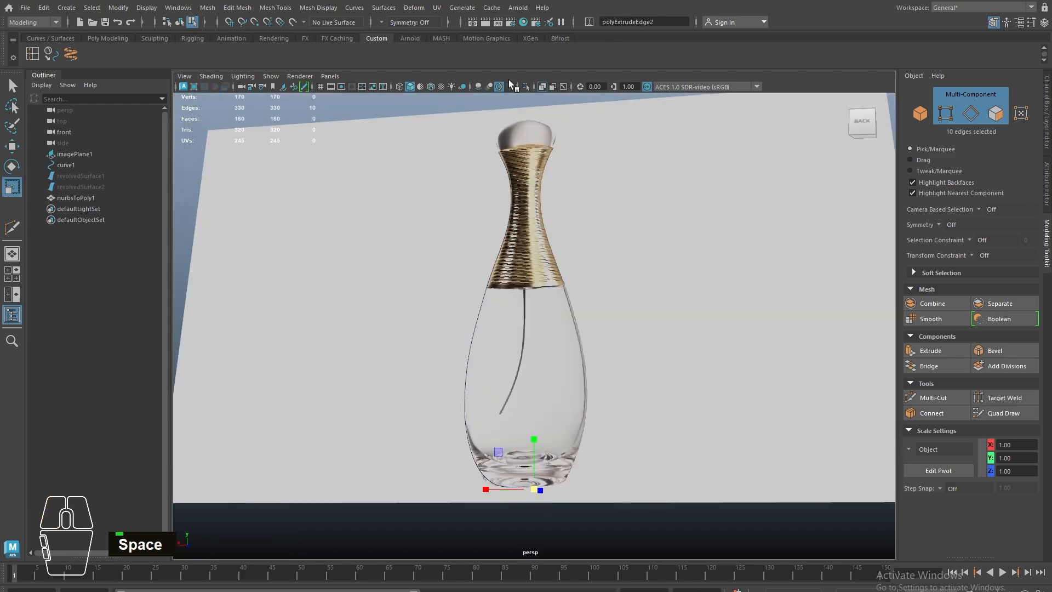
{"action": "left_click", "coordinate": [542, 87]}
{"action": "left_click", "coordinate": [552, 88]}
{"action": "left_click_drag", "start_coordinate": [371, 433], "coordinate": [622, 399], "text": "alt"}
{"action": "right_click_drag", "start_coordinate": [623, 399], "coordinate": [536, 496], "text": "alt"}
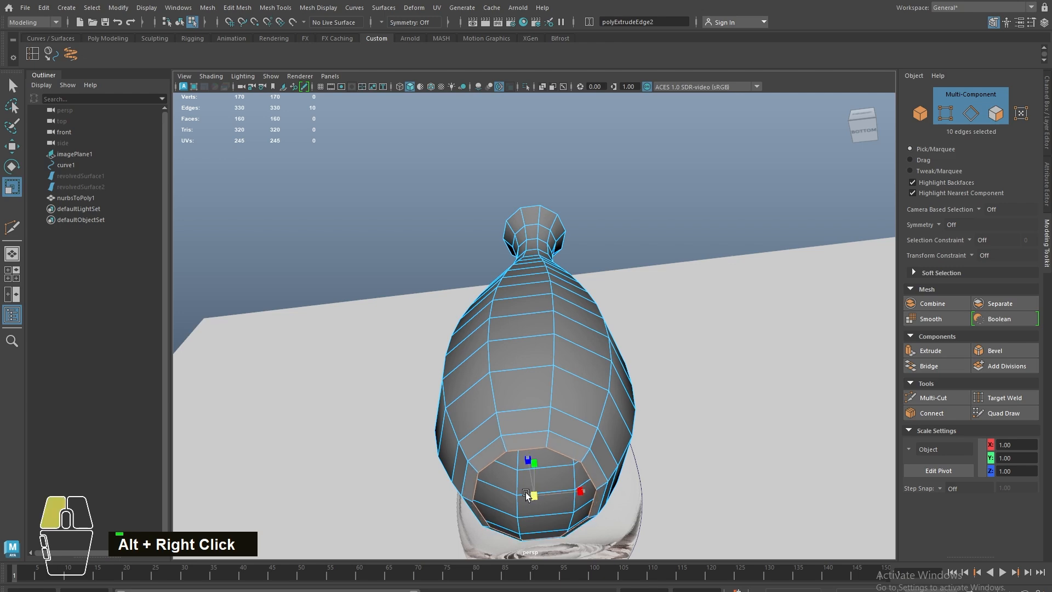
{"action": "left_click_drag", "start_coordinate": [562, 449], "coordinate": [528, 504], "text": "alt"}
{"action": "middle_click_drag", "start_coordinate": [538, 494], "coordinate": [526, 284], "text": "alt"}
{"action": "right_click_drag", "start_coordinate": [477, 284], "coordinate": [558, 388], "text": "alt"}
{"action": "left_click_drag", "start_coordinate": [514, 328], "coordinate": [451, 294], "text": "shift"}
{"action": "right_click", "coordinate": [524, 318], "text": "shift"}
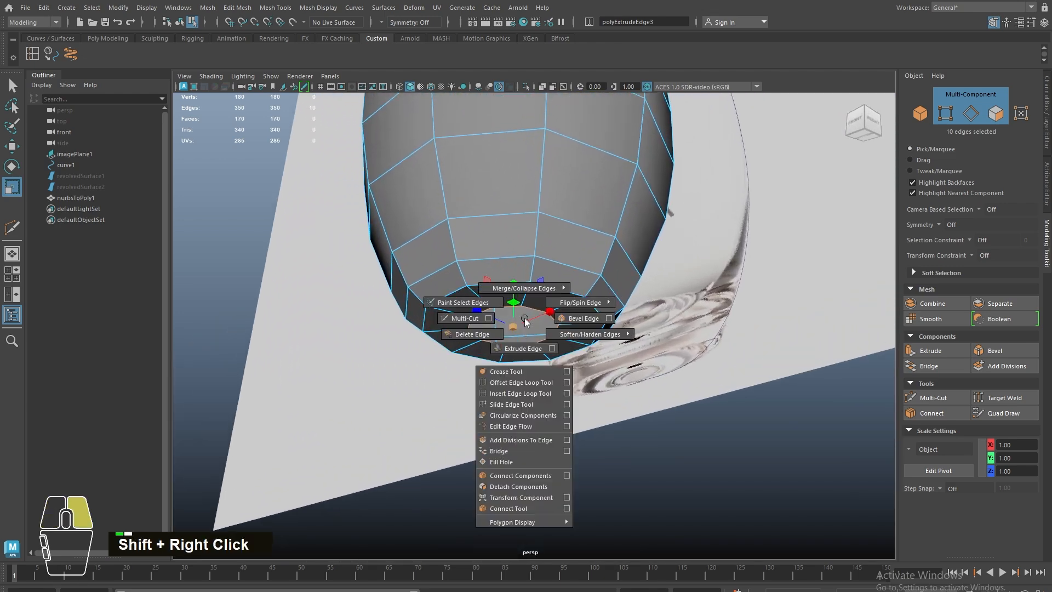
{"action": "right_click_drag", "start_coordinate": [525, 318], "coordinate": [537, 102], "text": "shift"}
- Bevel the edge loop around the bottle's base with 3 segments and reduce the bevel fraction
{"action": "right_click_drag", "start_coordinate": [492, 310], "coordinate": [535, 274]}
{"action": "left_click", "coordinate": [509, 281]}
{"action": "double_click", "coordinate": [500, 282]}
{"action": "left_click_drag", "start_coordinate": [521, 279], "coordinate": [517, 292], "text": "alt"}
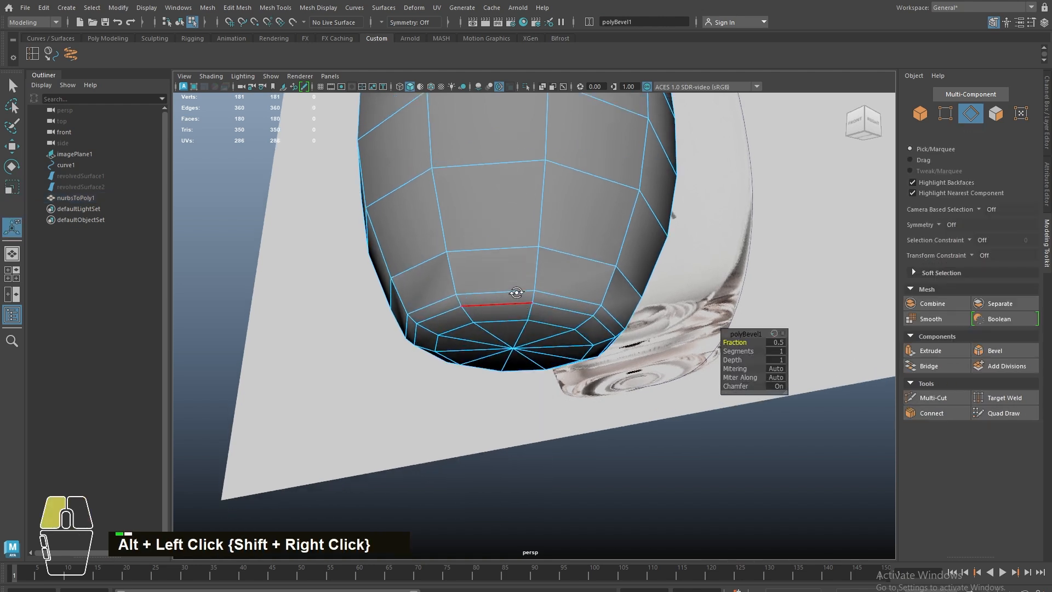
{"action": "left_click_drag", "start_coordinate": [740, 352], "coordinate": [866, 343]}
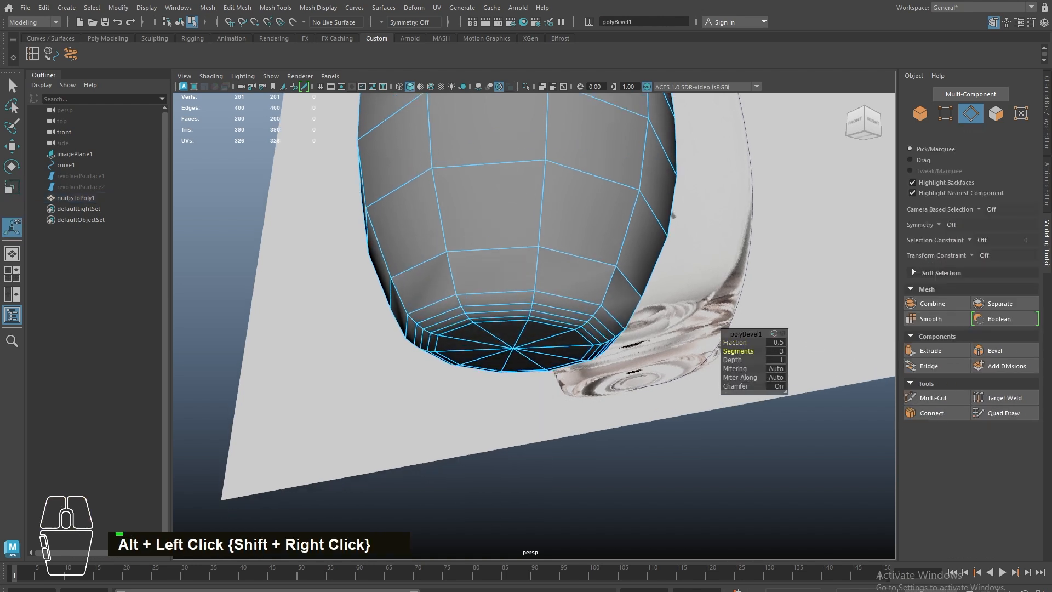
{"action": "left_click_drag", "start_coordinate": [740, 342], "coordinate": [548, 296]}
- Apply Edit Edge Flow to the edge loop just above the bevelled base
{"action": "left_click", "coordinate": [547, 294]}
{"action": "double_click", "coordinate": [547, 294]}
{"action": "right_click_drag", "start_coordinate": [586, 258], "coordinate": [581, 364], "text": "shift"}
{"action": "scroll", "coordinate": [580, 364], "scroll_direction": "down", "scroll_amount": 2, "text": "alt"}
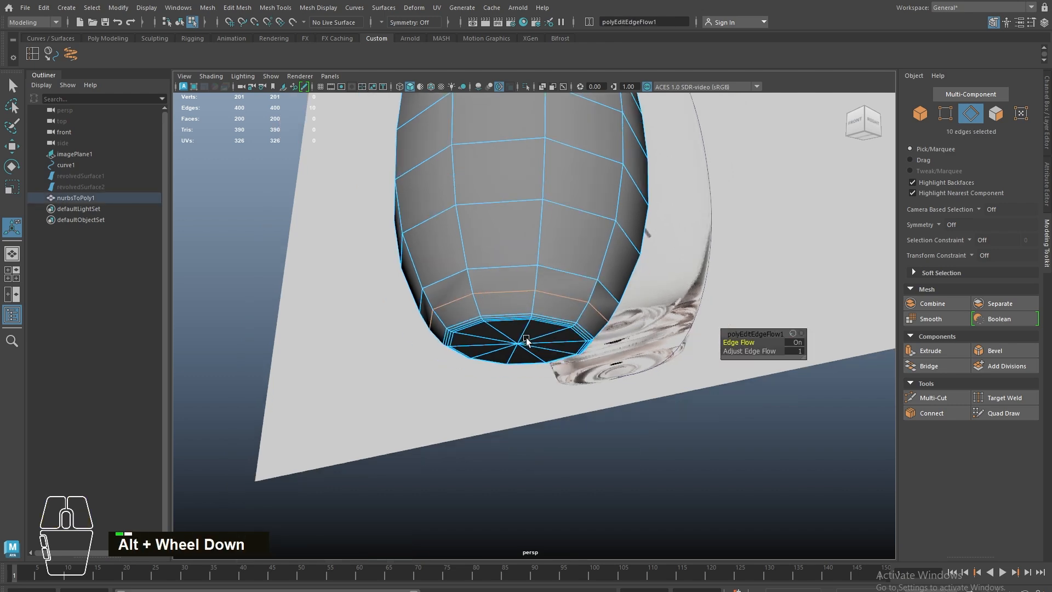
{"action": "left_click_drag", "start_coordinate": [581, 364], "coordinate": [512, 376], "text": "alt"}
{"action": "scroll", "coordinate": [474, 380], "scroll_direction": "down", "scroll_amount": 2}
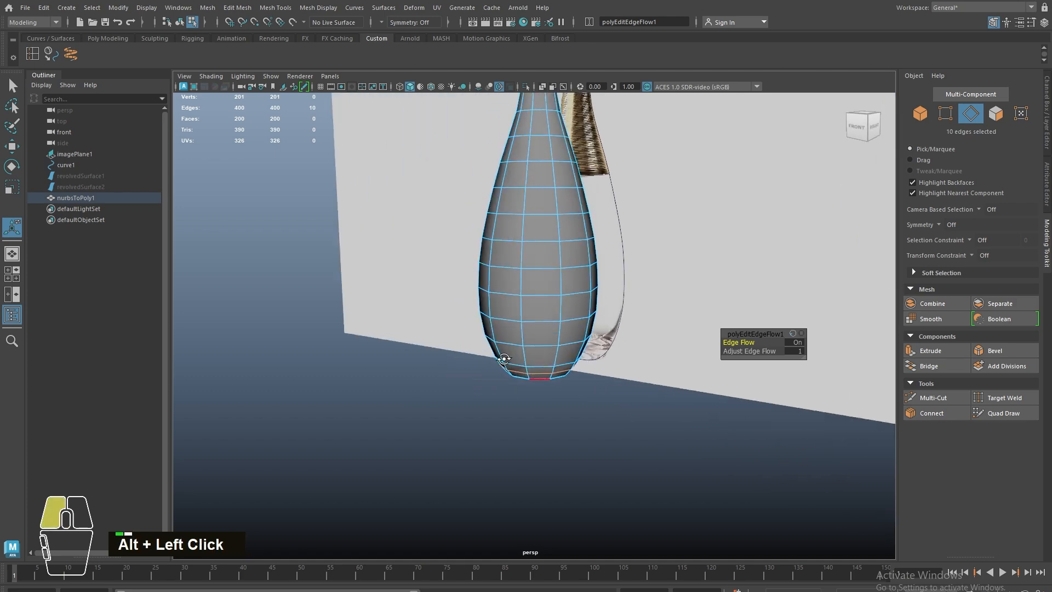
{"action": "middle_click_drag", "start_coordinate": [512, 376], "coordinate": [540, 340], "text": "alt"}
{"action": "left_click", "coordinate": [541, 365]}
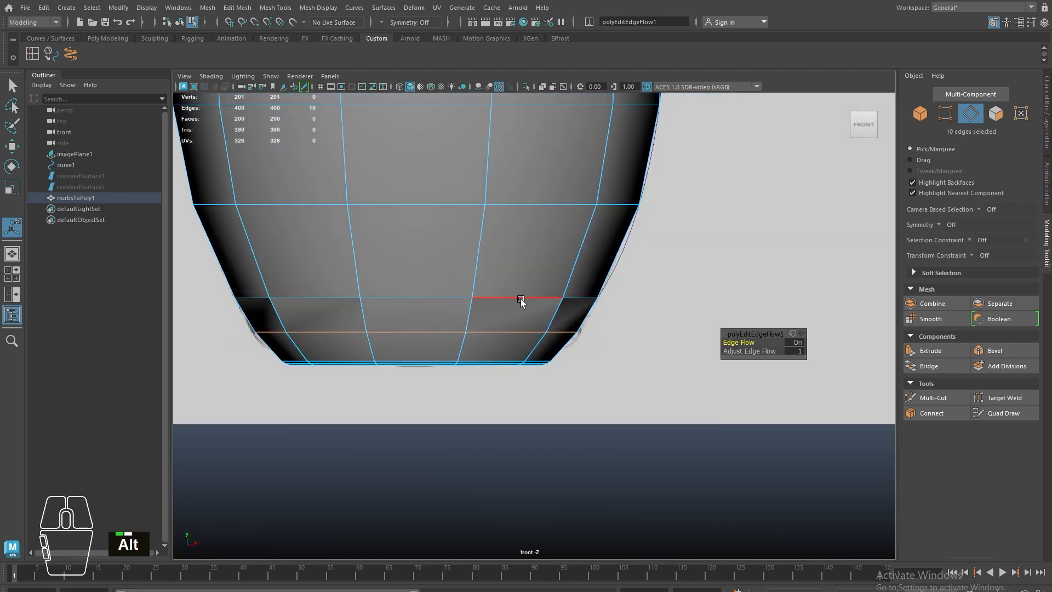
- Select the whole bottle mesh in the front view and open the Insert Edge Loop Tool settings
{"action": "right_click_drag", "start_coordinate": [520, 298], "coordinate": [490, 208], "text": "alt"}
{"action": "middle_click_drag", "start_coordinate": [491, 209], "coordinate": [514, 472], "text": "alt"}
{"action": "right_click_drag", "start_coordinate": [469, 325], "coordinate": [552, 323], "text": "alt"}
{"action": "right_click_drag", "start_coordinate": [504, 107], "coordinate": [502, 142], "text": "alt"}
{"action": "middle_click_drag", "start_coordinate": [502, 143], "coordinate": [495, 262], "text": "alt"}
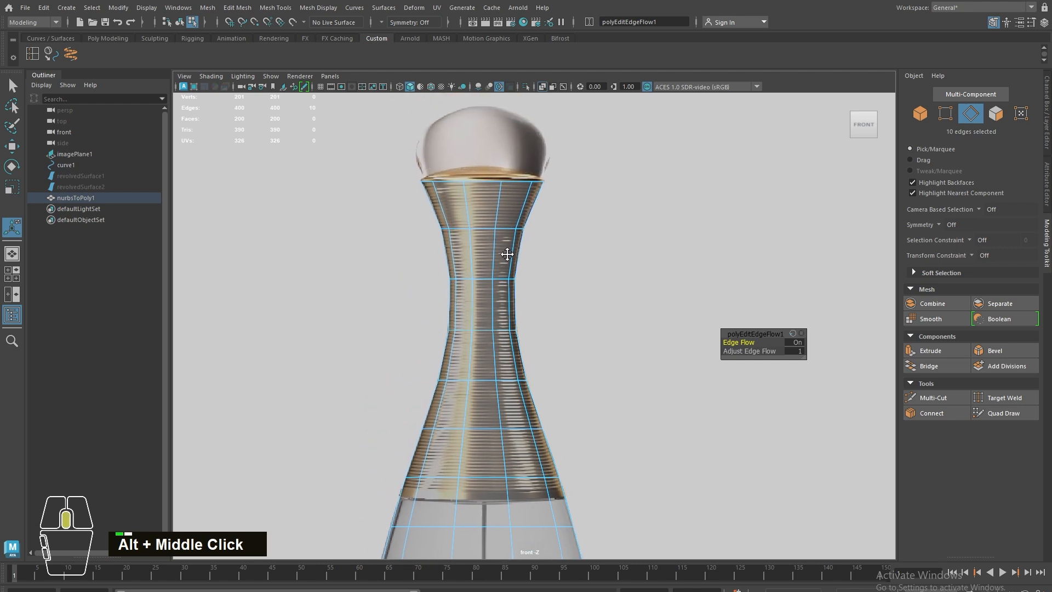
{"action": "right_click_drag", "start_coordinate": [496, 262], "coordinate": [574, 211]}
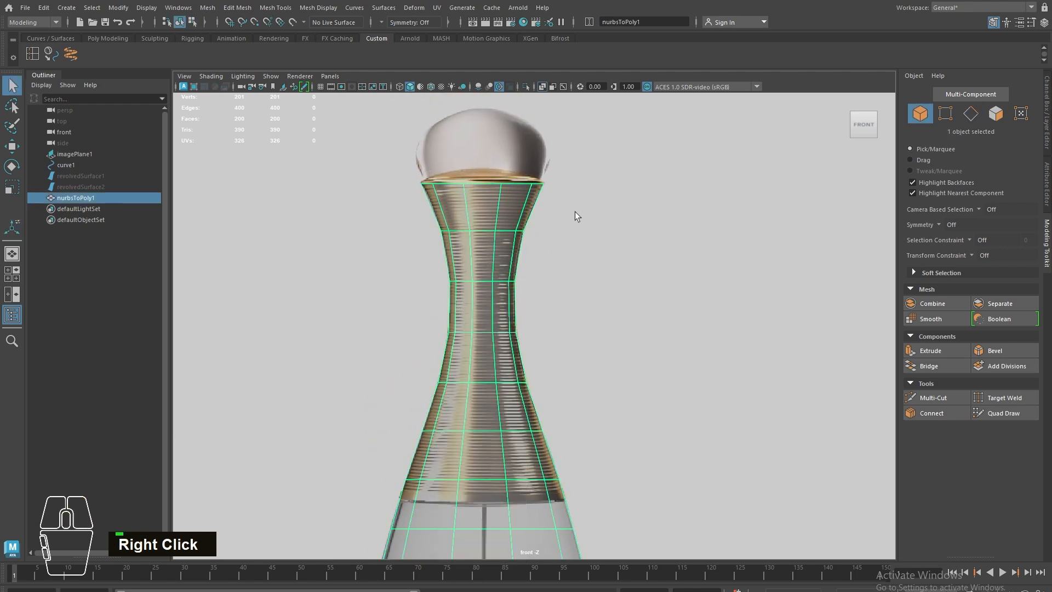
{"action": "double_click", "coordinate": [32, 48]}
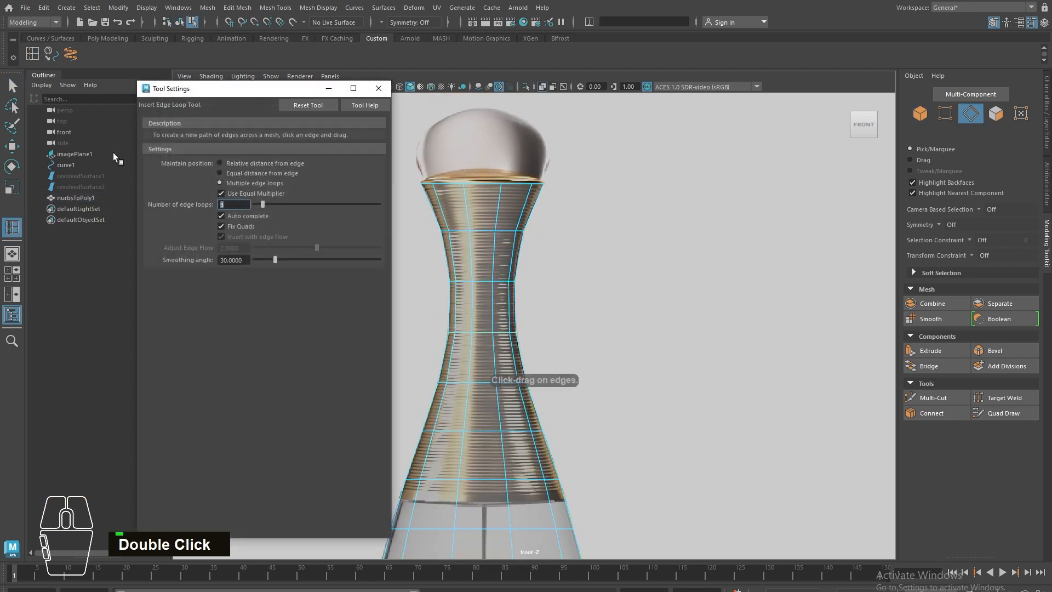
- Try inserting 6 edge loops across the top section of the collar
{"action": "type", "text": "6"}
{"action": "key", "text": "Return"}
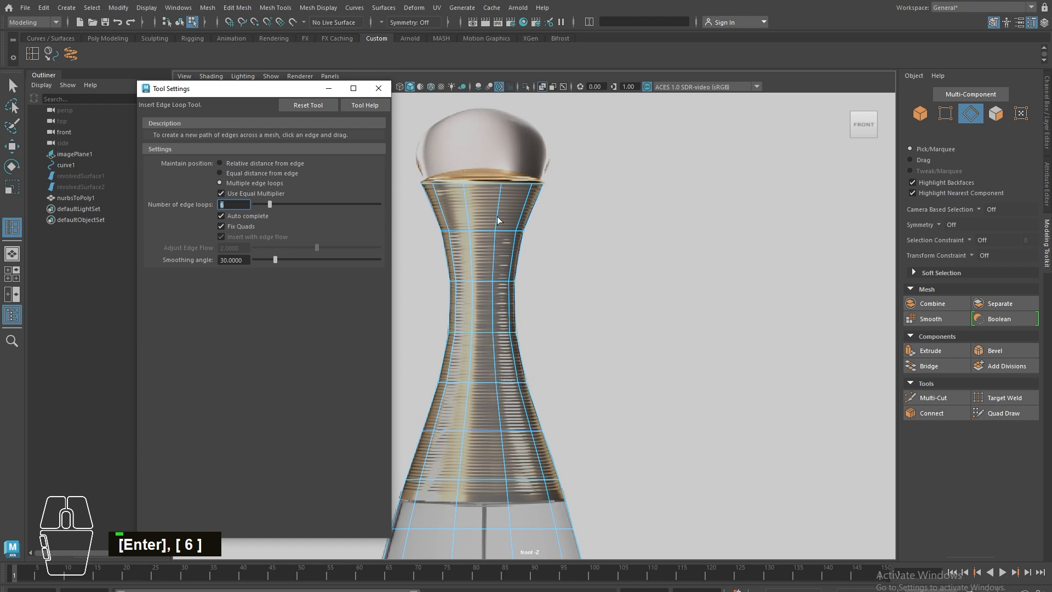
{"action": "left_click", "coordinate": [465, 213]}
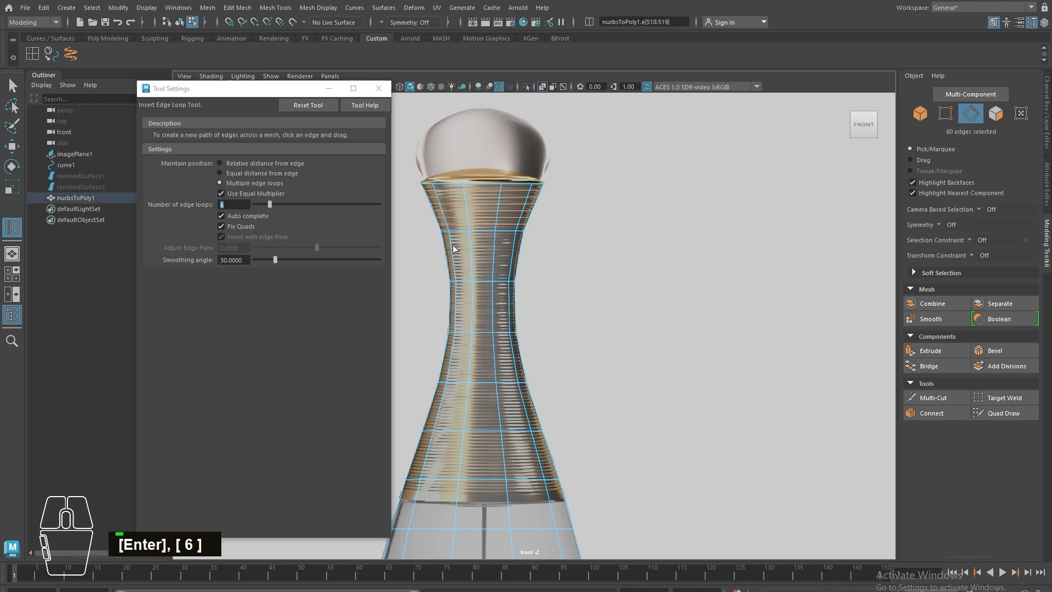
{"action": "key", "text": "ctrl+z"}
- Set the number of edge loops to 7 and insert them in the successive sections down the gold collar
{"action": "type", "text": "7"}
{"action": "key", "text": "Return"}
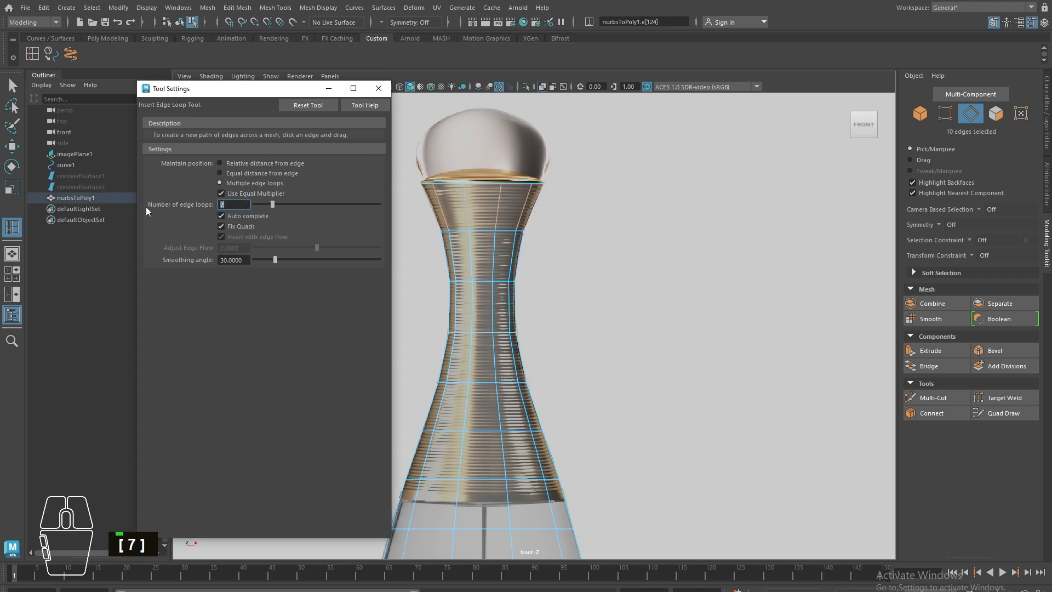
{"action": "left_click", "coordinate": [465, 200]}
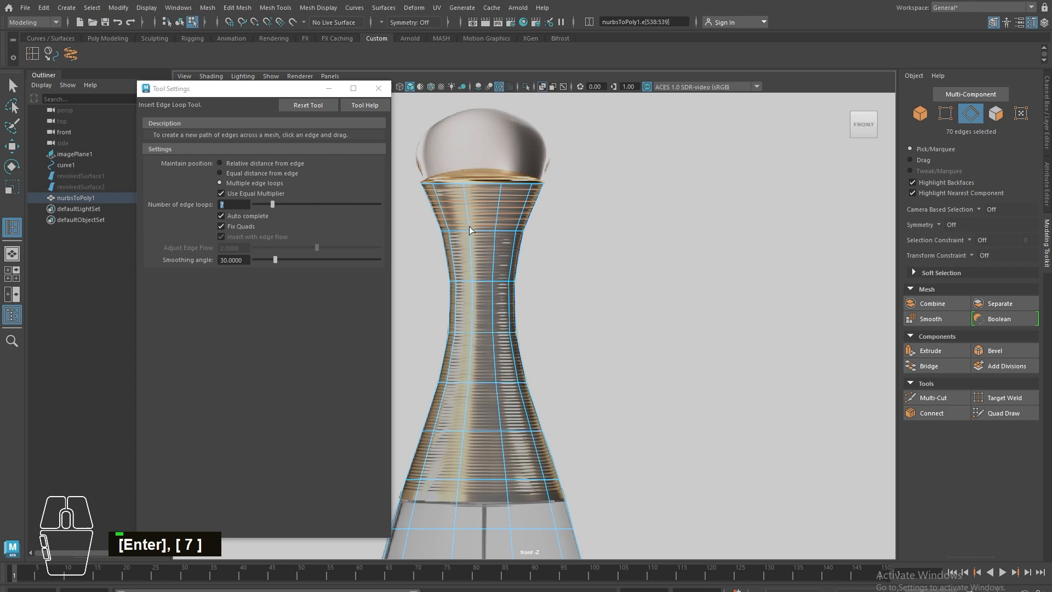
{"action": "left_click", "coordinate": [467, 271]}
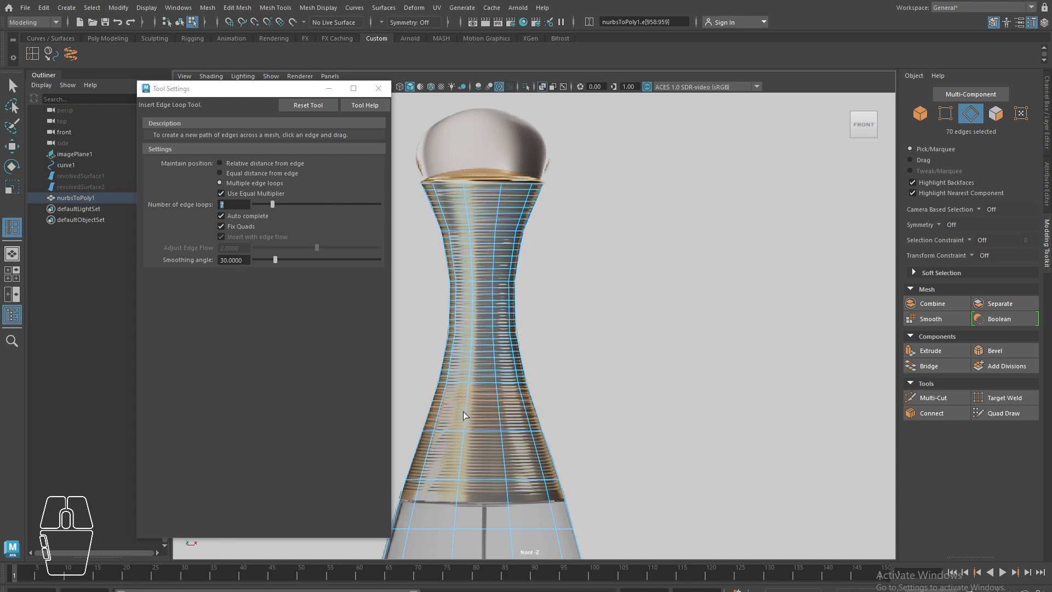
{"action": "left_click", "coordinate": [462, 458]}
- With Multi-Cut, insert an edge loop at the gold collar's lower border and a centred loop just above it
{"action": "scroll", "coordinate": [553, 362], "scroll_direction": "up", "scroll_amount": 4, "text": "alt"}
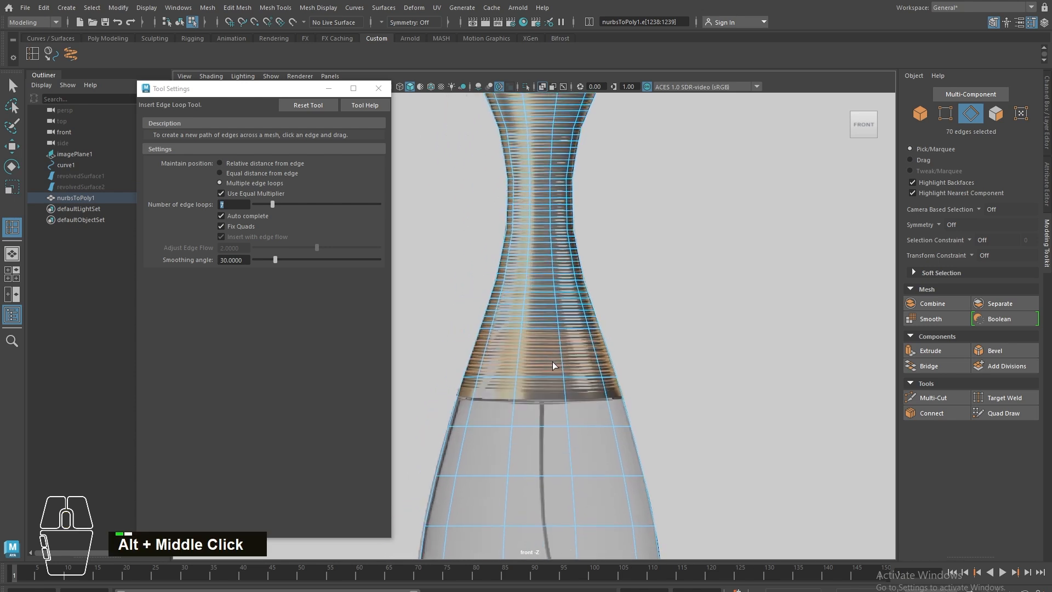
{"action": "middle_click_drag", "start_coordinate": [553, 362], "coordinate": [529, 400], "text": "alt"}
{"action": "scroll", "coordinate": [529, 400], "scroll_direction": "up", "scroll_amount": 1, "text": "alt"}
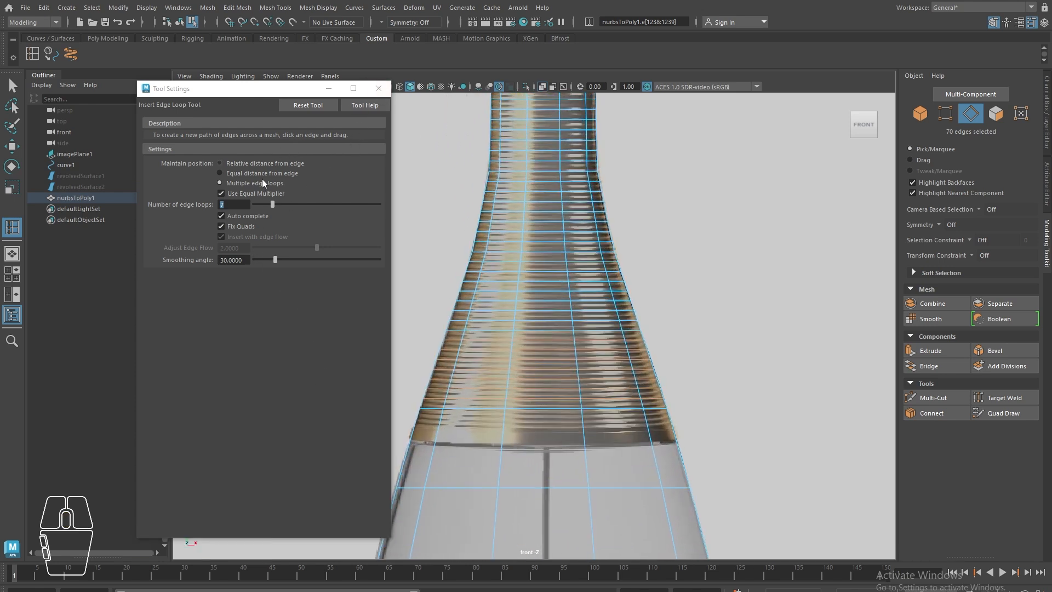
{"action": "left_click", "coordinate": [188, 207]}
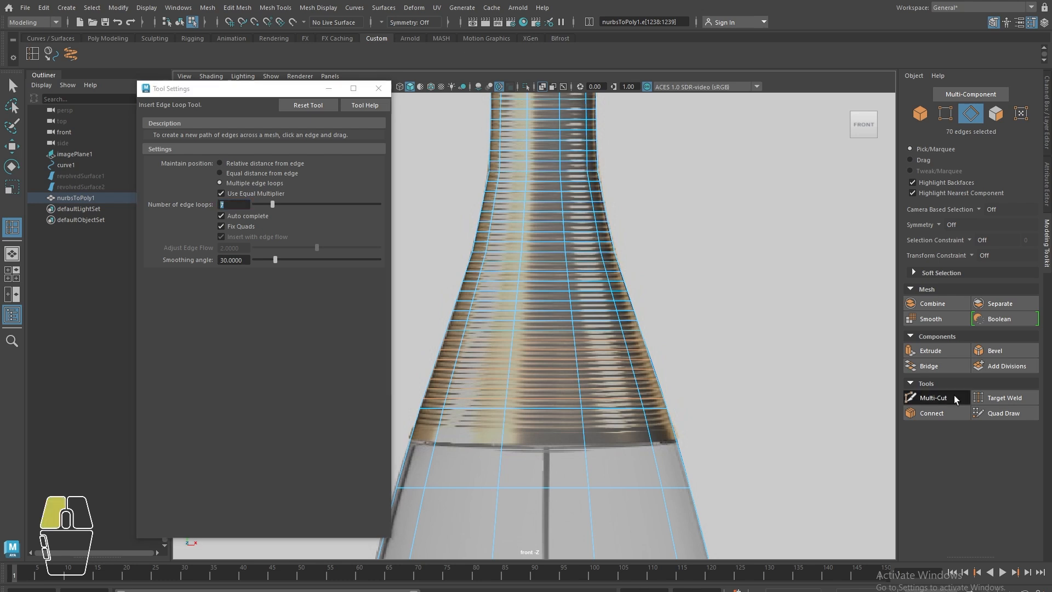
{"action": "left_click", "coordinate": [931, 398]}
{"action": "left_click", "coordinate": [500, 443], "text": "ctrl"}
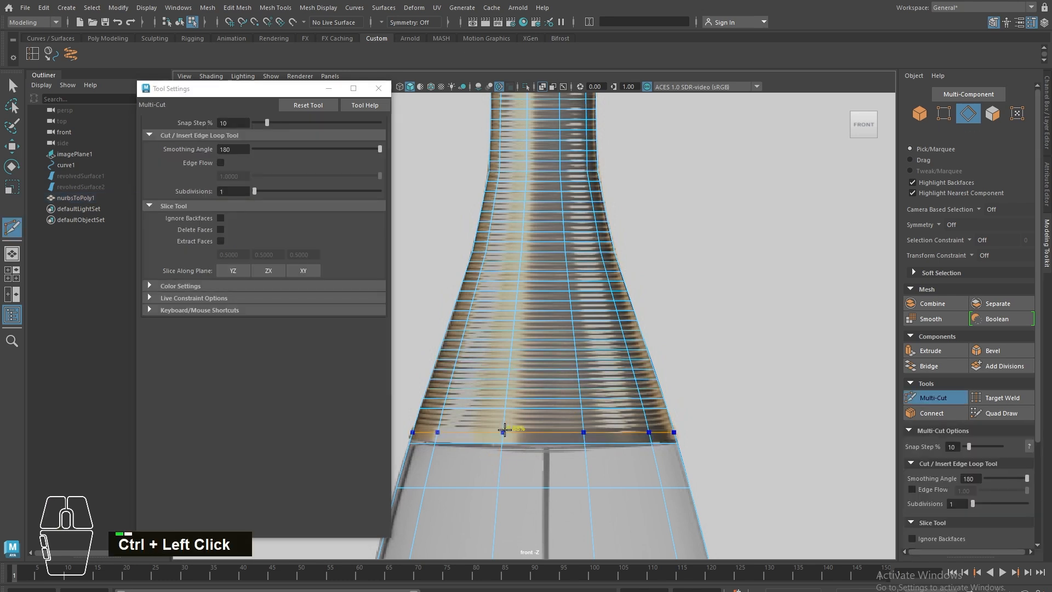
{"action": "middle_click", "coordinate": [513, 412], "text": "ctrl"}
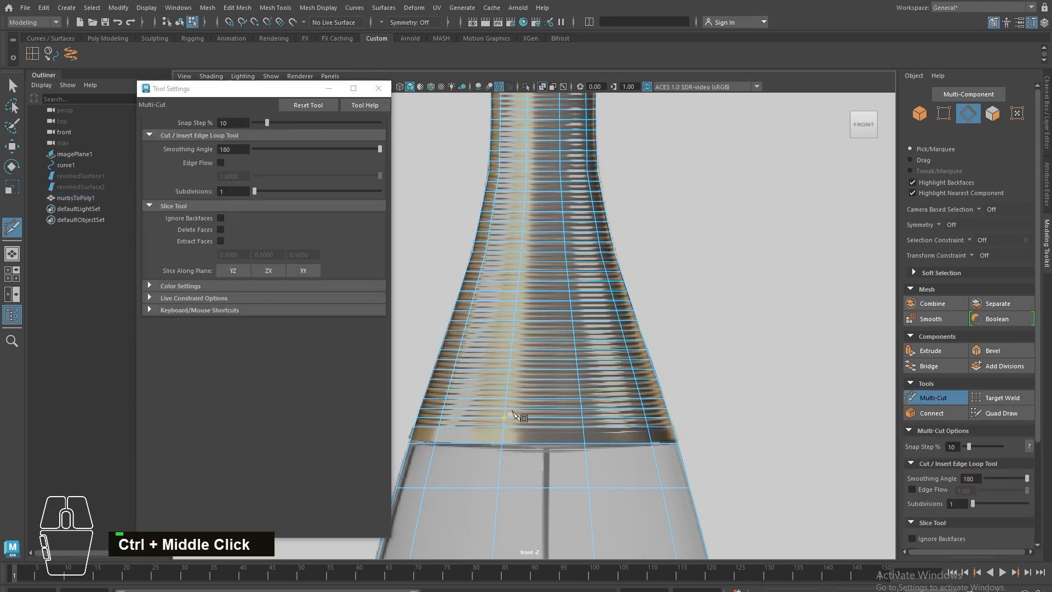
{"action": "key", "text": "q"}
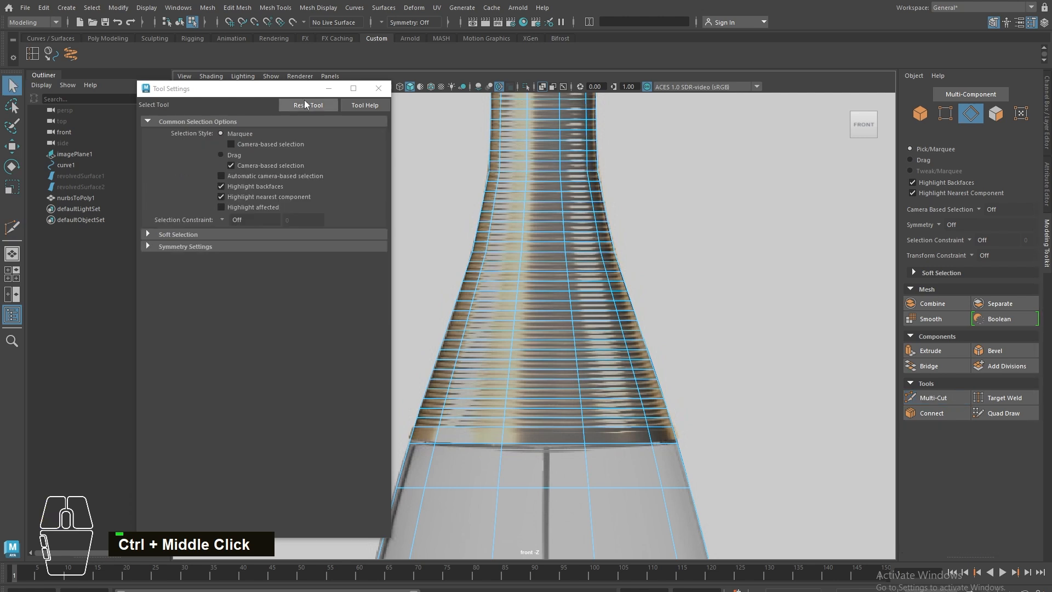
- Turn off X-ray display and select the seven lowest edge loops just above the gold collar's lower border
{"action": "left_click", "coordinate": [378, 88]}
{"action": "right_click_drag", "start_coordinate": [556, 383], "coordinate": [519, 406]}
{"action": "left_click", "coordinate": [533, 416], "text": "shift"}
{"action": "left_click", "coordinate": [534, 414], "text": "shift"}
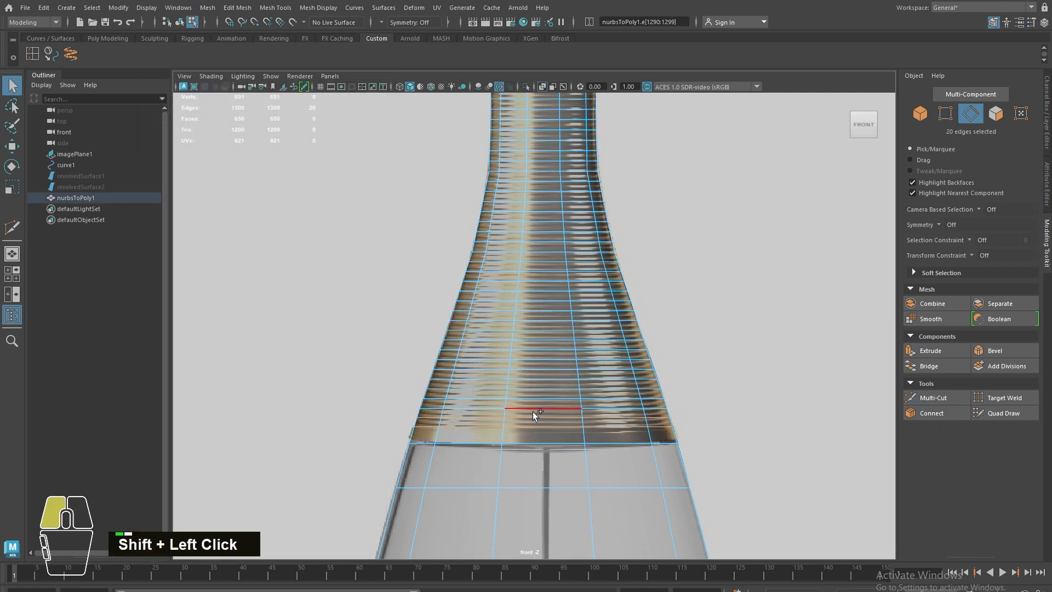
{"action": "left_click", "coordinate": [542, 87]}
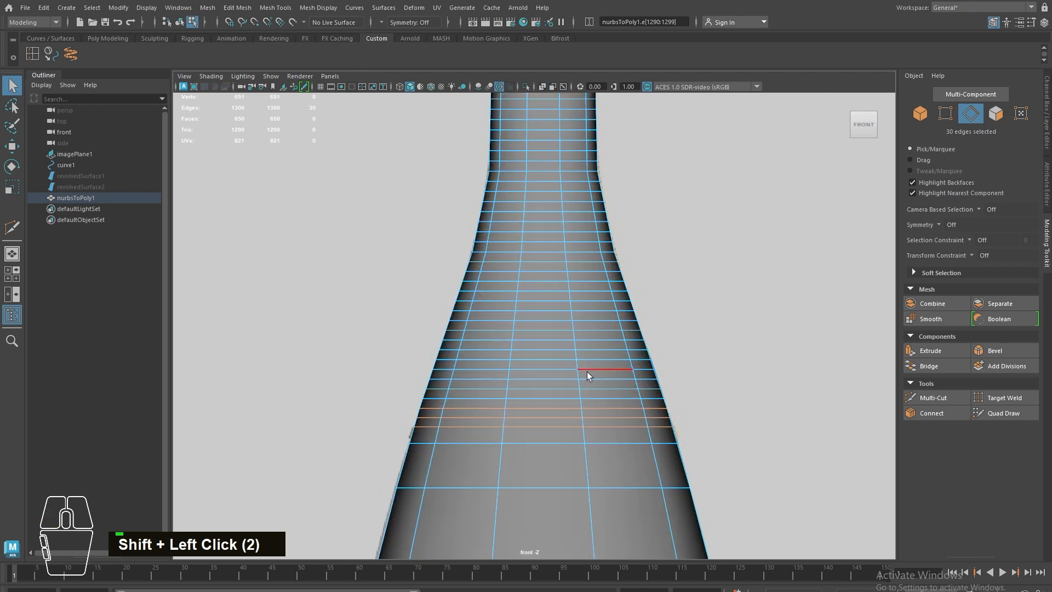
{"action": "left_click", "coordinate": [545, 401], "text": "shift"}
{"action": "left_click", "coordinate": [541, 382], "text": "shift"}
{"action": "double_click", "coordinate": [533, 375], "text": "shift"}
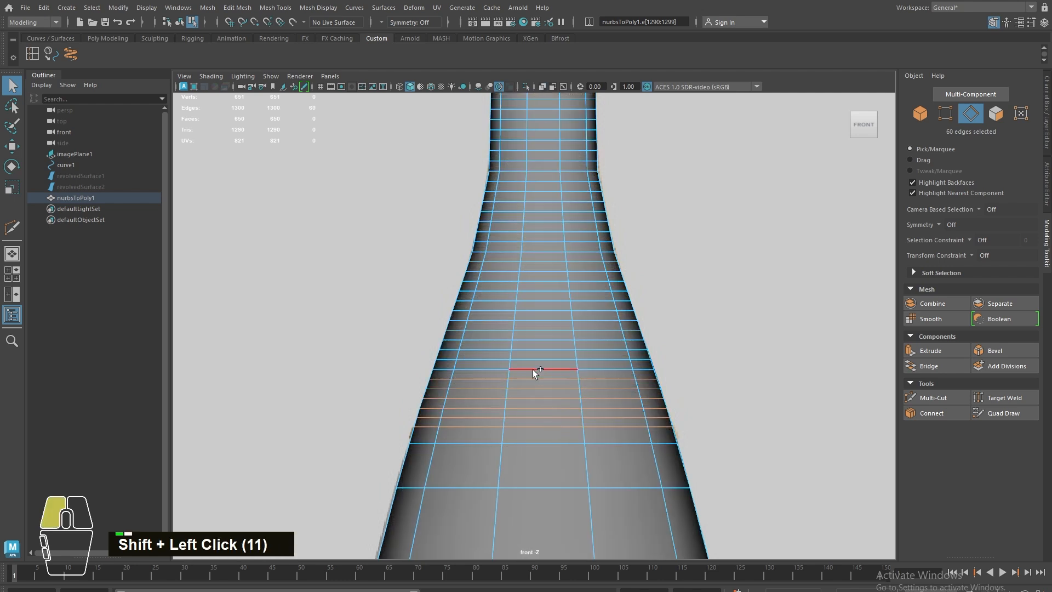
{"action": "left_click", "coordinate": [532, 369], "text": "shift"}
- Add the next six inserted edge loops up the collar's lower flare to the edge selection, skipping the section boundary
{"action": "right_click", "coordinate": [545, 340]}
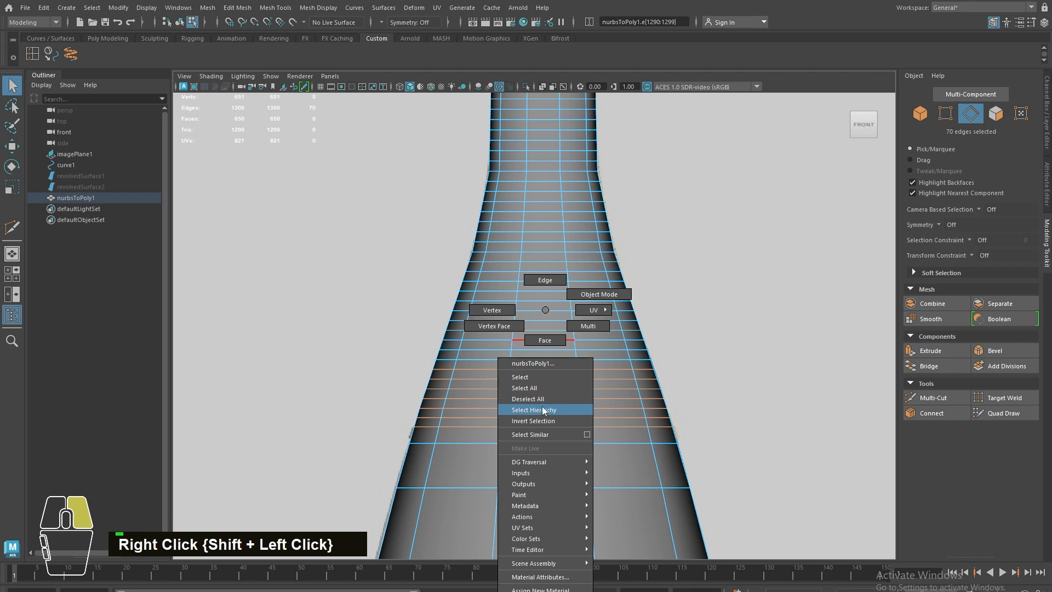
{"action": "right_click_drag", "start_coordinate": [542, 412], "coordinate": [539, 433]}
{"action": "double_click", "coordinate": [544, 349], "text": "shift"}
{"action": "double_click", "coordinate": [543, 340], "text": "shift"}
{"action": "double_click", "coordinate": [543, 330], "text": "shift"}
{"action": "double_click", "coordinate": [542, 320], "text": "shift"}
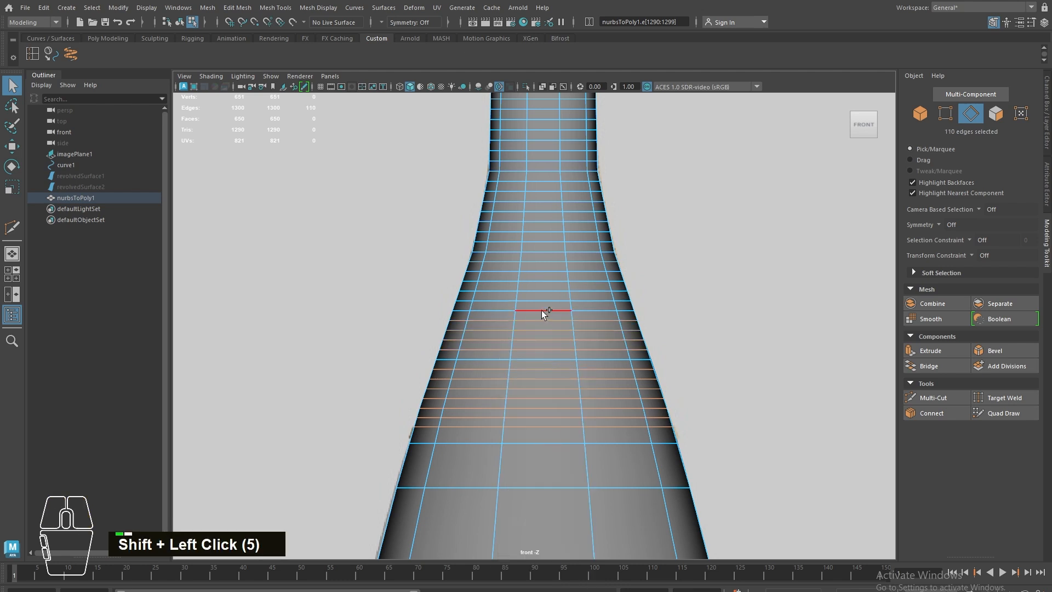
{"action": "double_click", "coordinate": [542, 310], "text": "shift"}
{"action": "double_click", "coordinate": [541, 300], "text": "shift"}
- Extend the edge selection with the inserted loops up the collar's middle to the start of its narrow waist
{"action": "middle_click_drag", "start_coordinate": [536, 279], "coordinate": [521, 412], "text": "alt"}
{"action": "double_click", "coordinate": [521, 423], "text": "shift"}
{"action": "double_click", "coordinate": [522, 413], "text": "shift"}
{"action": "double_click", "coordinate": [524, 405], "text": "shift"}
{"action": "double_click", "coordinate": [526, 393], "text": "shift"}
{"action": "double_click", "coordinate": [527, 383], "text": "shift"}
{"action": "double_click", "coordinate": [528, 373], "text": "shift"}
{"action": "double_click", "coordinate": [527, 364], "text": "shift"}
{"action": "double_click", "coordinate": [525, 355], "text": "shift"}
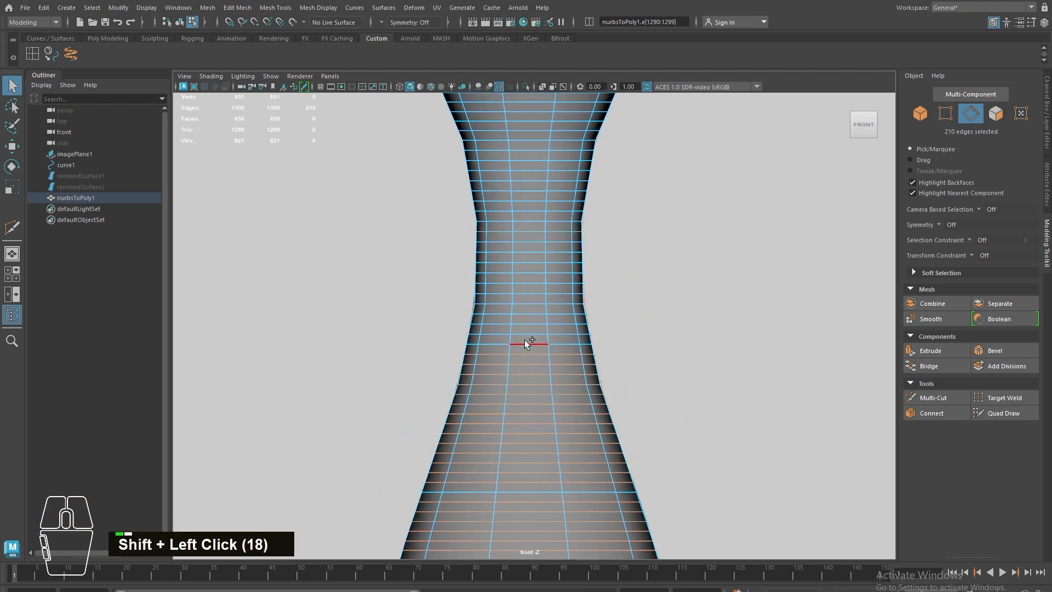
{"action": "left_click", "coordinate": [528, 322], "text": "shift"}
{"action": "double_click", "coordinate": [528, 323], "text": "shift"}
{"action": "double_click", "coordinate": [524, 314], "text": "shift"}
{"action": "double_click", "coordinate": [525, 304], "text": "shift"}
{"action": "double_click", "coordinate": [526, 293], "text": "shift"}
{"action": "double_click", "coordinate": [527, 284], "text": "shift"}
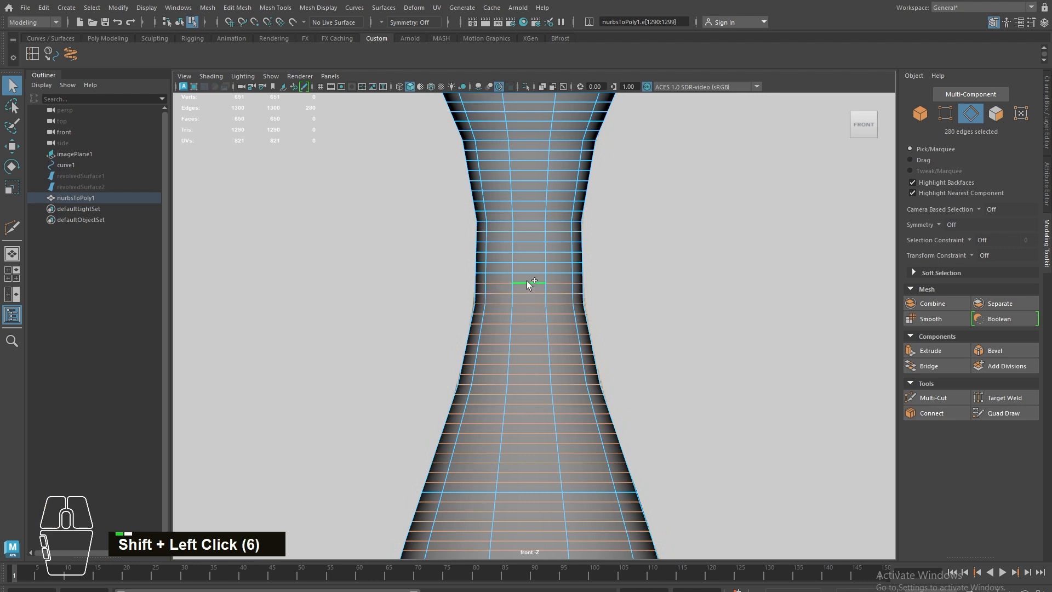
- Add the remaining inserted loops up to the collar's top rim and bevel all the selected edge loops
{"action": "middle_click_drag", "start_coordinate": [527, 281], "coordinate": [555, 423], "text": "alt"}
{"action": "double_click", "coordinate": [561, 415], "text": "shift"}
{"action": "double_click", "coordinate": [557, 405], "text": "shift"}
{"action": "double_click", "coordinate": [554, 395], "text": "shift"}
{"action": "double_click", "coordinate": [553, 352], "text": "shift"}
{"action": "double_click", "coordinate": [553, 342], "text": "shift"}
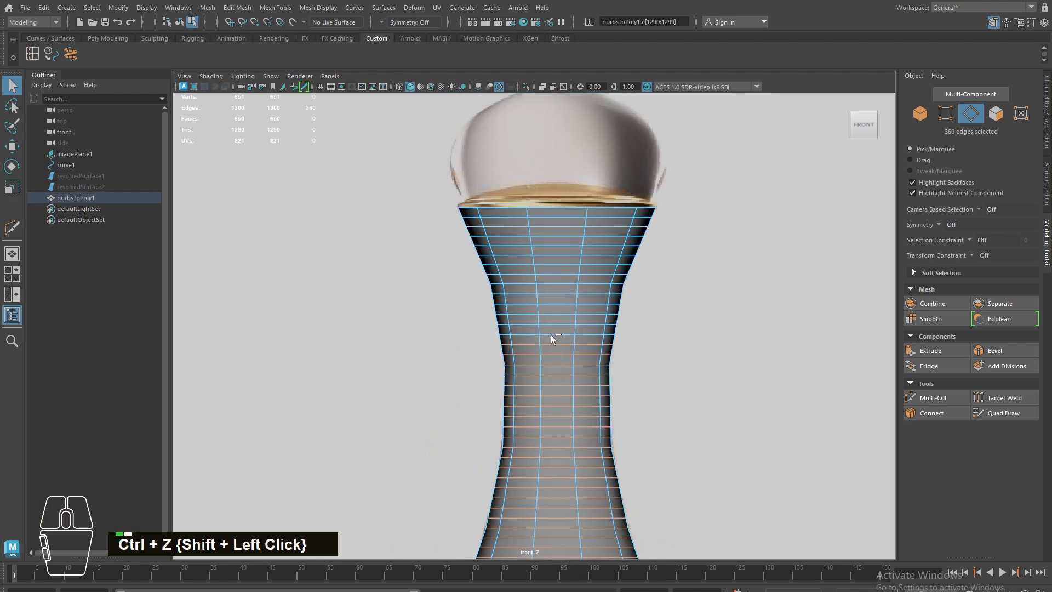
{"action": "double_click", "coordinate": [551, 334], "text": "shift"}
{"action": "double_click", "coordinate": [534, 324], "text": "shift"}
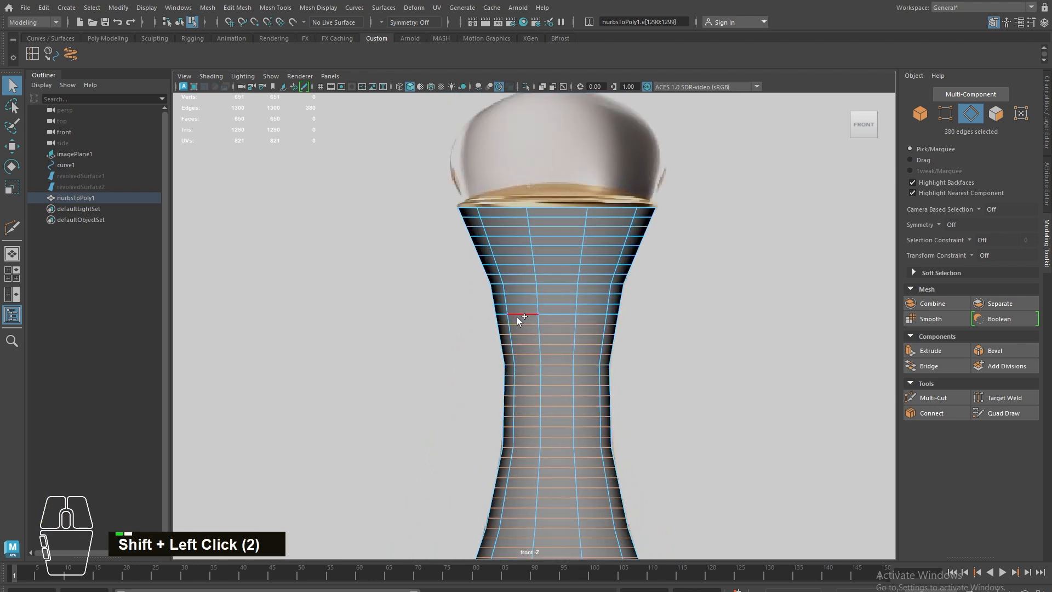
{"action": "double_click", "coordinate": [502, 226], "text": "shift"}
{"action": "mouse_move", "coordinate": [573, 300]}
{"action": "middle_mouse_down", "text": "alt"}
{"action": "mouse_move", "coordinate": [582, 326]}
{"action": "mouse_move", "coordinate": [577, 305]}
{"action": "middle_mouse_up", "text": "alt"}
{"action": "scroll", "coordinate": [570, 296], "scroll_direction": "up", "scroll_amount": 3, "text": "alt"}
{"action": "double_click", "coordinate": [512, 187], "text": "shift"}
{"action": "right_click", "coordinate": [538, 241], "text": "shift"}
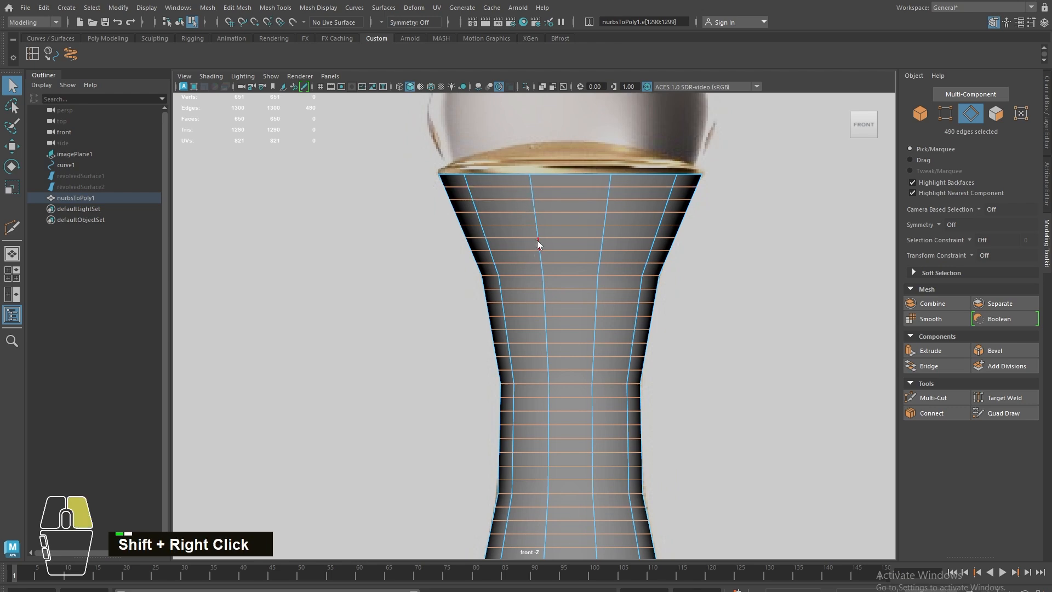
{"action": "right_click_drag", "start_coordinate": [537, 240], "coordinate": [570, 242], "text": "shift"}
- Switch to face selection and select the first four alternating face rings below the collar's top rim
{"action": "middle_click_drag", "start_coordinate": [569, 242], "coordinate": [577, 307], "text": "alt"}
{"action": "right_click_drag", "start_coordinate": [528, 303], "coordinate": [597, 356], "text": "alt"}
{"action": "right_click_drag", "start_coordinate": [587, 275], "coordinate": [591, 305]}
{"action": "double_click", "coordinate": [561, 209], "text": "shift"}
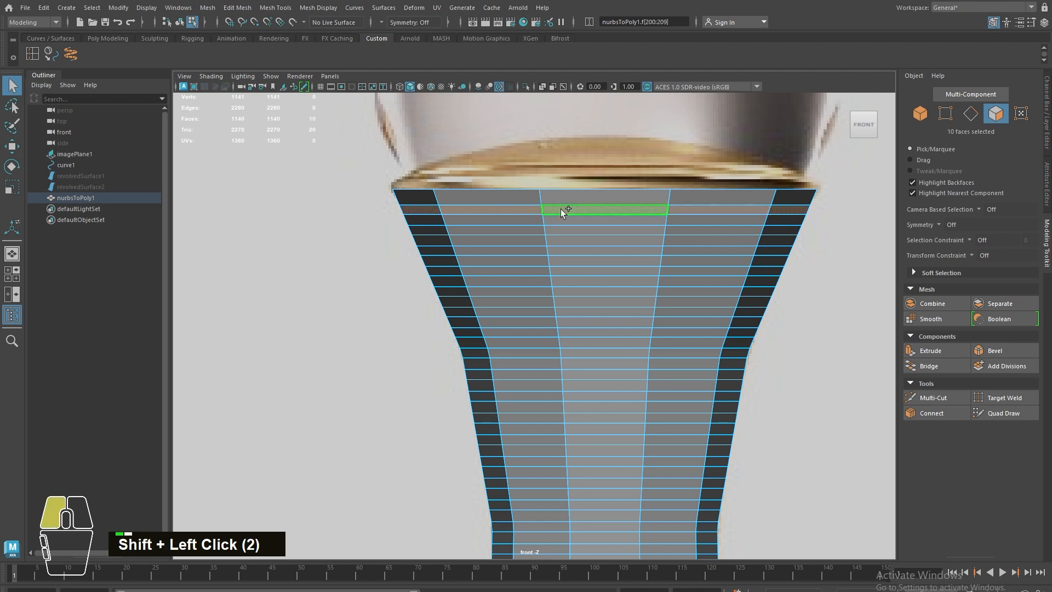
{"action": "double_click", "coordinate": [567, 231], "text": "shift"}
{"action": "right_click_drag", "start_coordinate": [567, 245], "coordinate": [494, 266]}
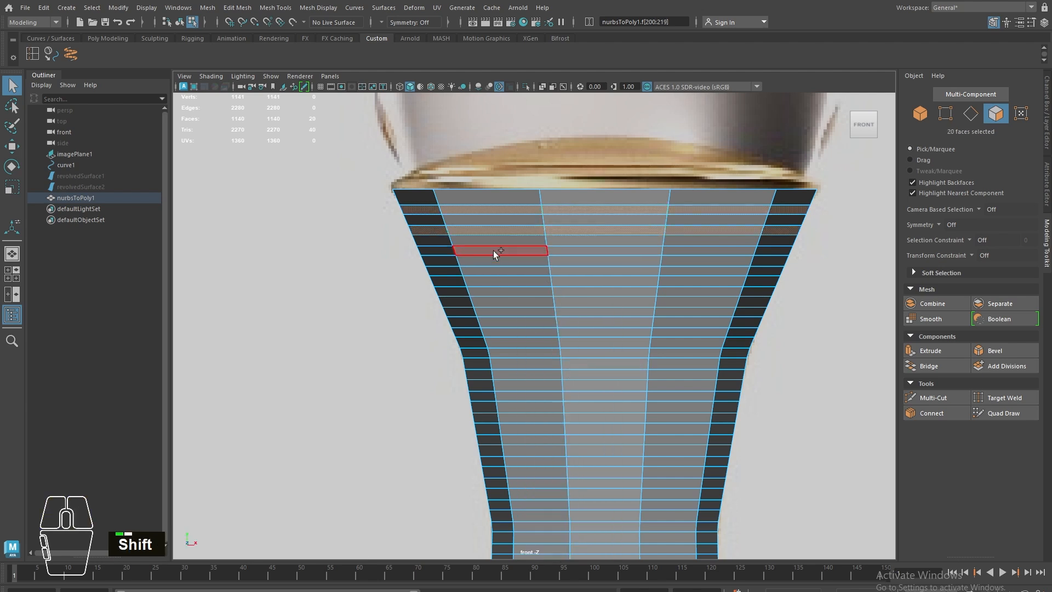
{"action": "double_click", "coordinate": [528, 251], "text": "shift"}
{"action": "double_click", "coordinate": [557, 270], "text": "shift"}
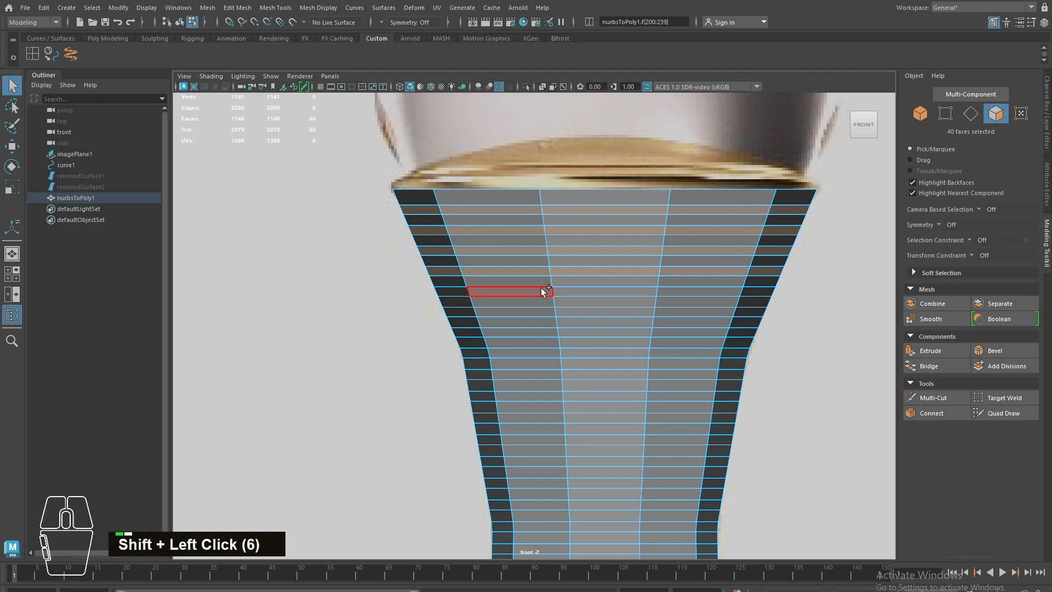
- Add five more alternating face rings down the collar's flared top to just below its first bend
{"action": "left_click", "coordinate": [541, 290], "text": "shift"}
{"action": "double_click", "coordinate": [555, 291], "text": "shift"}
{"action": "left_click", "coordinate": [548, 311], "text": "shift"}
{"action": "double_click", "coordinate": [576, 313], "text": "shift"}
{"action": "left_click", "coordinate": [548, 332], "text": "shift"}
{"action": "double_click", "coordinate": [562, 334], "text": "shift"}
{"action": "left_click", "coordinate": [551, 354], "text": "shift"}
{"action": "double_click", "coordinate": [570, 353], "text": "shift"}
{"action": "left_click", "coordinate": [555, 374], "text": "shift"}
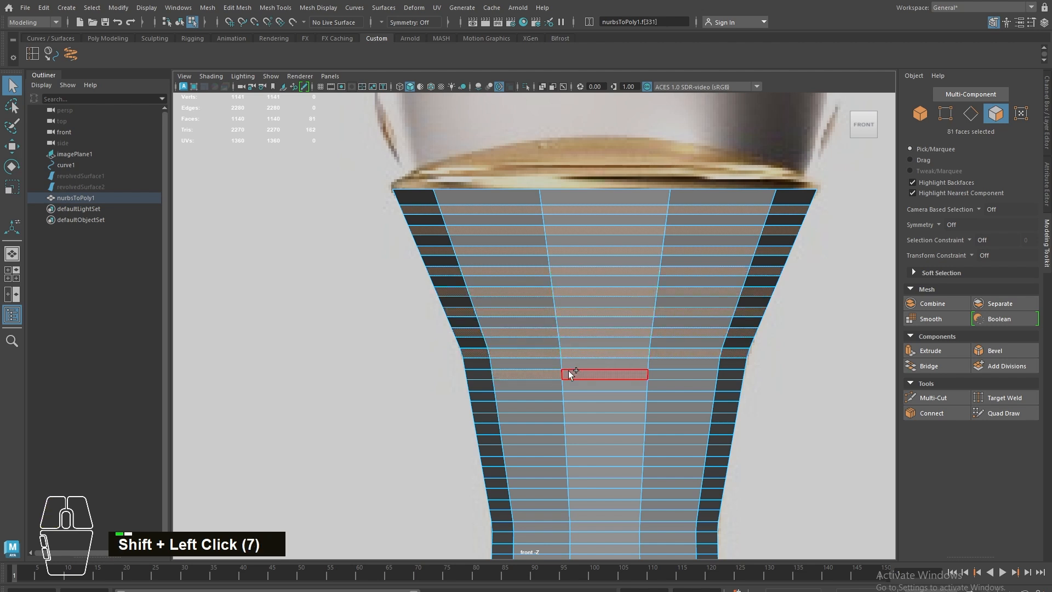
{"action": "double_click", "coordinate": [567, 373], "text": "shift"}
- Continue adding alternating face rings down the upper neck and into the collar's narrow waist
{"action": "middle_click_drag", "start_coordinate": [568, 374], "coordinate": [538, 251], "text": "alt"}
{"action": "left_click", "coordinate": [530, 274], "text": "shift"}
{"action": "double_click", "coordinate": [539, 274], "text": "shift"}
{"action": "double_click", "coordinate": [538, 295], "text": "shift"}
{"action": "left_click", "coordinate": [497, 318], "text": "shift"}
{"action": "double_click", "coordinate": [548, 318], "text": "shift"}
{"action": "left_click", "coordinate": [523, 338], "text": "shift"}
{"action": "double_click", "coordinate": [555, 339], "text": "shift"}
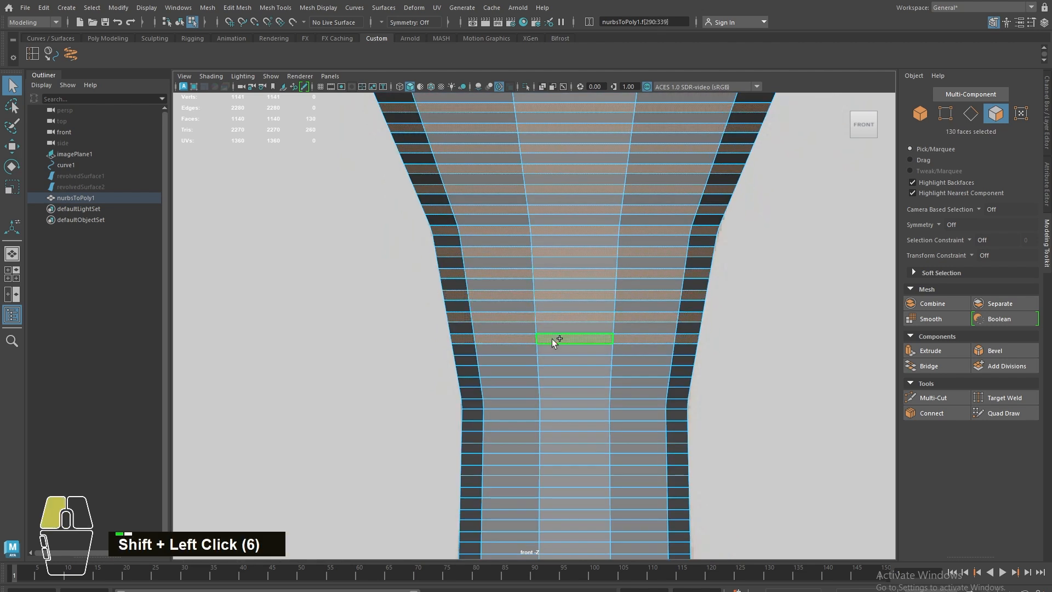
{"action": "middle_click_drag", "start_coordinate": [555, 339], "coordinate": [531, 264], "text": "alt"}
{"action": "left_click", "coordinate": [496, 286], "text": "shift"}
{"action": "double_click", "coordinate": [518, 287], "text": "shift"}
{"action": "left_click", "coordinate": [490, 307], "text": "shift"}
{"action": "double_click", "coordinate": [529, 373], "text": "shift"}
{"action": "left_click", "coordinate": [489, 396], "text": "shift"}
{"action": "double_click", "coordinate": [530, 396], "text": "shift"}
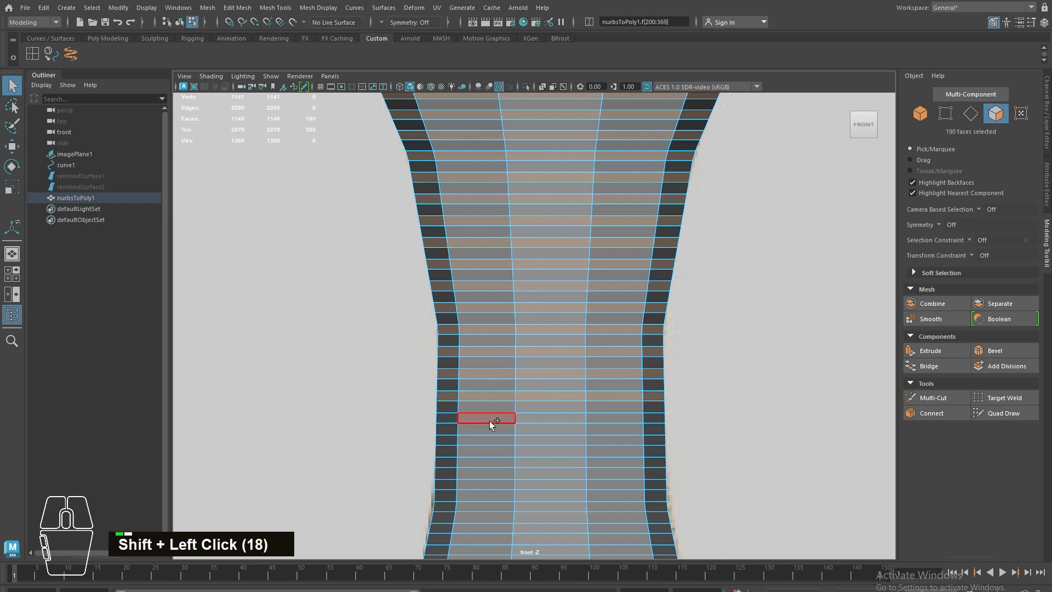
- Add the alternating face rings through the rest of the waist and the start of the widening below it
{"action": "middle_click_drag", "start_coordinate": [489, 421], "coordinate": [478, 320], "text": "alt"}
{"action": "left_click", "coordinate": [474, 316], "text": "shift"}
{"action": "double_click", "coordinate": [516, 317], "text": "shift"}
{"action": "key", "text": "ctrl+z"}
{"action": "left_click", "coordinate": [473, 339], "text": "shift"}
{"action": "left_click", "coordinate": [472, 383], "text": "shift"}
{"action": "double_click", "coordinate": [518, 383], "text": "shift"}
{"action": "left_click", "coordinate": [487, 406], "text": "shift"}
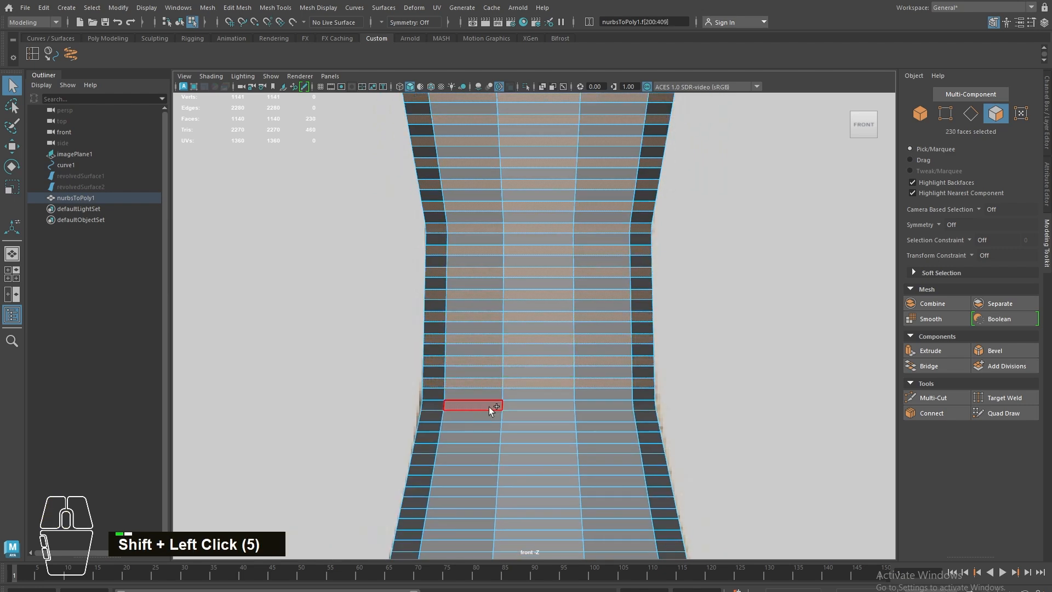
{"action": "double_click", "coordinate": [517, 406], "text": "shift"}
{"action": "middle_click_drag", "start_coordinate": [516, 408], "coordinate": [509, 272], "text": "alt"}
{"action": "left_click", "coordinate": [476, 290], "text": "shift"}
{"action": "double_click", "coordinate": [521, 291], "text": "shift"}
{"action": "left_click", "coordinate": [475, 312], "text": "shift"}
{"action": "double_click", "coordinate": [514, 376], "text": "shift"}
- Add the alternating face rings along the upper part of the collar's lower flare to the selection
{"action": "middle_click_drag", "start_coordinate": [514, 381], "coordinate": [514, 240], "text": "alt"}
{"action": "left_click", "coordinate": [473, 258], "text": "shift"}
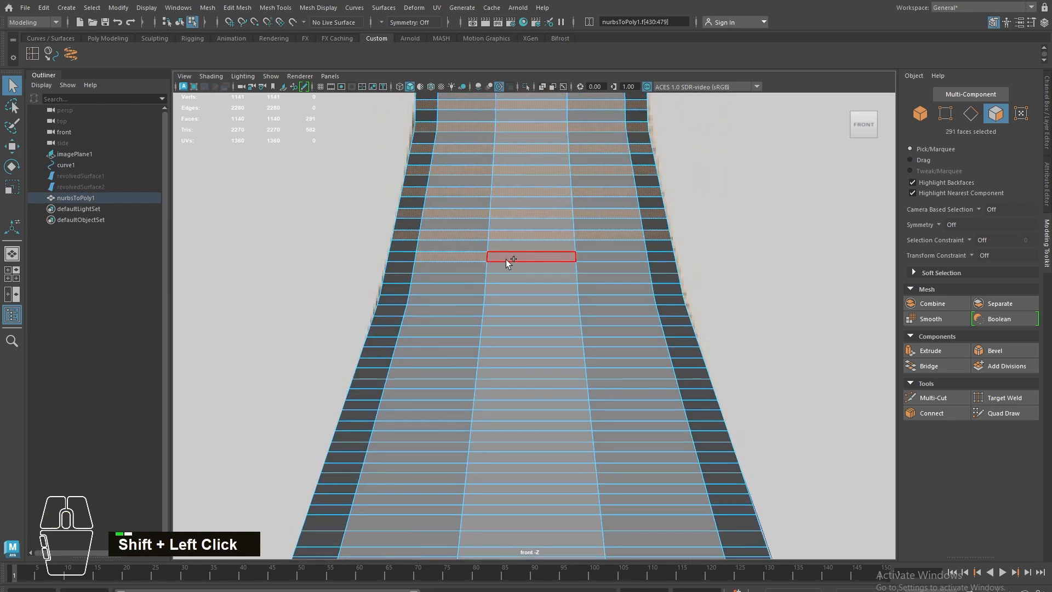
{"action": "double_click", "coordinate": [506, 259], "text": "shift"}
{"action": "left_click", "coordinate": [470, 279], "text": "shift"}
{"action": "double_click", "coordinate": [507, 279], "text": "shift"}
{"action": "left_click", "coordinate": [466, 296], "text": "shift"}
{"action": "double_click", "coordinate": [505, 300], "text": "shift"}
{"action": "left_click", "coordinate": [461, 363], "text": "shift"}
{"action": "double_click", "coordinate": [513, 363], "text": "shift"}
{"action": "left_click", "coordinate": [459, 383], "text": "shift"}
{"action": "double_click", "coordinate": [520, 385], "text": "shift"}
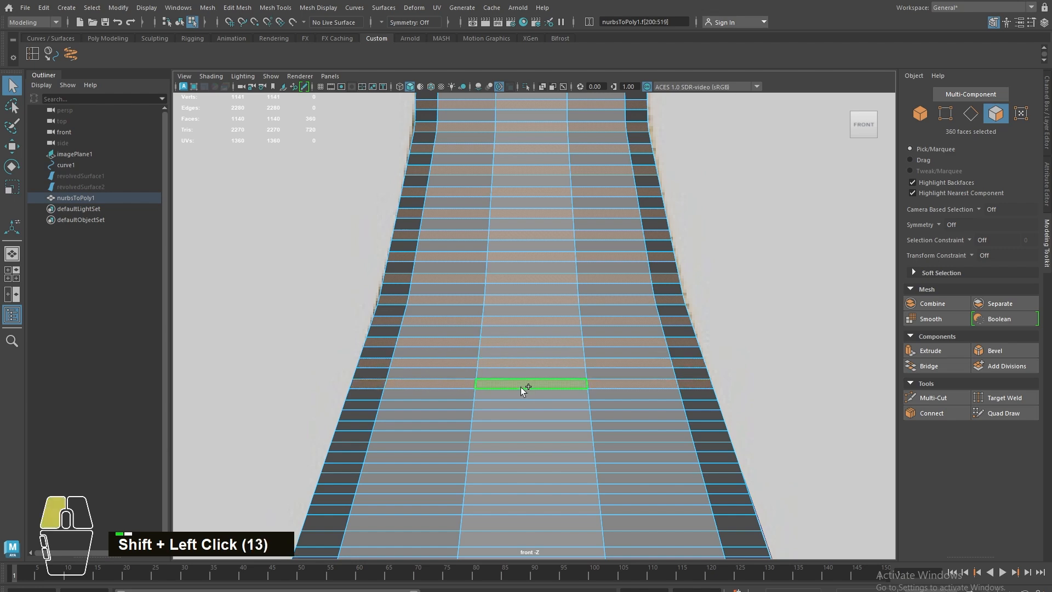
{"action": "left_click", "coordinate": [452, 405], "text": "shift"}
{"action": "double_click", "coordinate": [511, 406], "text": "shift"}
{"action": "left_click", "coordinate": [437, 425], "text": "shift"}
{"action": "double_click", "coordinate": [507, 427], "text": "shift"}
- Add the alternating face rings of the lowest collar section, down to just above its lower border
{"action": "middle_click_drag", "start_coordinate": [451, 456], "coordinate": [450, 357], "text": "alt"}
{"action": "left_click", "coordinate": [459, 410], "text": "shift"}
{"action": "double_click", "coordinate": [530, 410], "text": "shift"}
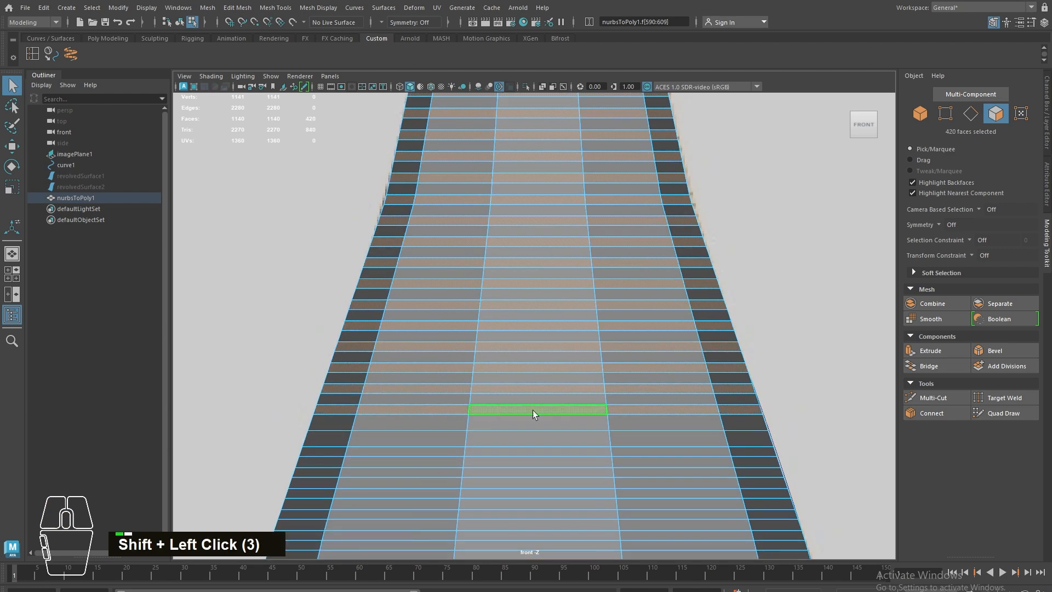
{"action": "right_click_drag", "start_coordinate": [533, 412], "coordinate": [758, 454], "text": "alt"}
{"action": "left_click", "coordinate": [461, 430], "text": "shift"}
{"action": "double_click", "coordinate": [507, 431], "text": "shift"}
{"action": "left_click", "coordinate": [452, 446], "text": "shift"}
{"action": "double_click", "coordinate": [507, 448], "text": "shift"}
{"action": "left_click", "coordinate": [465, 464], "text": "shift"}
{"action": "double_click", "coordinate": [509, 465], "text": "shift"}
{"action": "left_click", "coordinate": [463, 482], "text": "shift"}
{"action": "double_click", "coordinate": [507, 482], "text": "shift"}
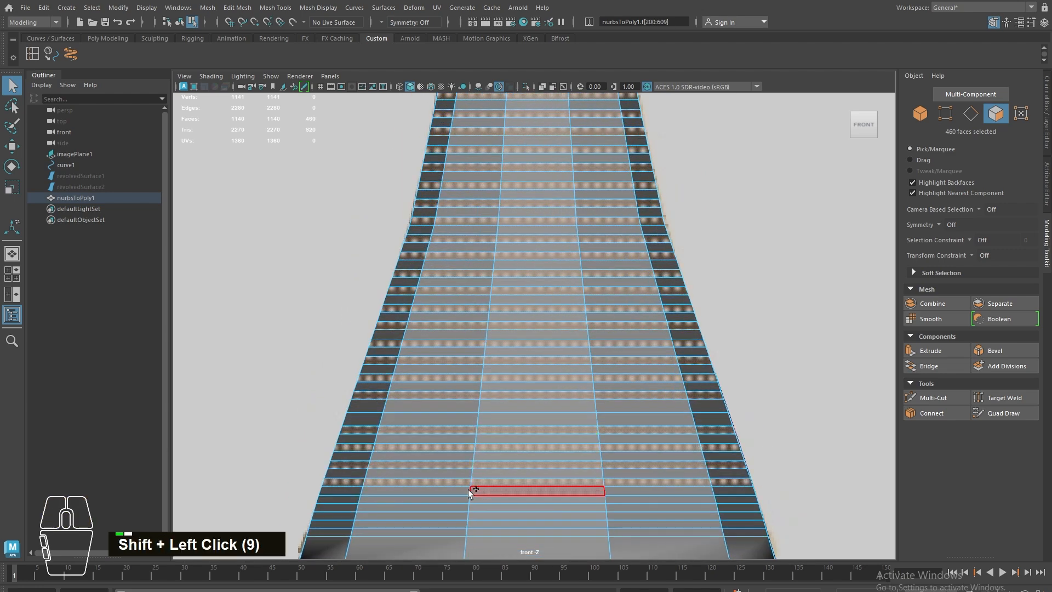
{"action": "left_click", "coordinate": [461, 499], "text": "shift"}
{"action": "double_click", "coordinate": [505, 500], "text": "shift"}
{"action": "scroll", "coordinate": [364, 415], "scroll_direction": "down", "scroll_amount": 3}
{"action": "right_click_drag", "start_coordinate": [364, 415], "coordinate": [510, 439], "text": "alt"}
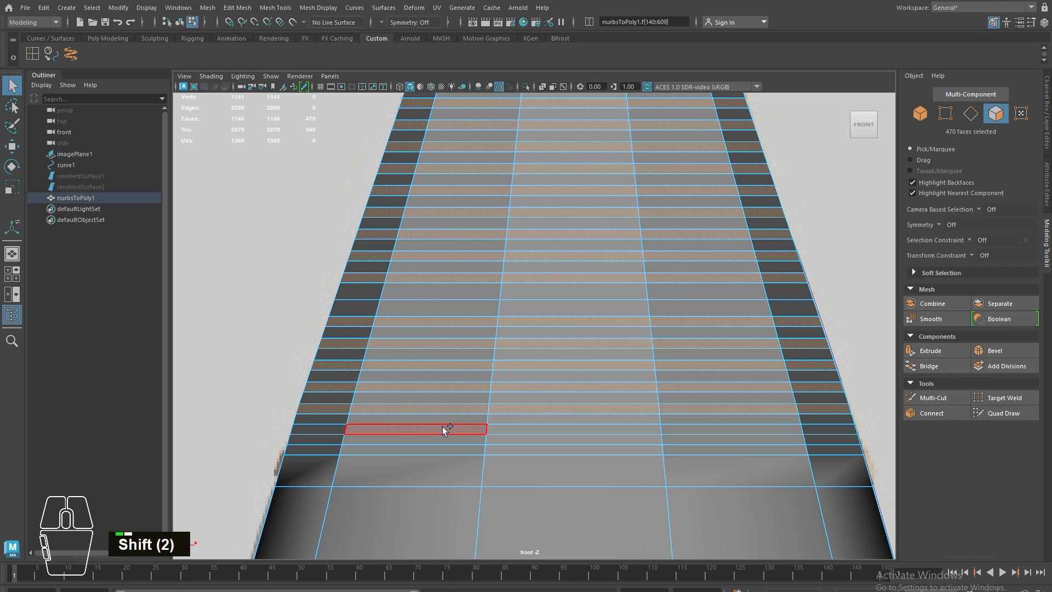
{"action": "left_click", "coordinate": [442, 426], "text": "shift"}
{"action": "double_click", "coordinate": [496, 428], "text": "shift"}
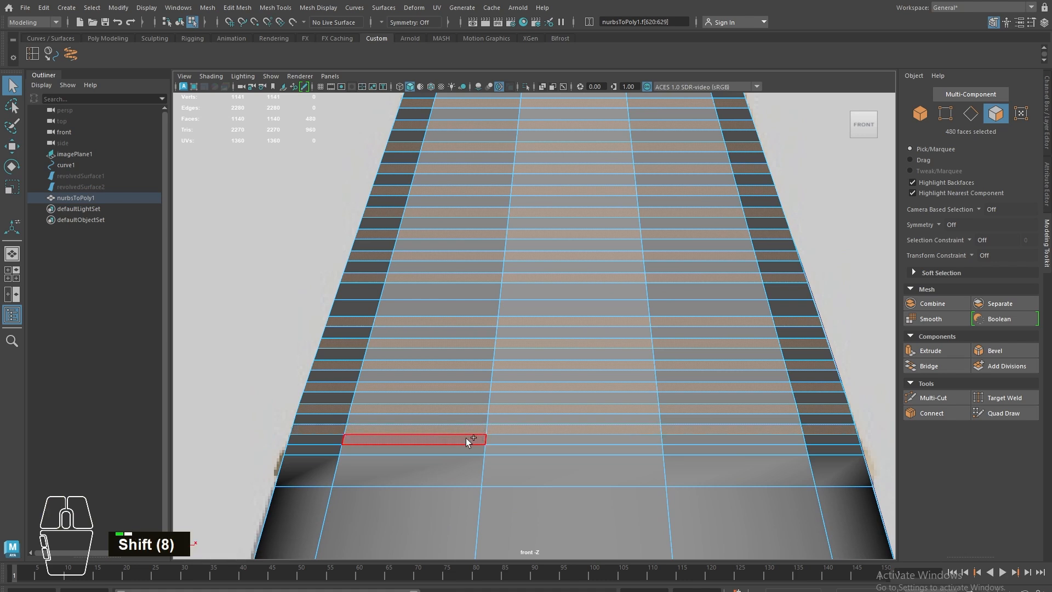
{"action": "left_click", "coordinate": [466, 438], "text": "shift"}
{"action": "double_click", "coordinate": [512, 439], "text": "shift"}
{"action": "key", "text": "ctrl+z"}
{"action": "key", "text": "ctrl+z"}
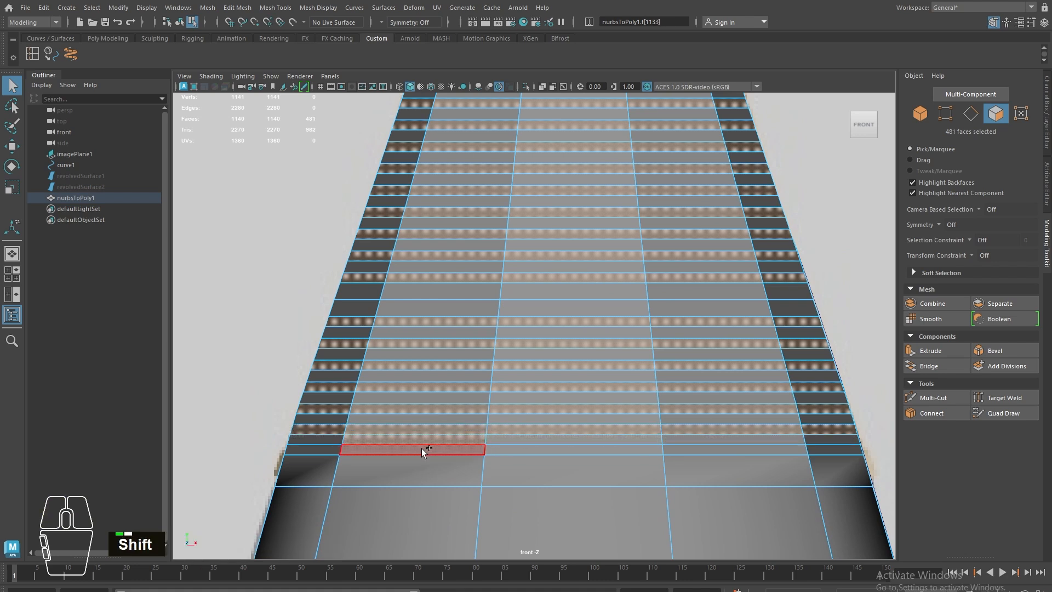
{"action": "key", "text": "ctrl+z"}
- Add the bottommost collar face ring to the selection and extrude all selected rings with a thickness of -0.023
{"action": "left_click", "coordinate": [422, 448], "text": "shift"}
{"action": "double_click", "coordinate": [514, 446], "text": "shift"}
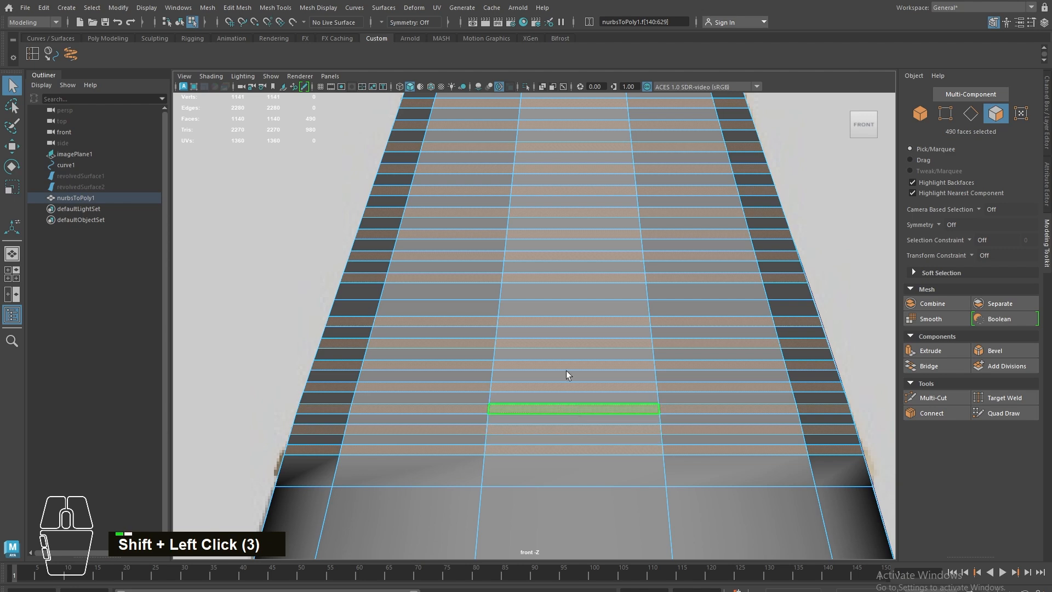
{"action": "middle_click_drag", "start_coordinate": [566, 371], "coordinate": [559, 464], "text": "alt"}
{"action": "key", "text": "space"}
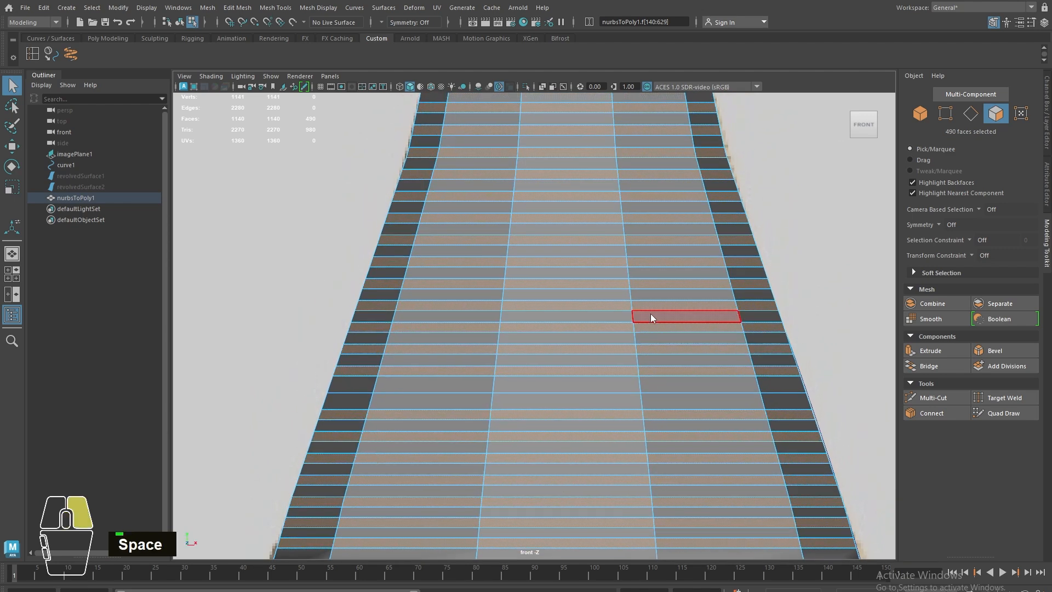
{"action": "right_click_drag", "start_coordinate": [650, 313], "coordinate": [613, 182]}
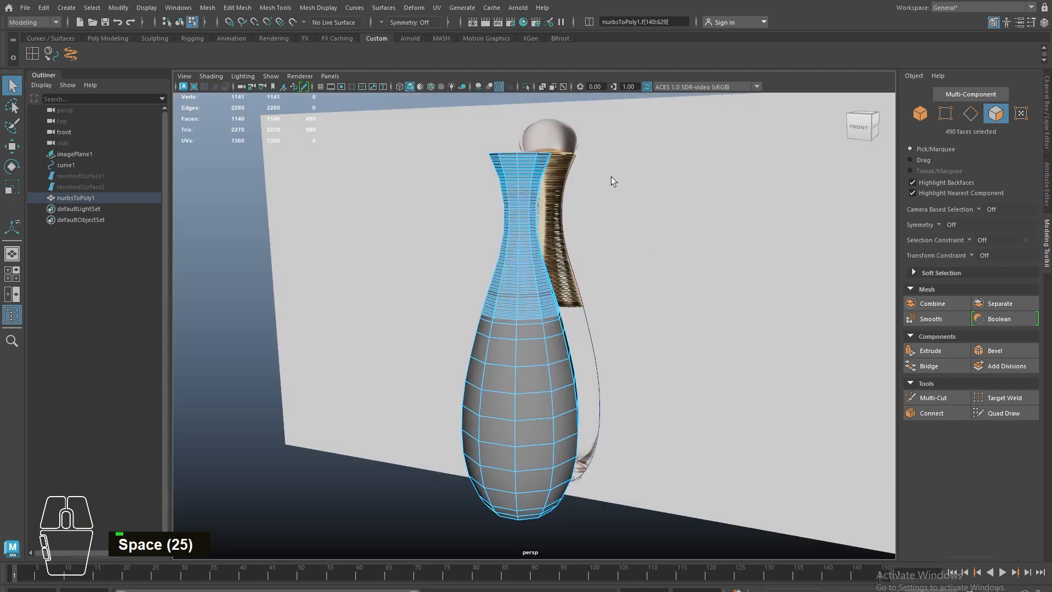
{"action": "left_click_drag", "start_coordinate": [442, 206], "coordinate": [506, 248], "text": "alt"}
{"action": "middle_click_drag", "start_coordinate": [507, 248], "coordinate": [676, 380], "text": "alt"}
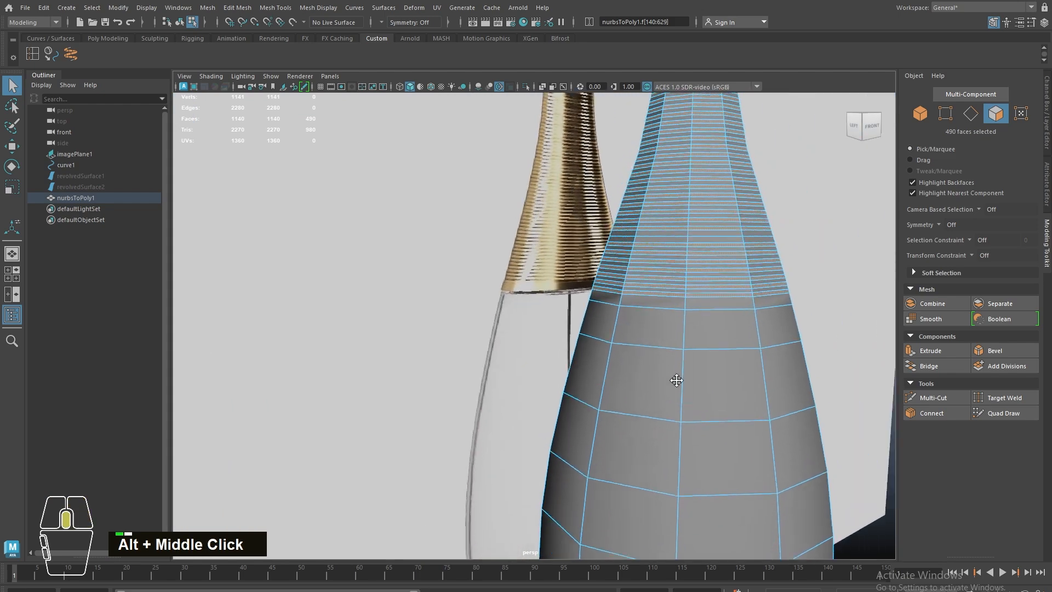
{"action": "right_click_drag", "start_coordinate": [677, 381], "coordinate": [590, 345], "text": "alt"}
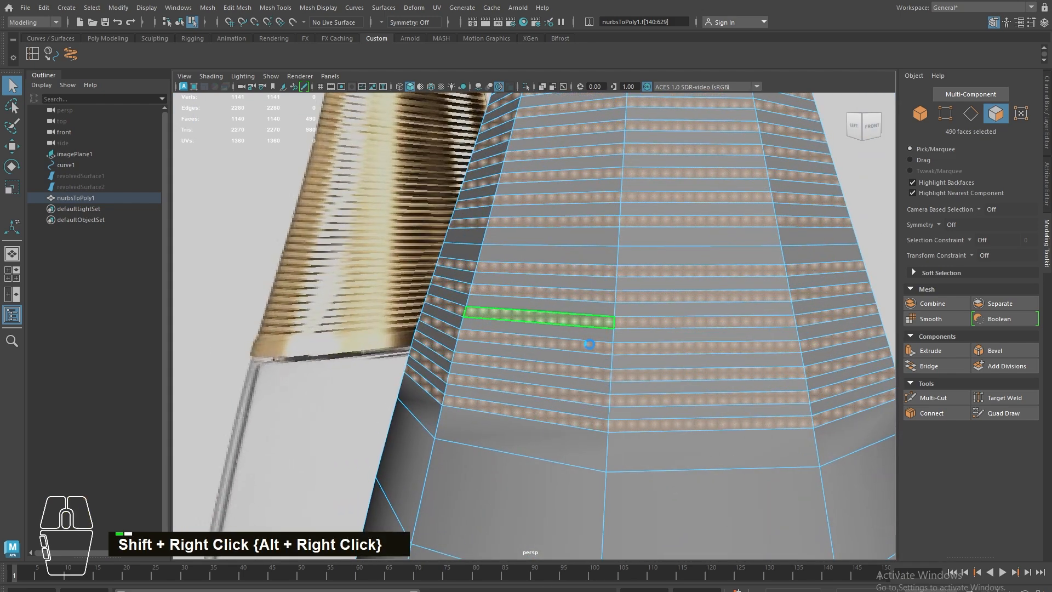
{"action": "left_click_drag", "start_coordinate": [589, 345], "coordinate": [585, 366], "text": "alt"}
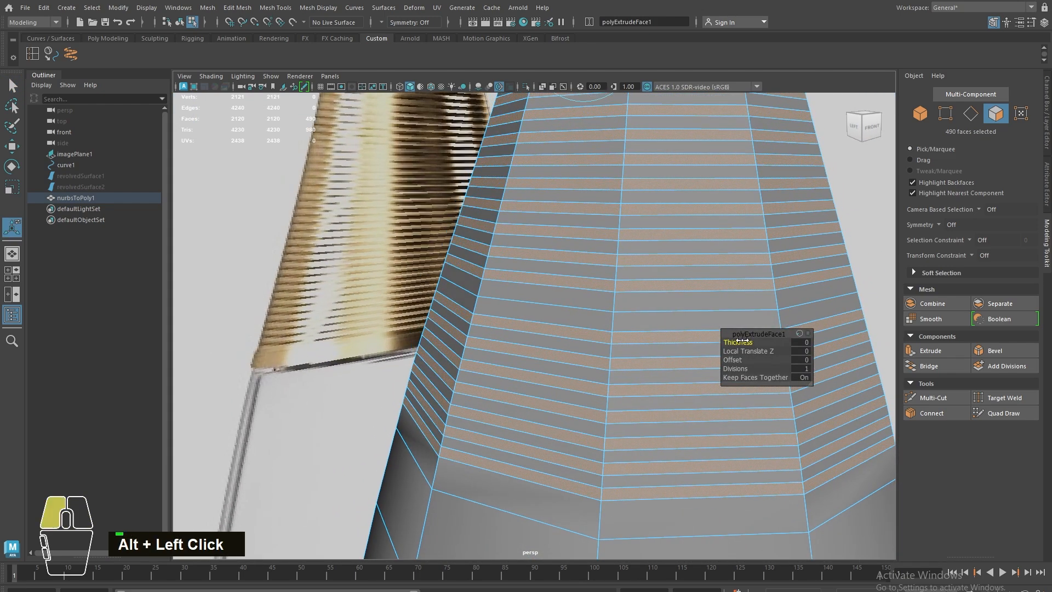
{"action": "left_click_drag", "start_coordinate": [741, 341], "coordinate": [728, 340]}
- Change the collar ring extrusion's thickness to -0.01 and copy the value
{"action": "left_click_drag", "start_coordinate": [643, 331], "coordinate": [573, 338], "text": "alt"}
{"action": "right_click_drag", "start_coordinate": [573, 338], "coordinate": [653, 340], "text": "alt"}
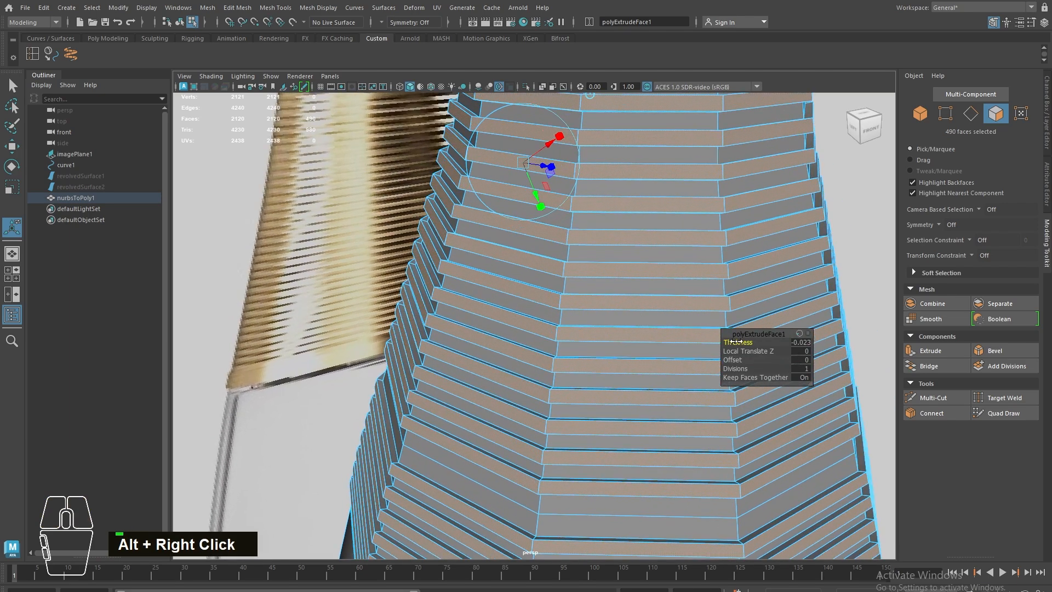
{"action": "left_click_drag", "start_coordinate": [739, 339], "coordinate": [742, 339]}
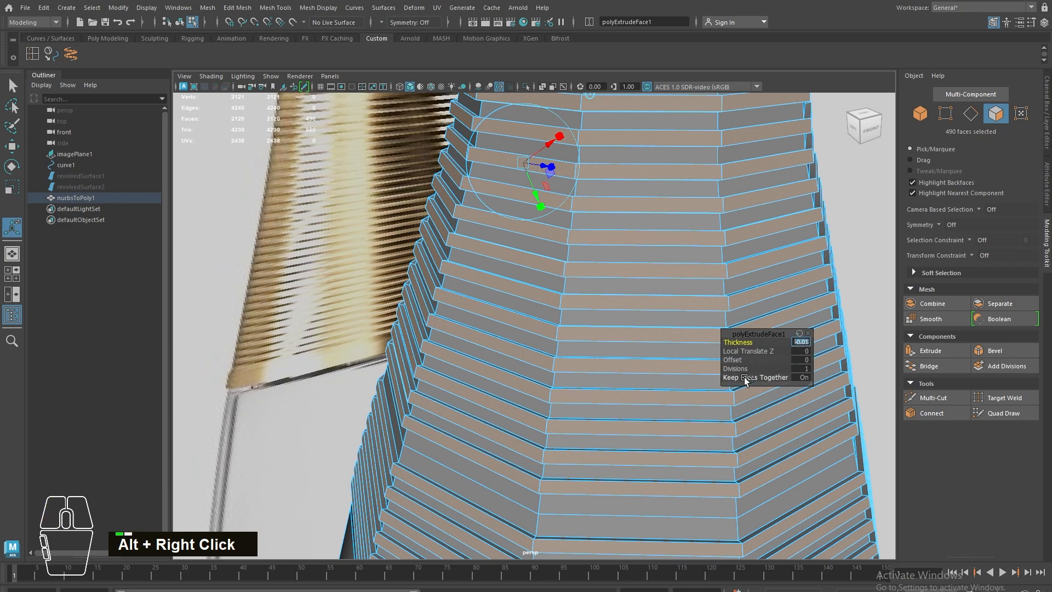
{"action": "key", "text": "ctrl+c"}
{"action": "key", "text": "ctrl+c"}
{"action": "key", "text": "ctrl+c"}
{"action": "key", "text": "ctrl+c"}
- Bevel the edge loop in the wide unextruded band of the lower collar with a fraction of 0.338
{"action": "middle_click_drag", "start_coordinate": [655, 505], "coordinate": [579, 327], "text": "alt"}
{"action": "right_click_drag", "start_coordinate": [464, 291], "coordinate": [489, 261]}
{"action": "double_click", "coordinate": [479, 277]}
{"action": "left_click_drag", "start_coordinate": [632, 355], "coordinate": [462, 312], "text": "alt"}
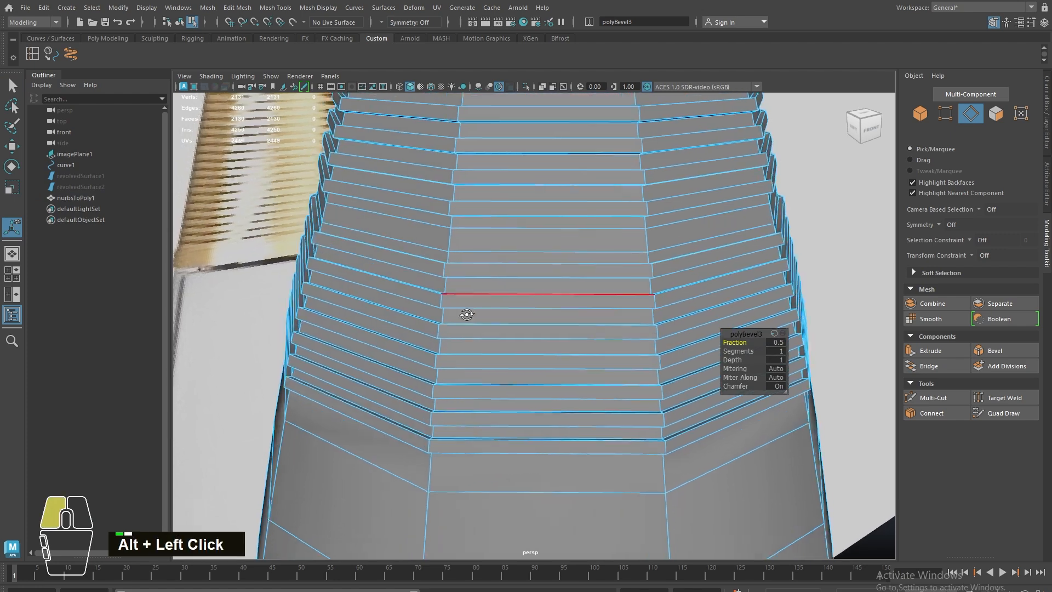
{"action": "middle_click_drag", "start_coordinate": [463, 313], "coordinate": [481, 334], "text": "alt"}
{"action": "left_click_drag", "start_coordinate": [744, 340], "coordinate": [656, 343]}
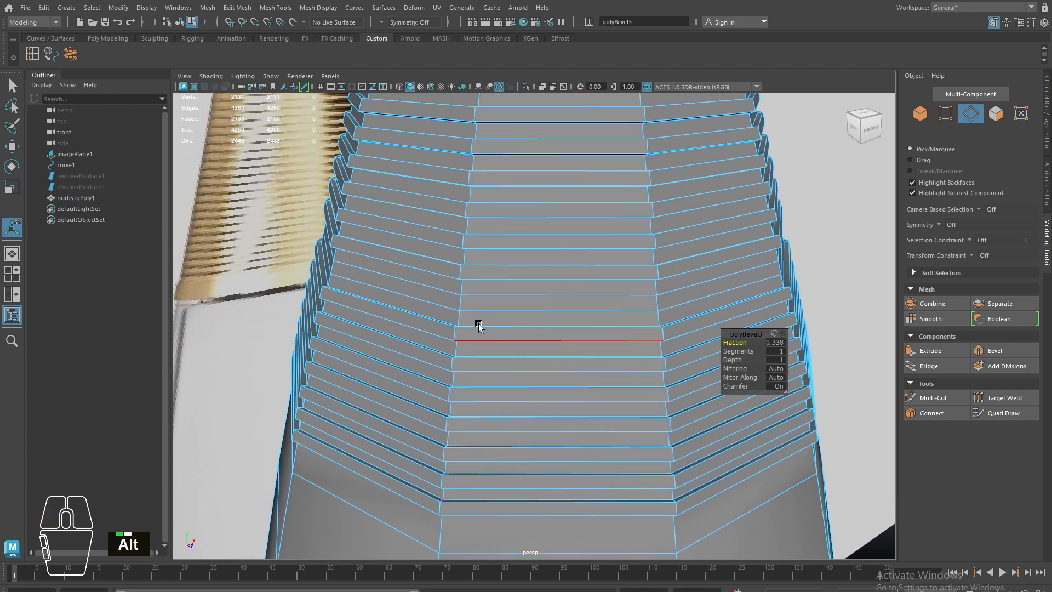
- Extrude the narrow face ring created by the last bevel in the lower collar, using the copied thickness value
{"action": "left_click_drag", "start_coordinate": [478, 324], "coordinate": [435, 287], "text": "alt"}
{"action": "right_click_drag", "start_coordinate": [354, 242], "coordinate": [364, 242]}
{"action": "left_click", "coordinate": [454, 261], "text": "shift"}
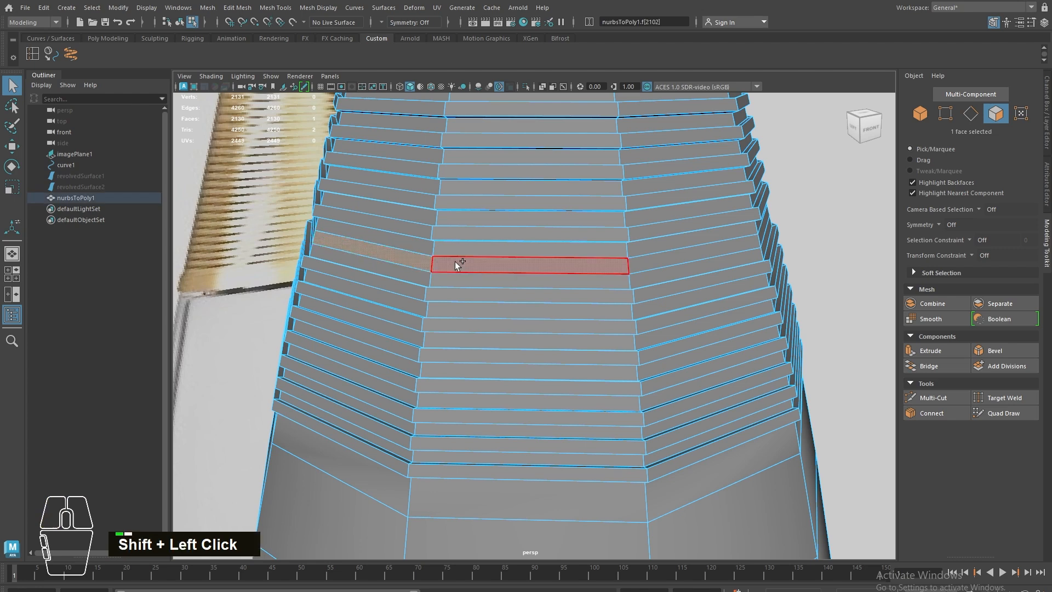
{"action": "double_click", "coordinate": [493, 262], "text": "shift"}
{"action": "right_click_drag", "start_coordinate": [517, 261], "coordinate": [520, 293], "text": "shift"}
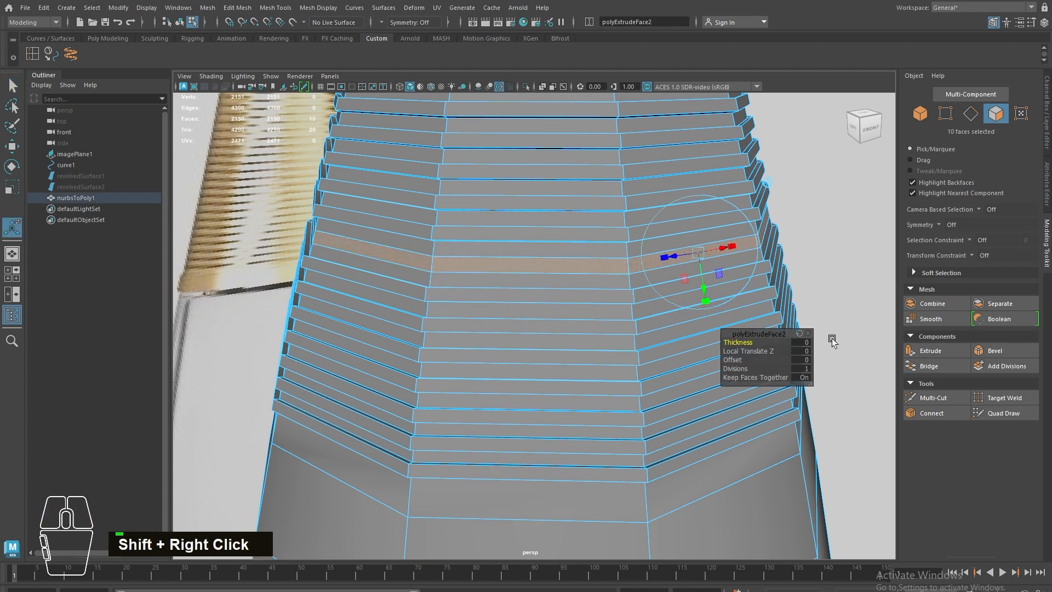
{"action": "left_click", "coordinate": [801, 342]}
{"action": "key", "text": "ctrl+v"}
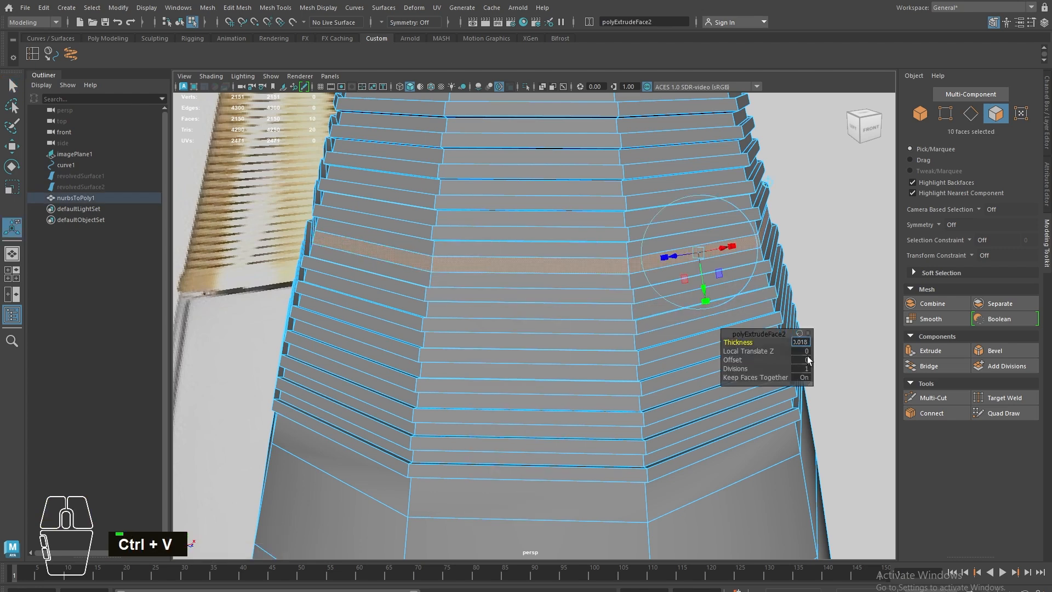
{"action": "key", "text": "Return"}
- Return the bottle mesh to object mode and deselect it
{"action": "scroll", "coordinate": [483, 297], "scroll_direction": "down", "scroll_amount": 3}
{"action": "right_click", "coordinate": [483, 297]}
{"action": "right_click_drag", "start_coordinate": [482, 297], "coordinate": [531, 244]}
{"action": "scroll", "coordinate": [563, 189], "scroll_direction": "down", "scroll_amount": 5}
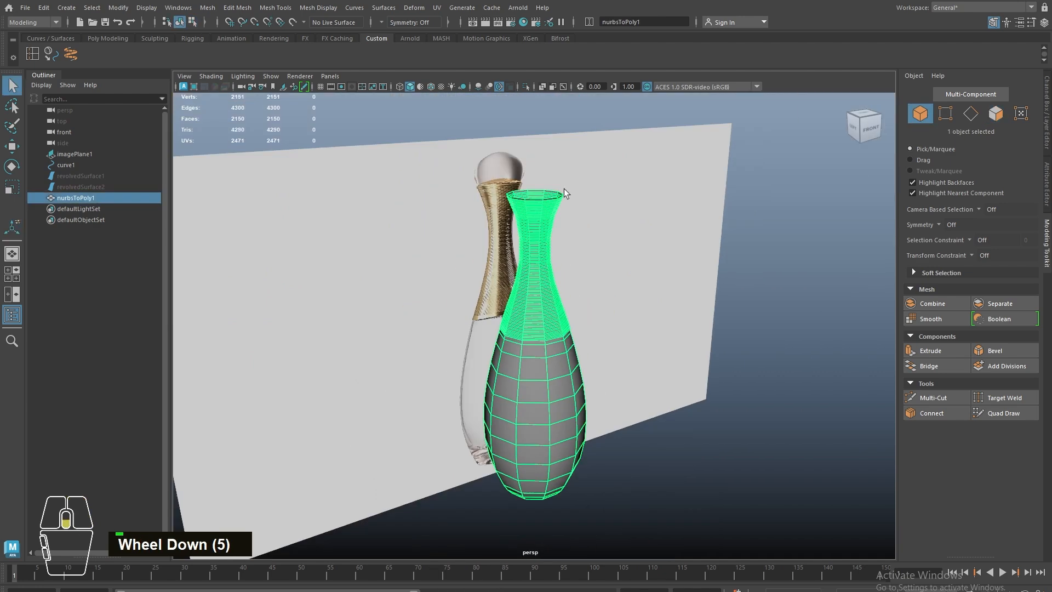
{"action": "middle_click_drag", "start_coordinate": [564, 188], "coordinate": [555, 221], "text": "alt"}
{"action": "left_click_drag", "start_coordinate": [555, 220], "coordinate": [539, 194], "text": "alt"}
{"action": "left_click", "coordinate": [761, 180]}
- Select the bottle and examine its ribs against the reference image in the front view with X-ray on
{"action": "left_click_drag", "start_coordinate": [589, 316], "coordinate": [508, 334], "text": "alt"}
{"action": "left_click", "coordinate": [514, 320]}
{"action": "key", "text": "space"}
{"action": "middle_click_drag", "start_coordinate": [509, 335], "coordinate": [537, 366], "text": "alt"}
{"action": "right_click_drag", "start_coordinate": [538, 366], "coordinate": [580, 353], "text": "alt"}
{"action": "middle_click_drag", "start_coordinate": [580, 353], "coordinate": [564, 441], "text": "alt"}
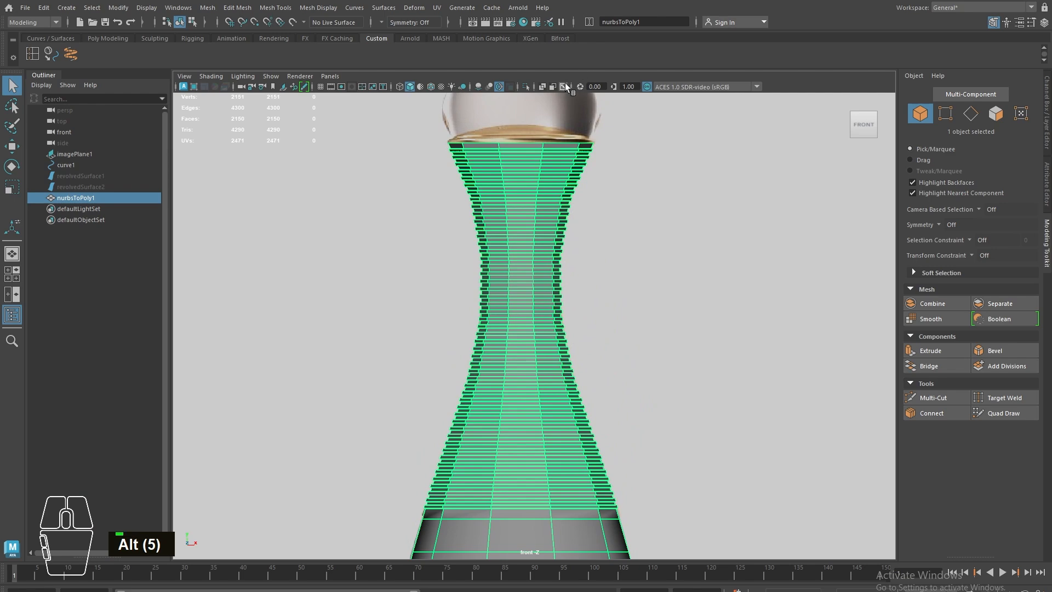
{"action": "middle_click_drag", "start_coordinate": [545, 99], "coordinate": [548, 192], "text": "alt"}
{"action": "right_click_drag", "start_coordinate": [548, 192], "coordinate": [639, 451], "text": "alt"}
{"action": "middle_click_drag", "start_coordinate": [639, 451], "coordinate": [548, 396], "text": "alt"}
{"action": "right_click_drag", "start_coordinate": [549, 396], "coordinate": [552, 432], "text": "alt"}
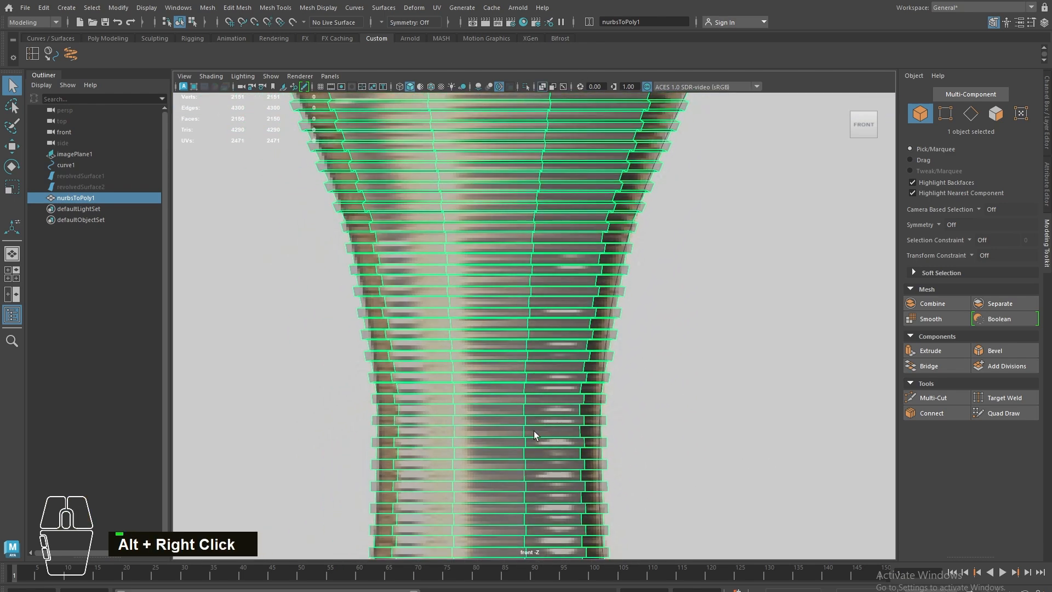
- Preview the bottle smoothed, turn off X-ray in the front view and compare the deselected mesh's outline with the reference
{"action": "key", "text": "3"}
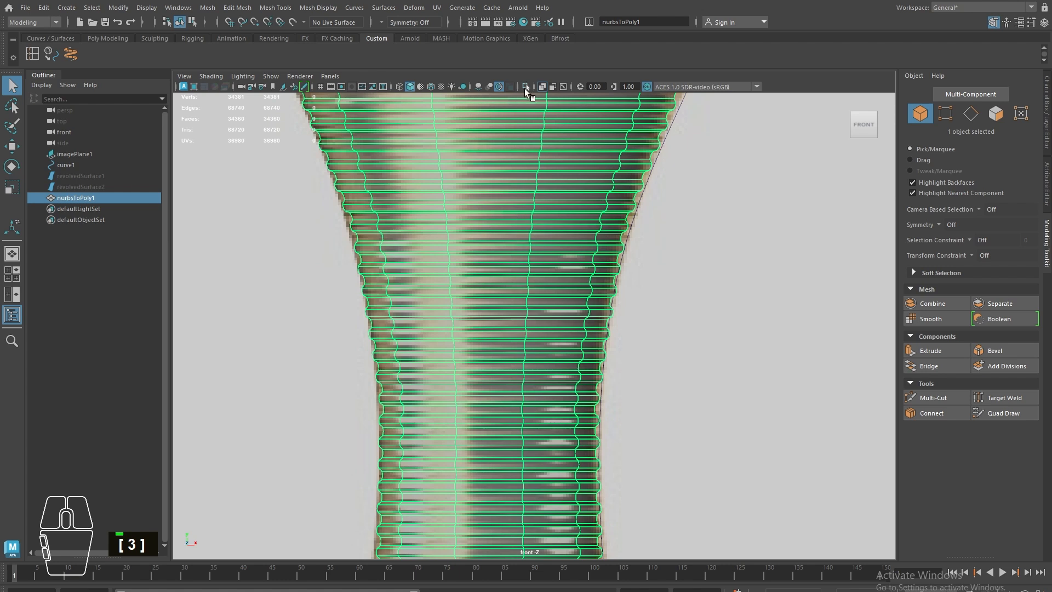
{"action": "scroll", "coordinate": [508, 179], "scroll_direction": "down", "scroll_amount": 4}
{"action": "left_click", "coordinate": [566, 173]}
{"action": "right_click_drag", "start_coordinate": [510, 438], "coordinate": [574, 457], "text": "alt"}
{"action": "middle_click_drag", "start_coordinate": [574, 458], "coordinate": [559, 335], "text": "alt"}
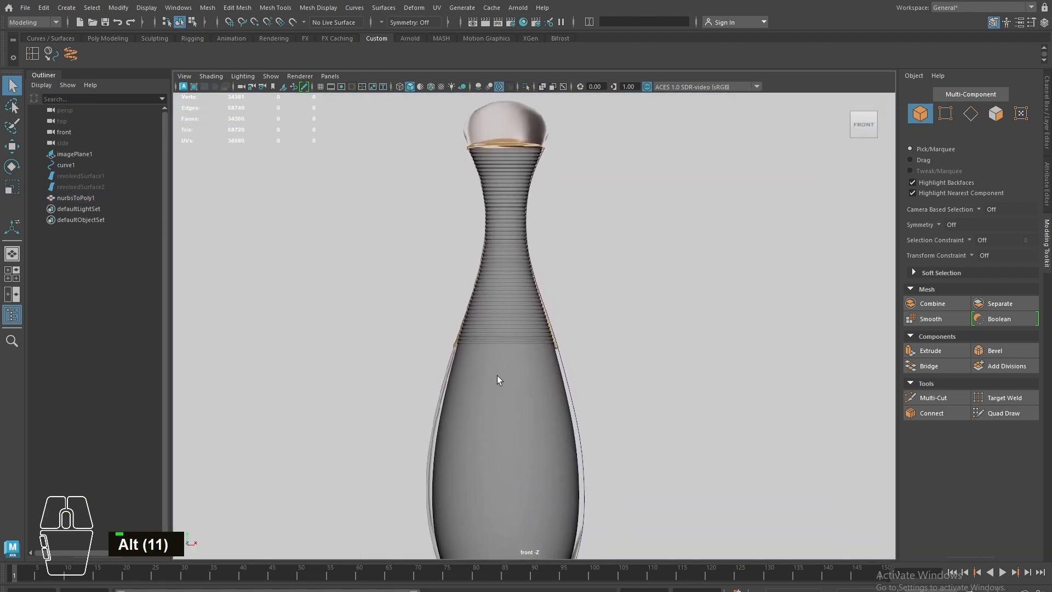
- Scale the bottle up slightly and raise it to Y 0.02 so its outline matches the reference in the front view
{"action": "left_click", "coordinate": [546, 416]}
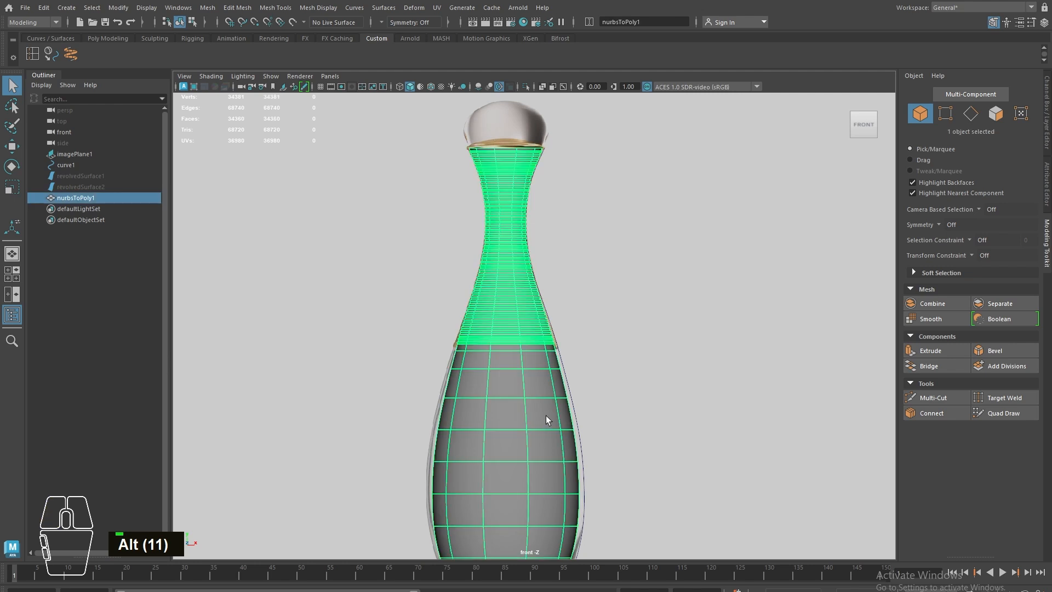
{"action": "key", "text": "r"}
{"action": "scroll", "coordinate": [515, 468], "scroll_direction": "down", "scroll_amount": 2}
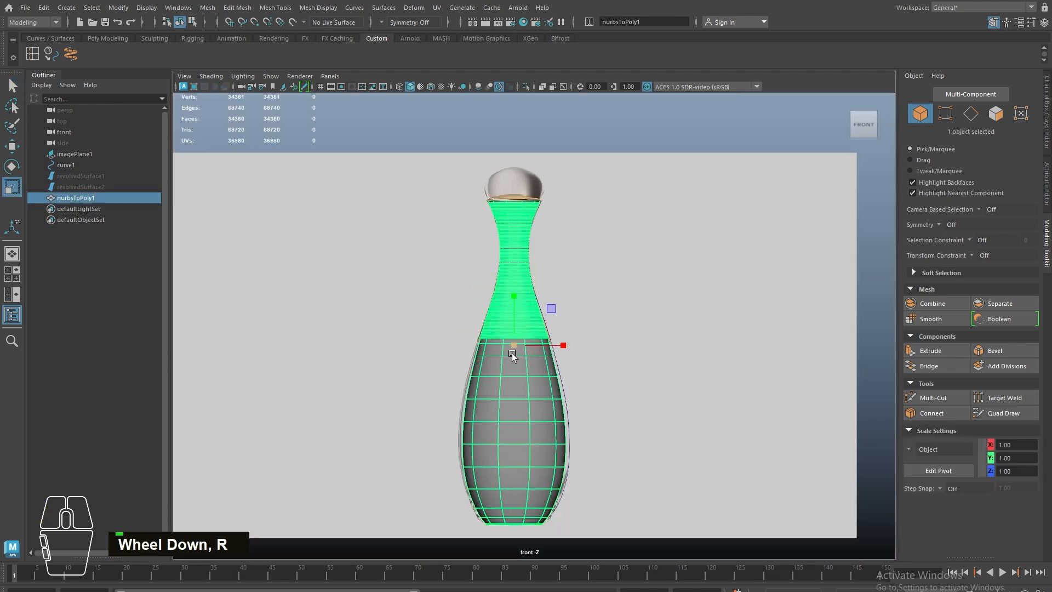
{"action": "left_click_drag", "start_coordinate": [509, 349], "coordinate": [514, 315]}
{"action": "key", "text": "w"}
{"action": "middle_click_drag", "start_coordinate": [514, 316], "coordinate": [510, 346], "text": "alt"}
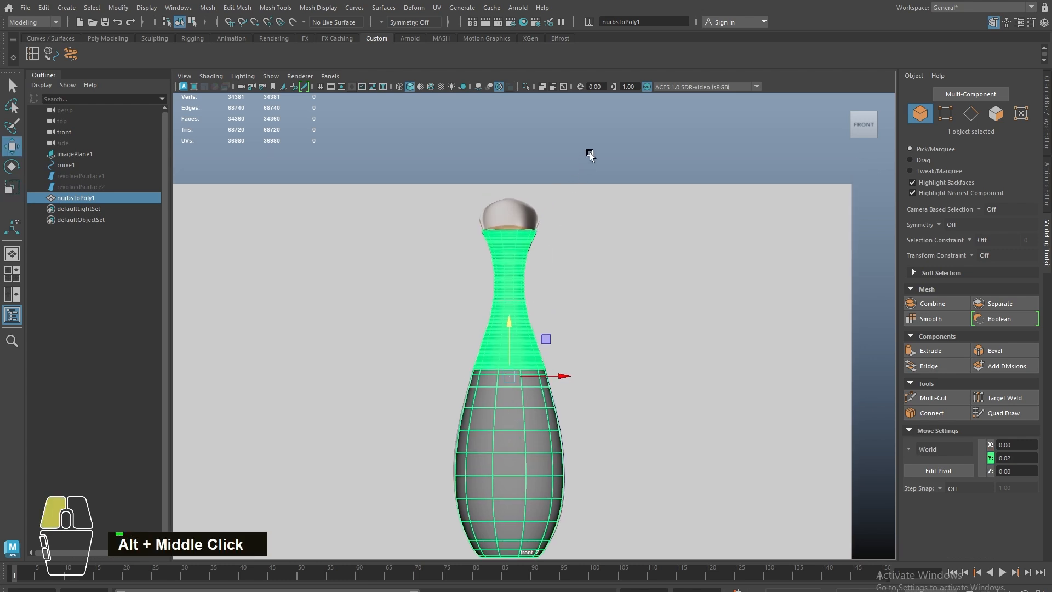
- Deselect the bottle and turn on X-ray shading in the perspective and front views
{"action": "left_click", "coordinate": [590, 155]}
{"action": "middle_click_drag", "start_coordinate": [525, 211], "coordinate": [528, 248], "text": "alt"}
{"action": "key", "text": "space"}
{"action": "mouse_move", "coordinate": [518, 328]}
{"action": "left_mouse_down"}
{"action": "mouse_move", "coordinate": [515, 270]}
{"action": "mouse_move", "coordinate": [503, 338]}
{"action": "left_mouse_up"}
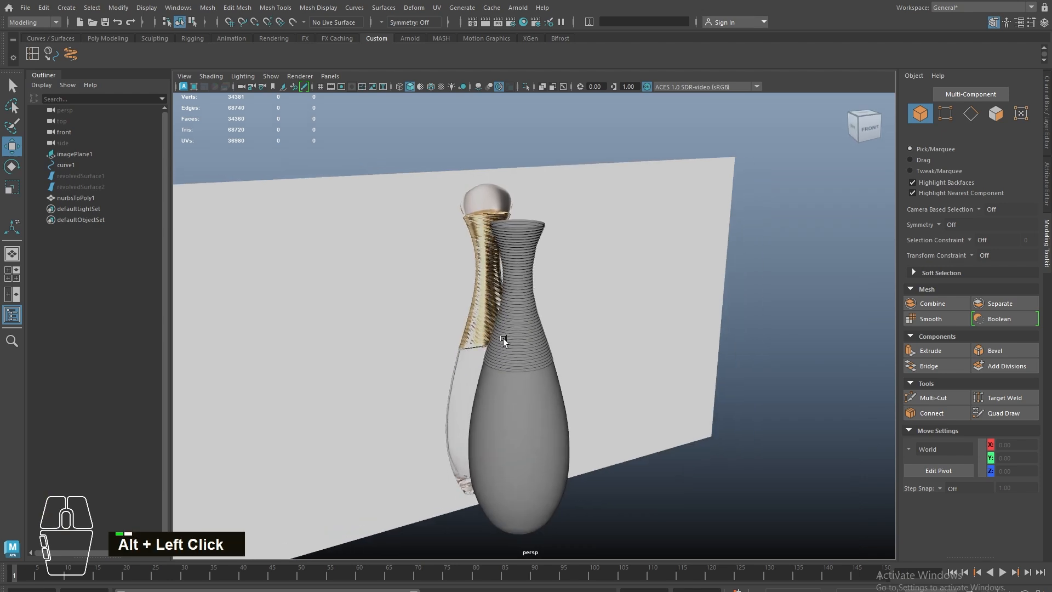
{"action": "middle_click_drag", "start_coordinate": [503, 337], "coordinate": [475, 188], "text": "alt"}
{"action": "left_click", "coordinate": [543, 88]}
{"action": "key", "text": "space"}
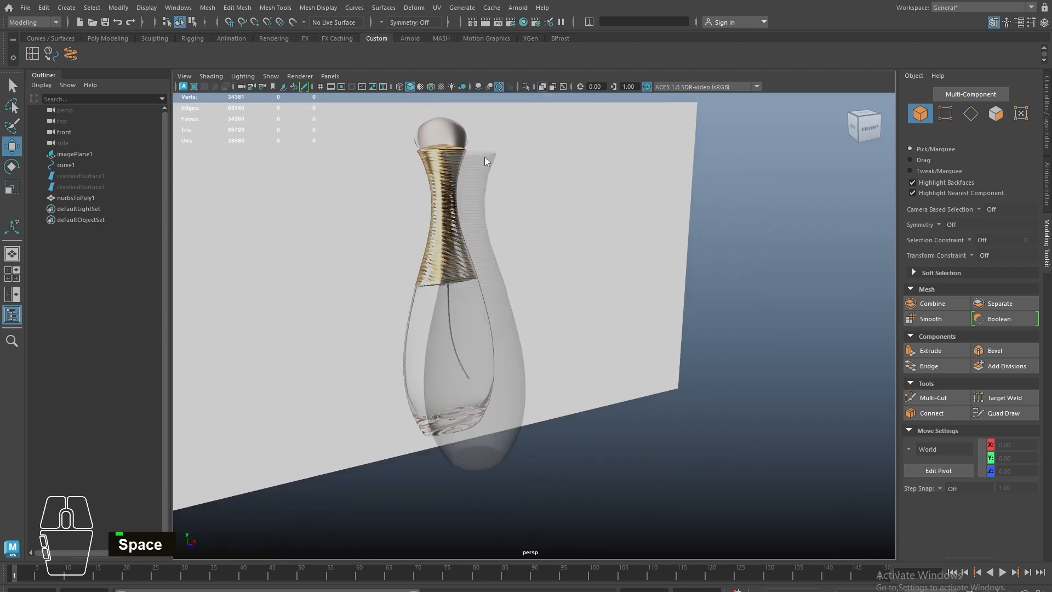
{"action": "left_click_drag", "start_coordinate": [484, 159], "coordinate": [489, 193]}
{"action": "middle_click_drag", "start_coordinate": [522, 440], "coordinate": [489, 327], "text": "alt"}
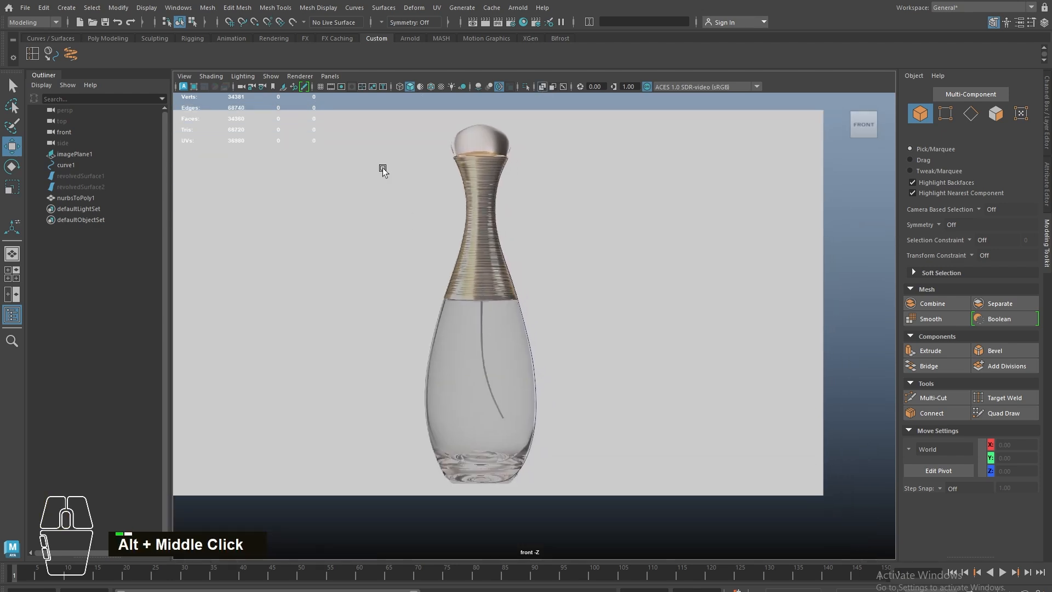
- Turn on wireframe over shading and display the bottle unsmoothed in face mode at the collar's lower border
{"action": "left_click", "coordinate": [431, 86]}
{"action": "right_click_drag", "start_coordinate": [482, 326], "coordinate": [492, 338], "text": "alt"}
{"action": "middle_click_drag", "start_coordinate": [492, 338], "coordinate": [548, 420], "text": "alt"}
{"action": "right_click_drag", "start_coordinate": [548, 419], "coordinate": [726, 442], "text": "alt"}
{"action": "left_click", "coordinate": [511, 389]}
{"action": "right_click_drag", "start_coordinate": [461, 371], "coordinate": [459, 362]}
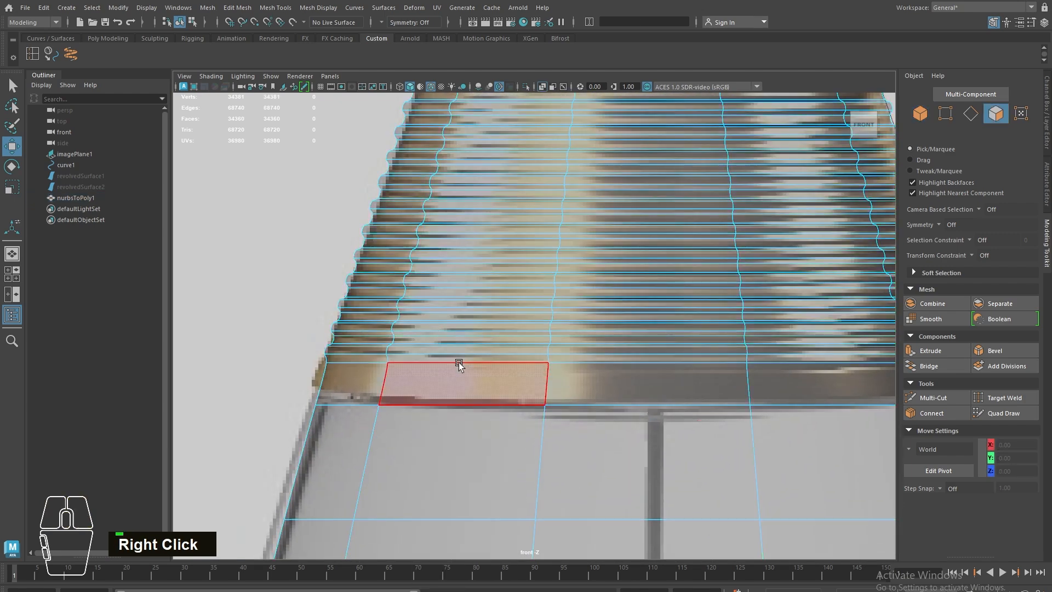
{"action": "left_click", "coordinate": [459, 363]}
{"action": "key", "text": "1"}
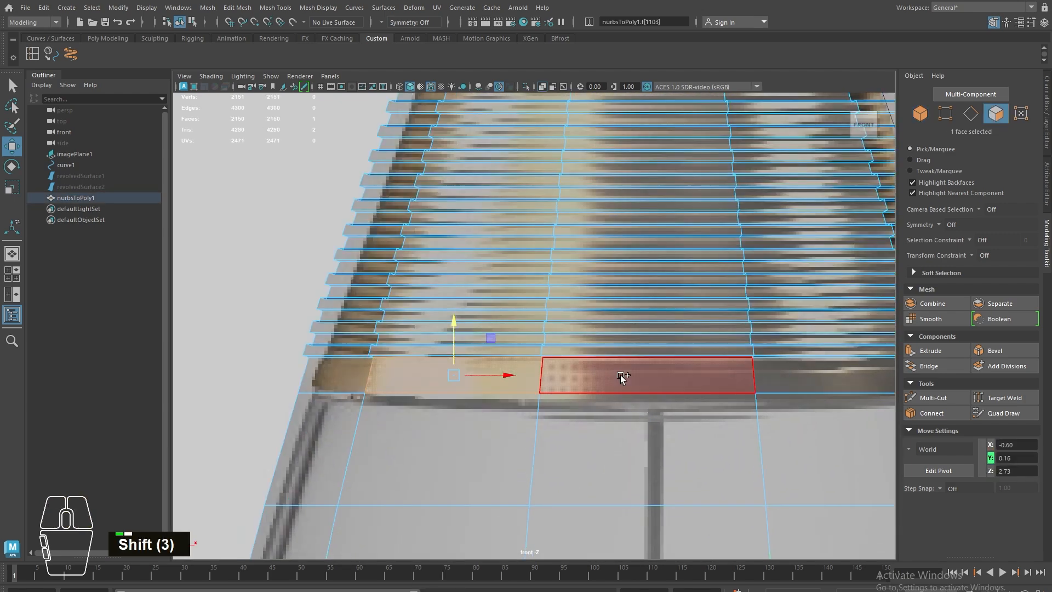
{"action": "middle_click_drag", "start_coordinate": [681, 453], "coordinate": [645, 451], "text": "alt"}
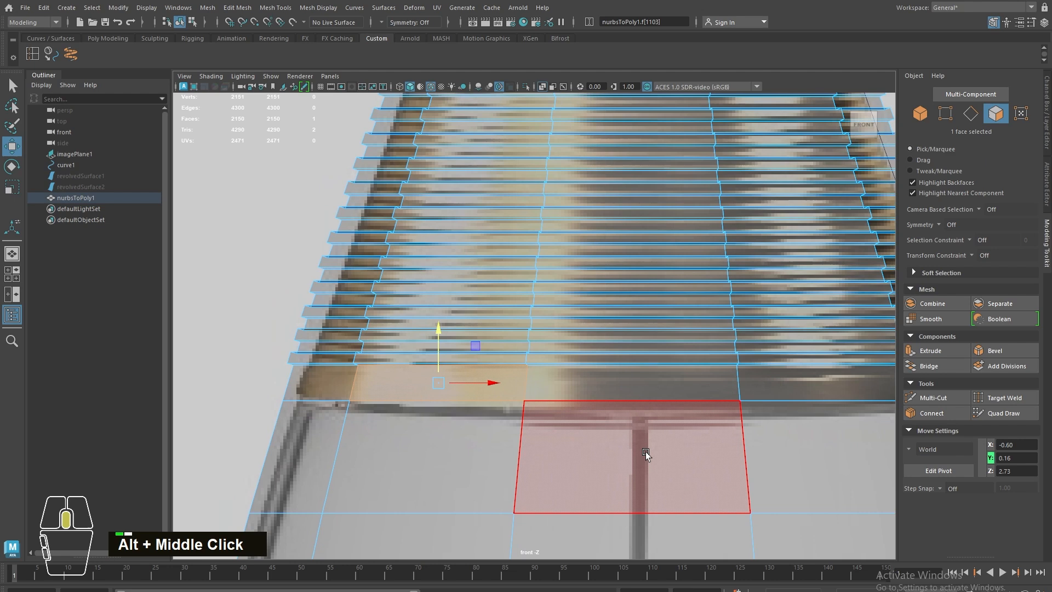
- Insert two edge loops with Multi-Cut, one just below the lowest rib and one just below the collar's existing border loop
{"action": "left_click", "coordinate": [929, 399]}
{"action": "key", "text": "ctrl"}
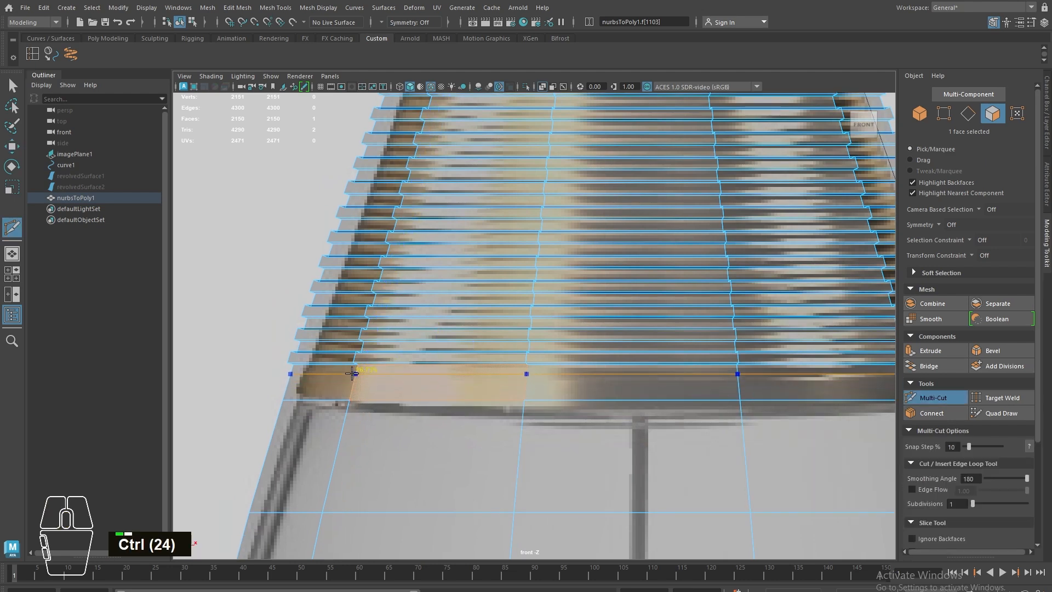
{"action": "left_click", "coordinate": [353, 372], "text": "ctrl"}
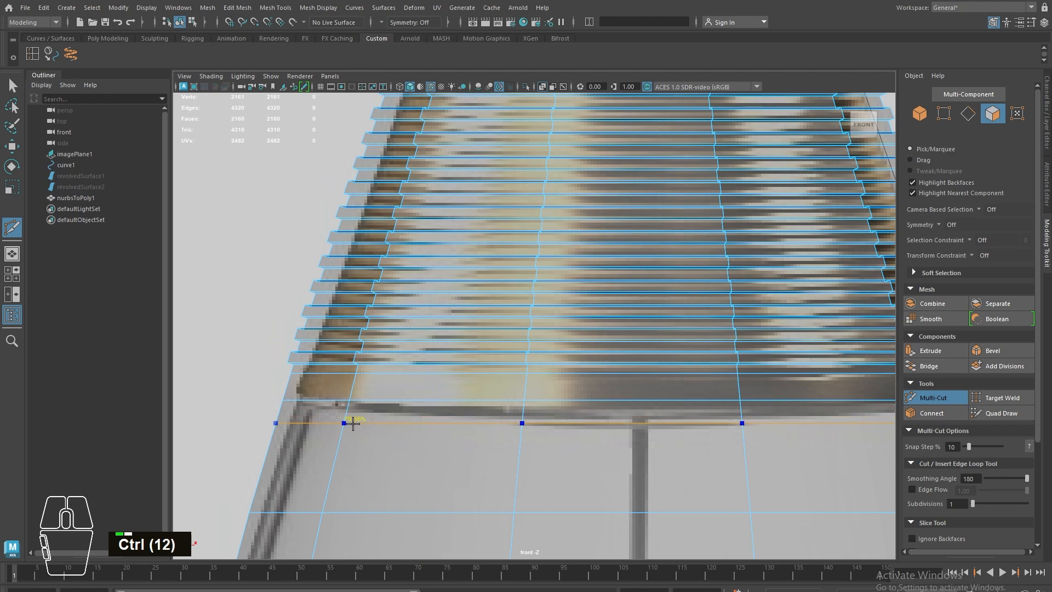
{"action": "left_click", "coordinate": [348, 419], "text": "ctrl"}
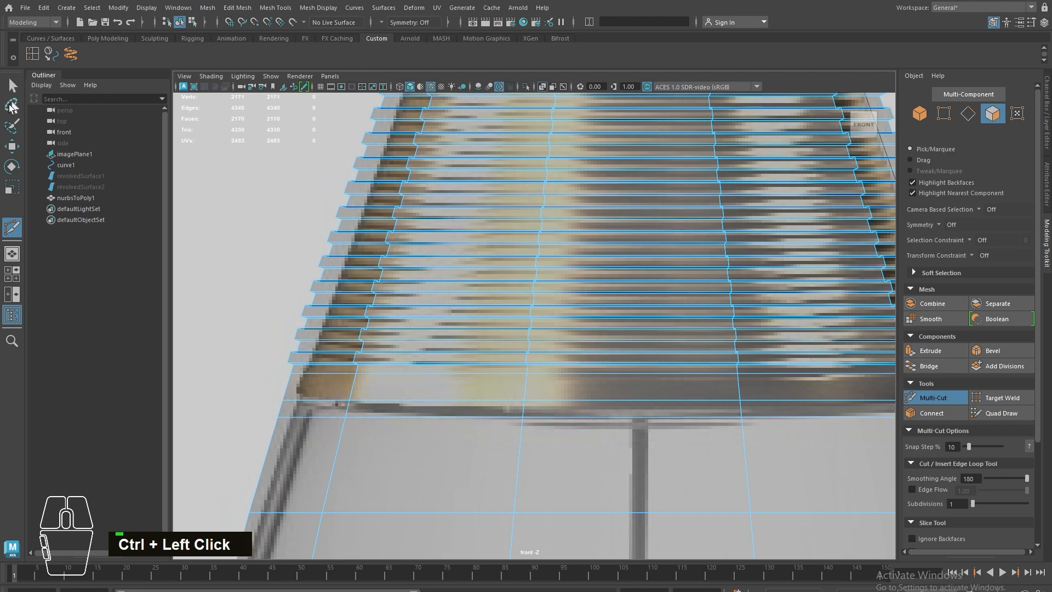
- Delete the original border edge loop between the two newly inserted loops
{"action": "key", "text": "q"}
{"action": "right_click_drag", "start_coordinate": [337, 399], "coordinate": [338, 219]}
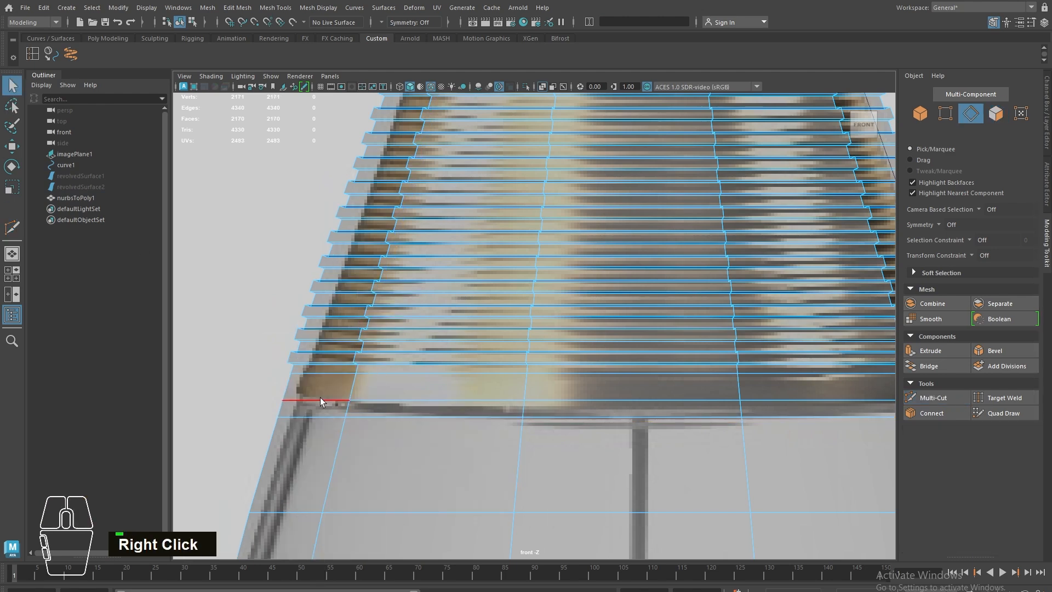
{"action": "double_click", "coordinate": [320, 397]}
{"action": "right_click_drag", "start_coordinate": [550, 397], "coordinate": [329, 445], "text": "shift"}
- Select the full face ring of the collar's lower border band and turn off X-ray in the perspective view
{"action": "right_click_drag", "start_coordinate": [328, 310], "coordinate": [329, 401]}
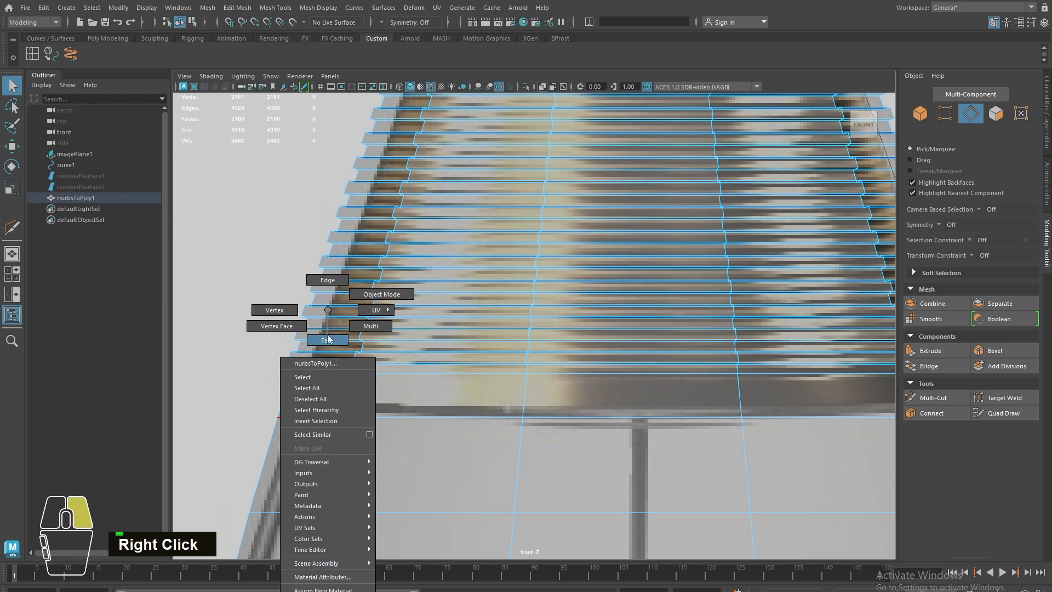
{"action": "right_click_drag", "start_coordinate": [328, 340], "coordinate": [327, 339]}
{"action": "double_click", "coordinate": [370, 403], "text": "shift"}
{"action": "key", "text": "space"}
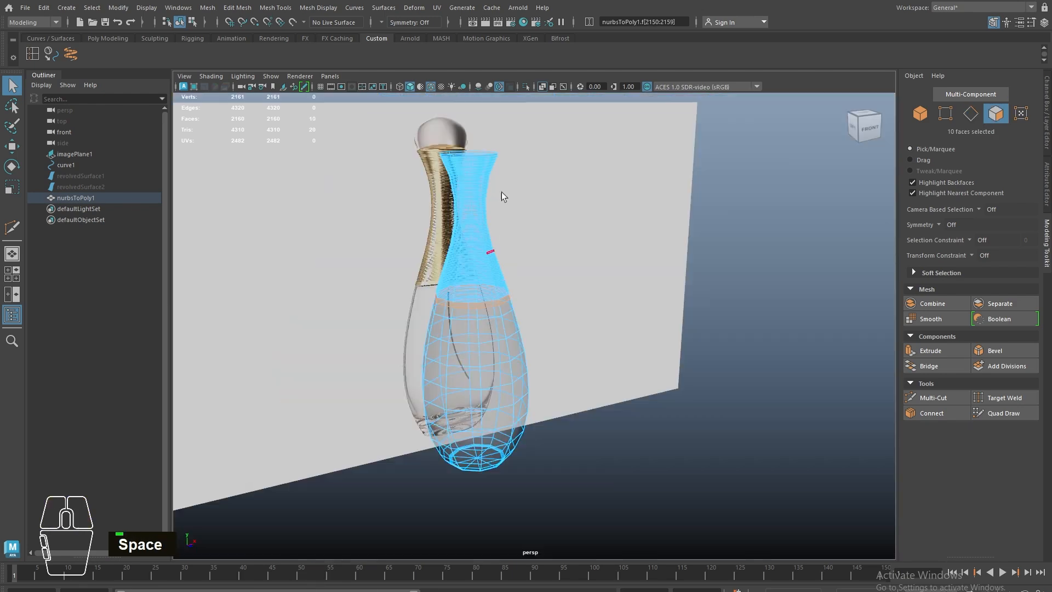
{"action": "left_click", "coordinate": [545, 86]}
{"action": "right_click_drag", "start_coordinate": [548, 384], "coordinate": [632, 425], "text": "alt"}
{"action": "left_click_drag", "start_coordinate": [632, 426], "coordinate": [454, 377], "text": "alt"}
- Extrude the collar's lower border face ring with a thickness of -0.04
{"action": "right_click_drag", "start_coordinate": [554, 314], "coordinate": [555, 344], "text": "shift"}
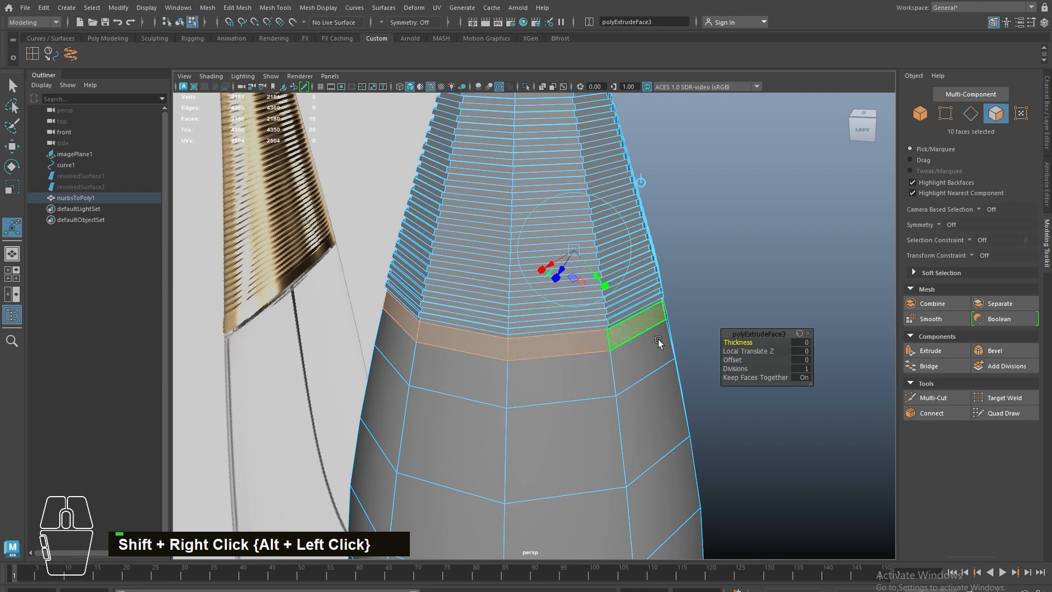
{"action": "left_click_drag", "start_coordinate": [730, 344], "coordinate": [714, 335]}
{"action": "left_click_drag", "start_coordinate": [472, 346], "coordinate": [406, 343], "text": "alt"}
{"action": "right_click_drag", "start_coordinate": [407, 343], "coordinate": [460, 394], "text": "alt"}
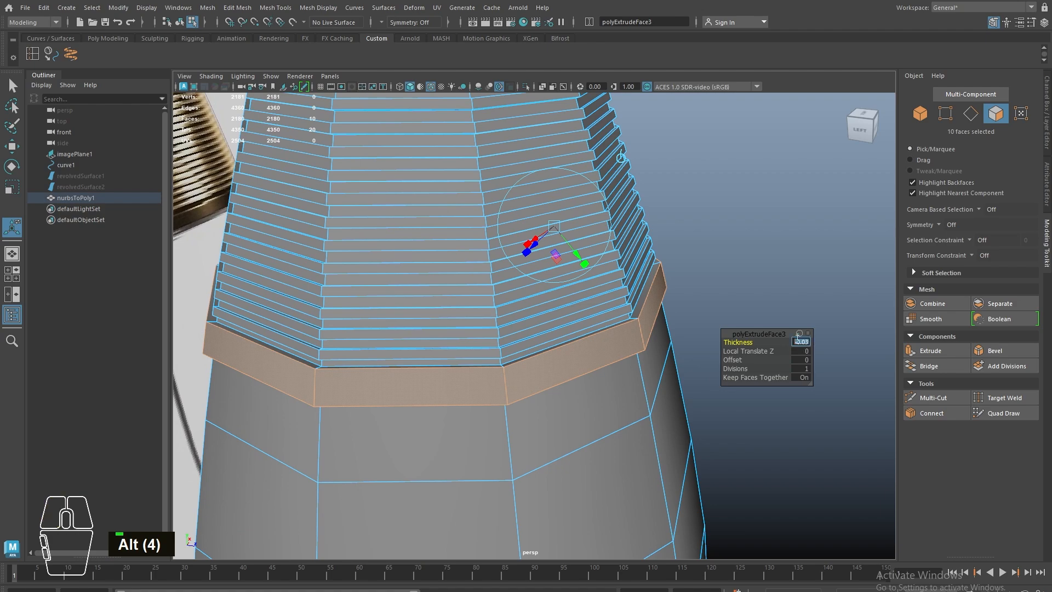
{"action": "type", "text": ".04"}
{"action": "key", "text": "Return"}
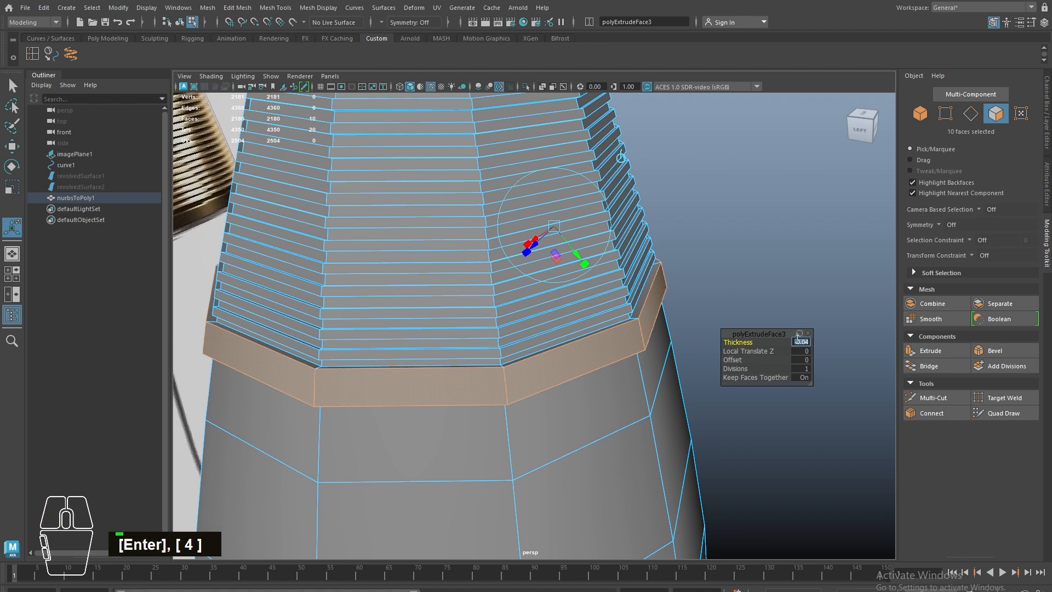
- Inspect the extruded border band around the bottle, return the mesh to object mode and deselect it
{"action": "scroll", "coordinate": [321, 340], "scroll_direction": "down", "scroll_amount": 4}
{"action": "scroll", "coordinate": [342, 303], "scroll_direction": "down", "scroll_amount": 4}
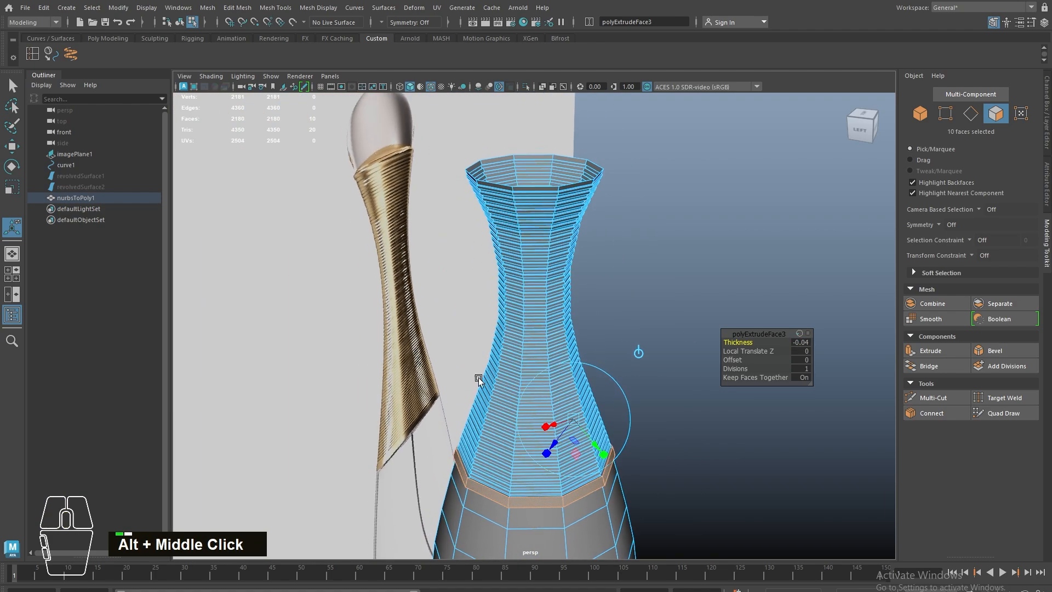
{"action": "left_click_drag", "start_coordinate": [478, 377], "coordinate": [481, 436], "text": "alt"}
{"action": "middle_click_drag", "start_coordinate": [481, 437], "coordinate": [535, 426], "text": "alt"}
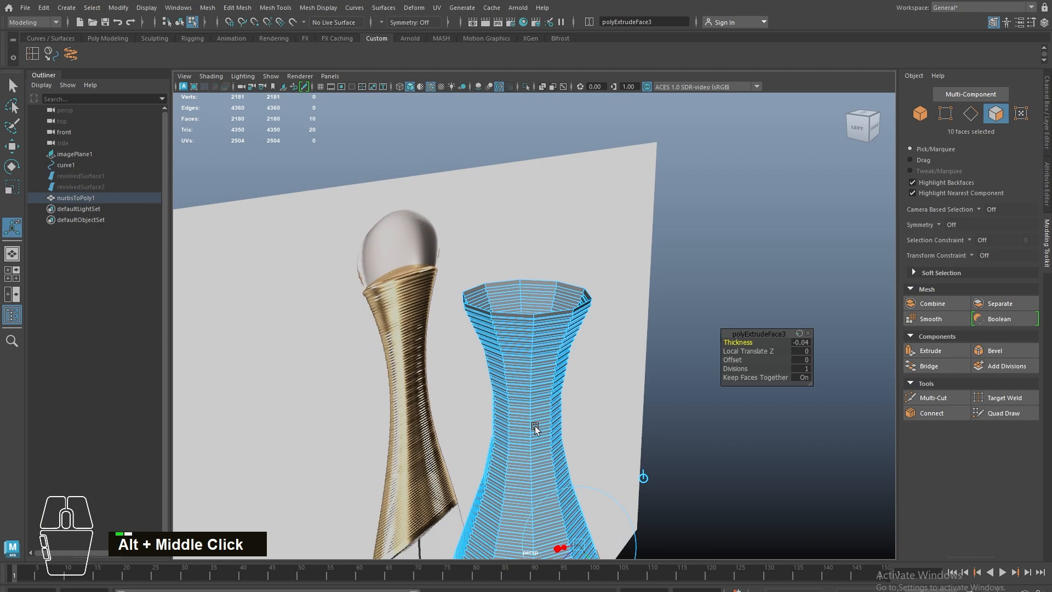
{"action": "left_click_drag", "start_coordinate": [535, 426], "coordinate": [534, 429], "text": "alt"}
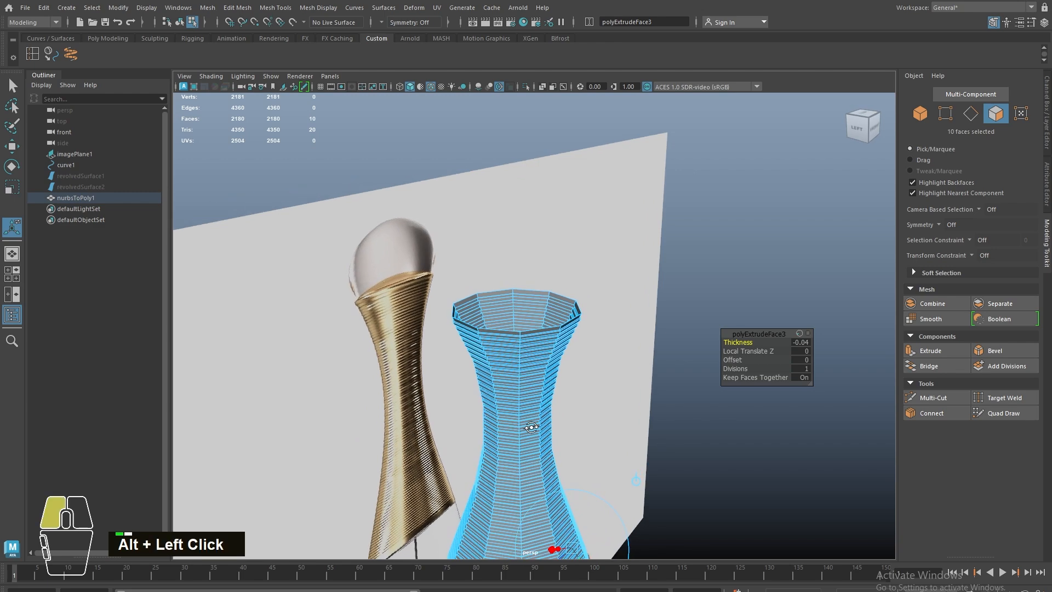
{"action": "right_click_drag", "start_coordinate": [533, 430], "coordinate": [393, 357], "text": "alt"}
{"action": "middle_click_drag", "start_coordinate": [393, 357], "coordinate": [544, 338], "text": "alt"}
{"action": "scroll", "coordinate": [544, 338], "scroll_direction": "down", "scroll_amount": 2}
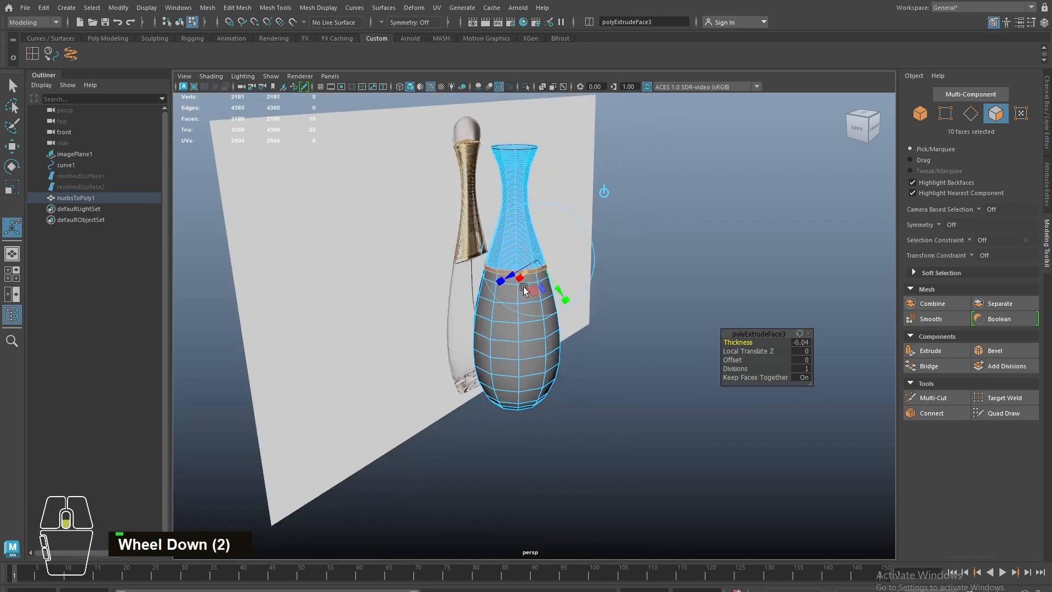
{"action": "right_click_drag", "start_coordinate": [544, 338], "coordinate": [570, 312]}
{"action": "left_click", "coordinate": [730, 192]}
- Hide the wireframe overlay and preview the whole bottle smoothed from several angles
{"action": "left_click_drag", "start_coordinate": [730, 192], "coordinate": [457, 260], "text": "alt"}
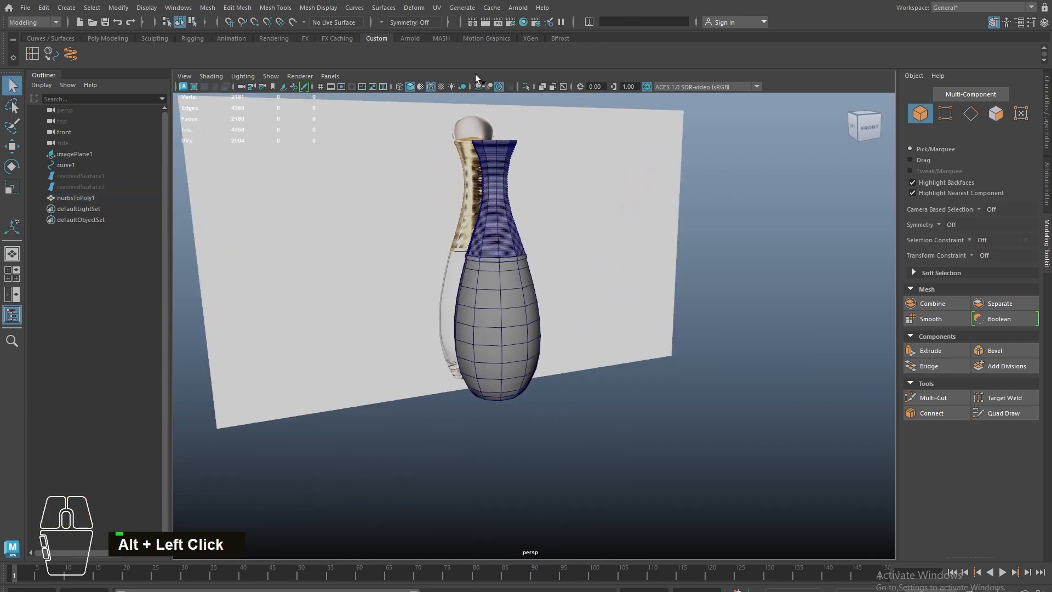
{"action": "left_click_drag", "start_coordinate": [479, 204], "coordinate": [486, 311], "text": "alt"}
{"action": "left_click", "coordinate": [486, 311]}
{"action": "key", "text": "3"}
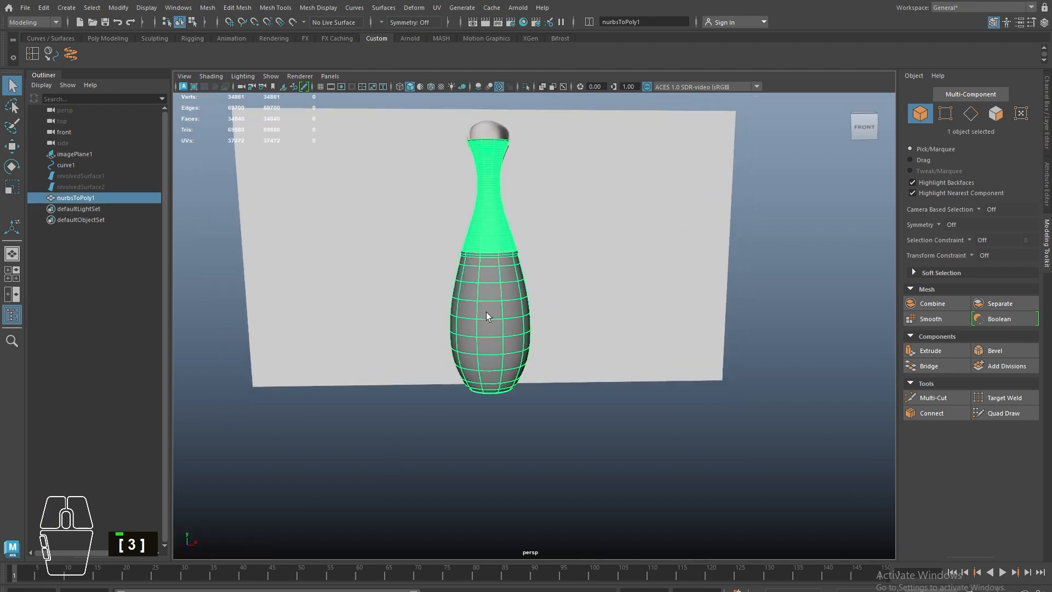
{"action": "left_click", "coordinate": [576, 475]}
{"action": "left_click_drag", "start_coordinate": [576, 475], "coordinate": [522, 394], "text": "alt"}
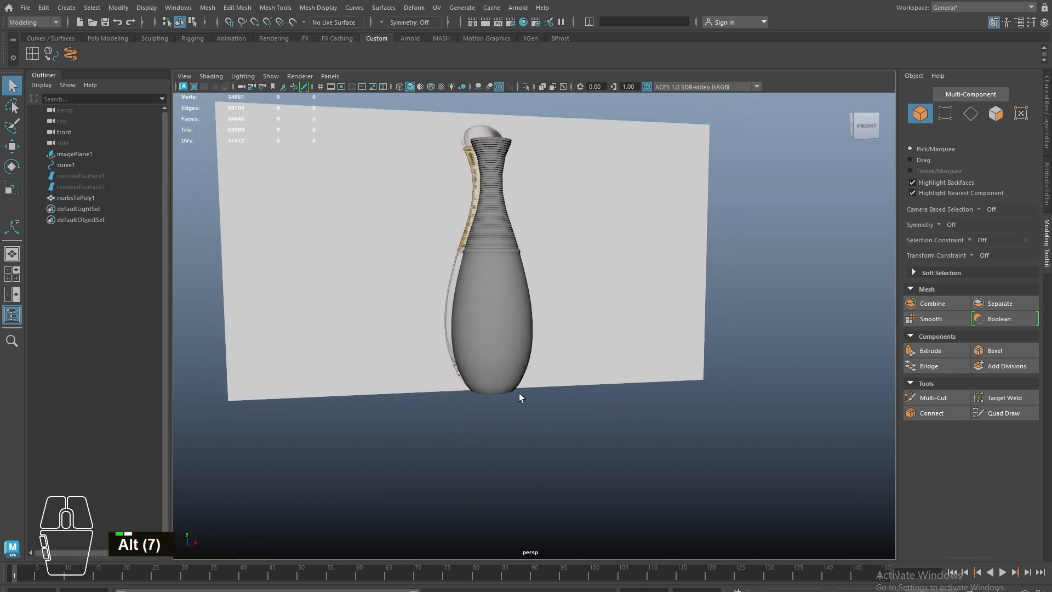
- Select the full edge loop around the neck's top opening and extrude it inward by scaling
{"action": "middle_click_drag", "start_coordinate": [522, 395], "coordinate": [522, 413], "text": "alt"}
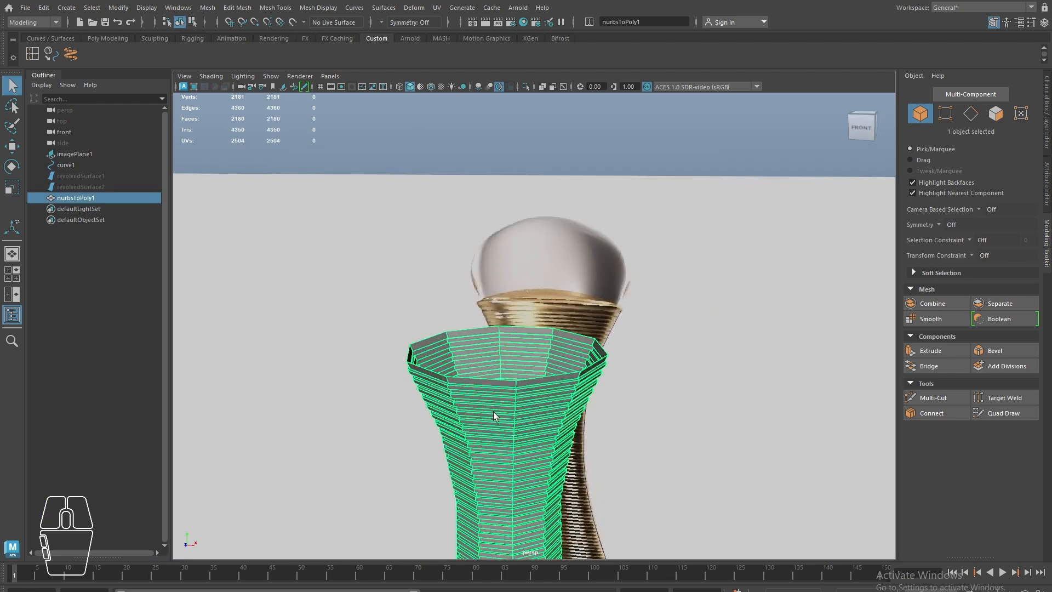
{"action": "right_click_drag", "start_coordinate": [493, 412], "coordinate": [489, 276]}
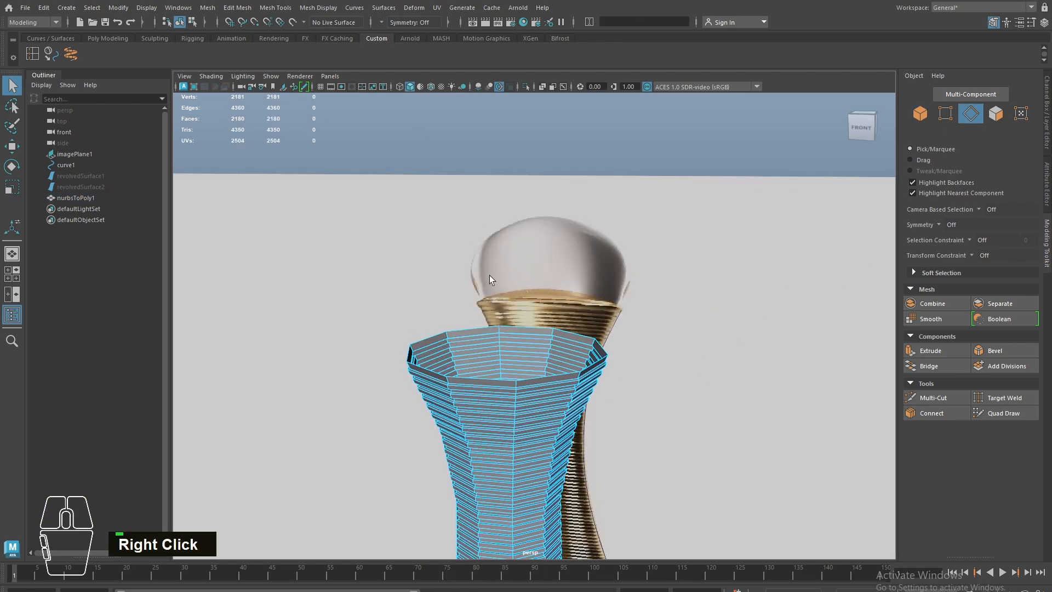
{"action": "double_click", "coordinate": [484, 377]}
{"action": "key", "text": "r"}
{"action": "left_click_drag", "start_coordinate": [485, 379], "coordinate": [476, 374], "text": "alt"}
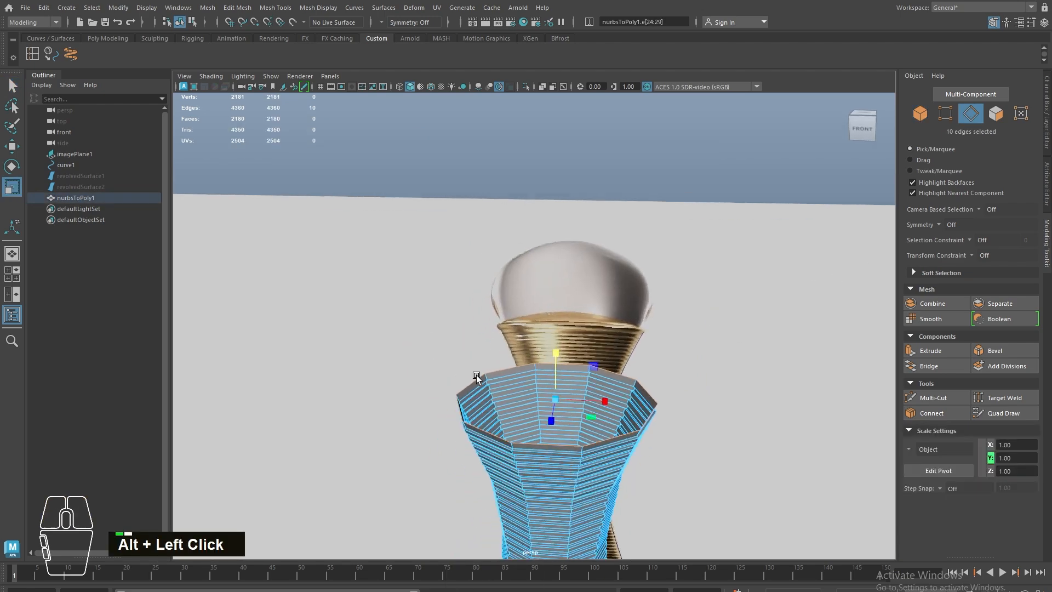
{"action": "right_click_drag", "start_coordinate": [476, 375], "coordinate": [559, 408], "text": "alt"}
{"action": "left_click_drag", "start_coordinate": [608, 351], "coordinate": [592, 305], "text": "shift"}
- Raise the extruded rim edges above the collar in the front view, with X-ray on for comparison against the reference cap
{"action": "key", "text": "w"}
{"action": "key", "text": "space"}
{"action": "left_click", "coordinate": [539, 84]}
{"action": "middle_click_drag", "start_coordinate": [607, 138], "coordinate": [531, 547], "text": "alt"}
{"action": "right_click_drag", "start_coordinate": [531, 546], "coordinate": [572, 287], "text": "alt"}
{"action": "middle_click_drag", "start_coordinate": [572, 286], "coordinate": [580, 383], "text": "alt"}
{"action": "mouse_move", "coordinate": [580, 383]}
{"action": "right_mouse_down", "text": "alt"}
{"action": "mouse_move", "coordinate": [612, 347]}
{"action": "mouse_move", "coordinate": [805, 418]}
{"action": "right_mouse_up", "text": "alt"}
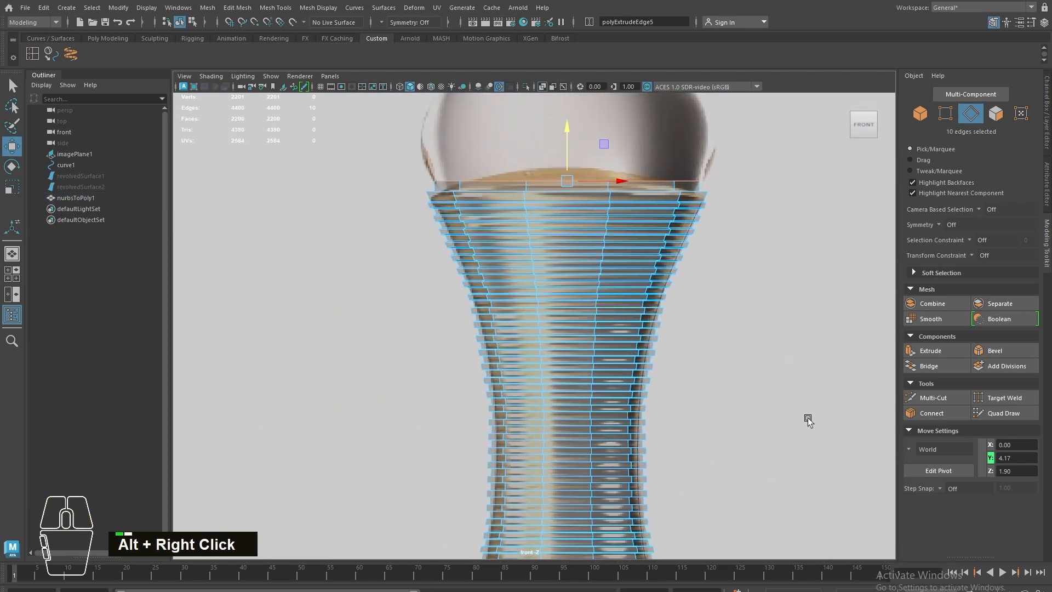
{"action": "middle_click_drag", "start_coordinate": [478, 296], "coordinate": [566, 423], "text": "alt"}
{"action": "scroll", "coordinate": [571, 333], "scroll_direction": "up", "scroll_amount": 2, "text": "alt"}
{"action": "mouse_move", "coordinate": [574, 303]}
{"action": "left_mouse_down"}
{"action": "mouse_move", "coordinate": [578, 324]}
{"action": "mouse_move", "coordinate": [571, 268]}
{"action": "mouse_move", "coordinate": [585, 294]}
{"action": "left_mouse_up"}
- Extrude another ring upward and scale and position the two lowest cap rings to match the reference cap's base
{"action": "key", "text": "r"}
{"action": "key", "text": "w"}
{"action": "key", "text": "r"}
{"action": "key", "text": "w"}
{"action": "left_click_drag", "start_coordinate": [575, 256], "coordinate": [576, 267]}
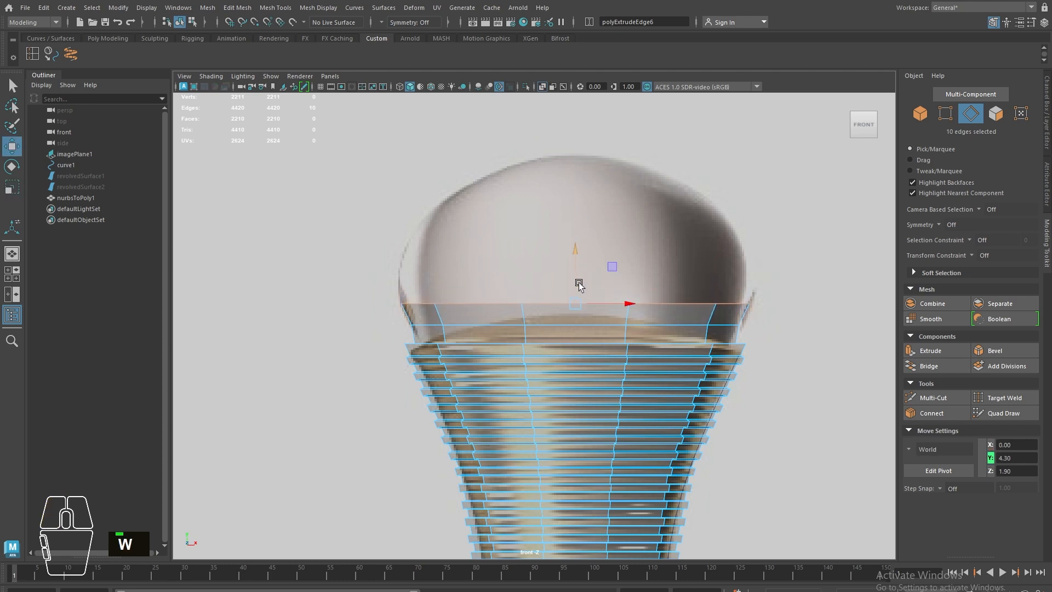
{"action": "key", "text": "r"}
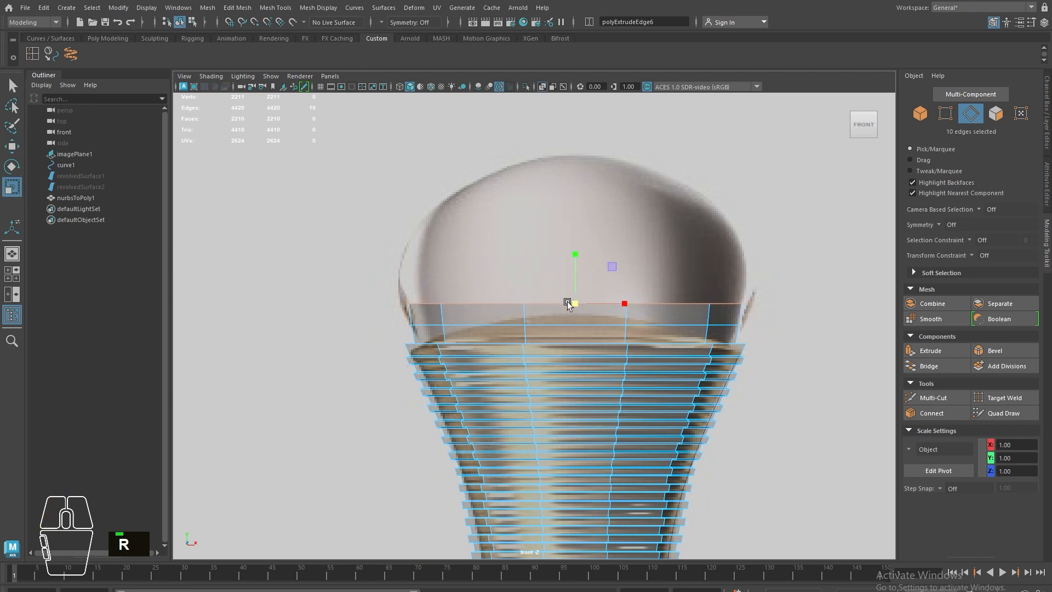
{"action": "double_click", "coordinate": [498, 327]}
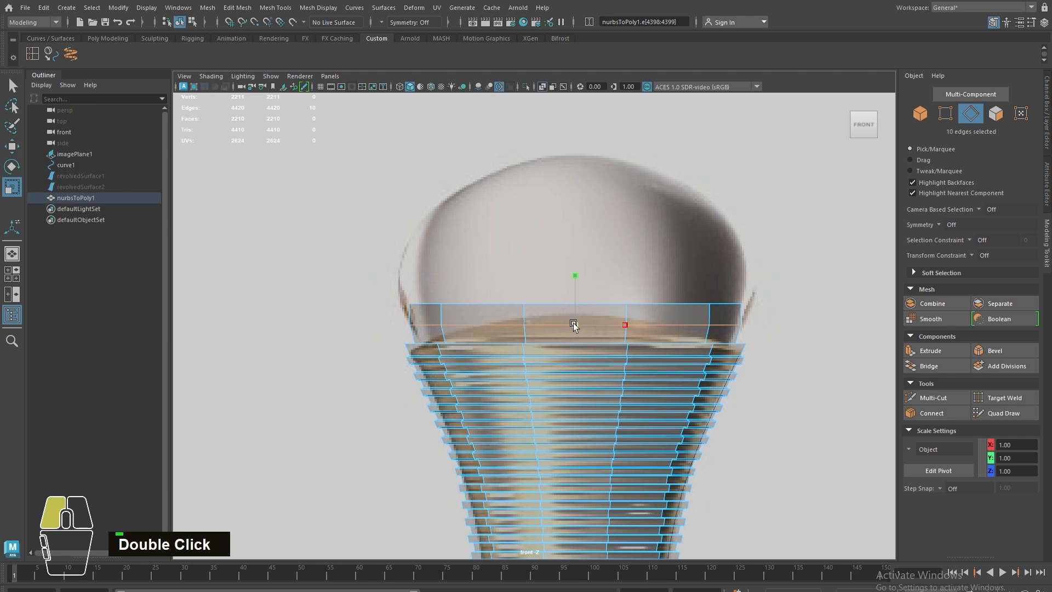
{"action": "double_click", "coordinate": [485, 305]}
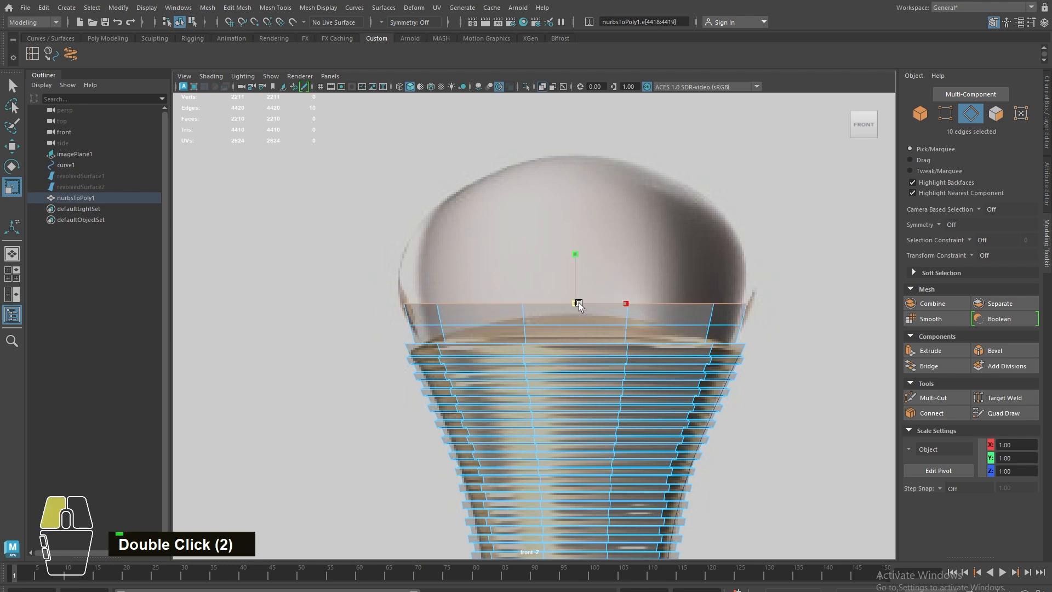
{"action": "key", "text": "w"}
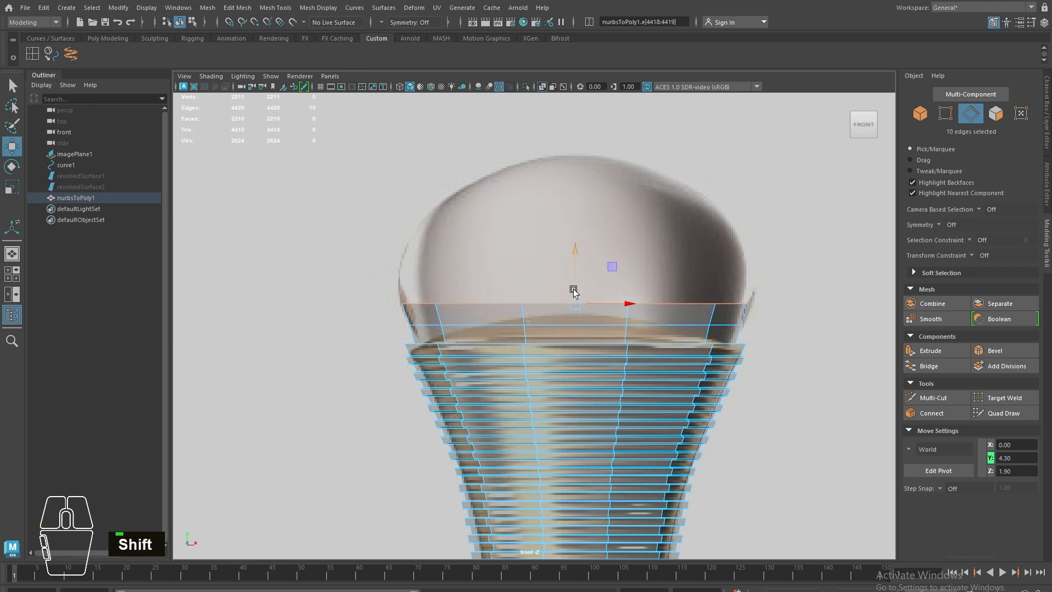
- Extrude two more rings upward from the cap's base and scale them to follow the widest part of the reference cap
{"action": "left_click_drag", "start_coordinate": [573, 290], "coordinate": [561, 230], "text": "shift"}
{"action": "key", "text": "r"}
{"action": "key", "text": "w"}
{"action": "key", "text": "shift+r"}
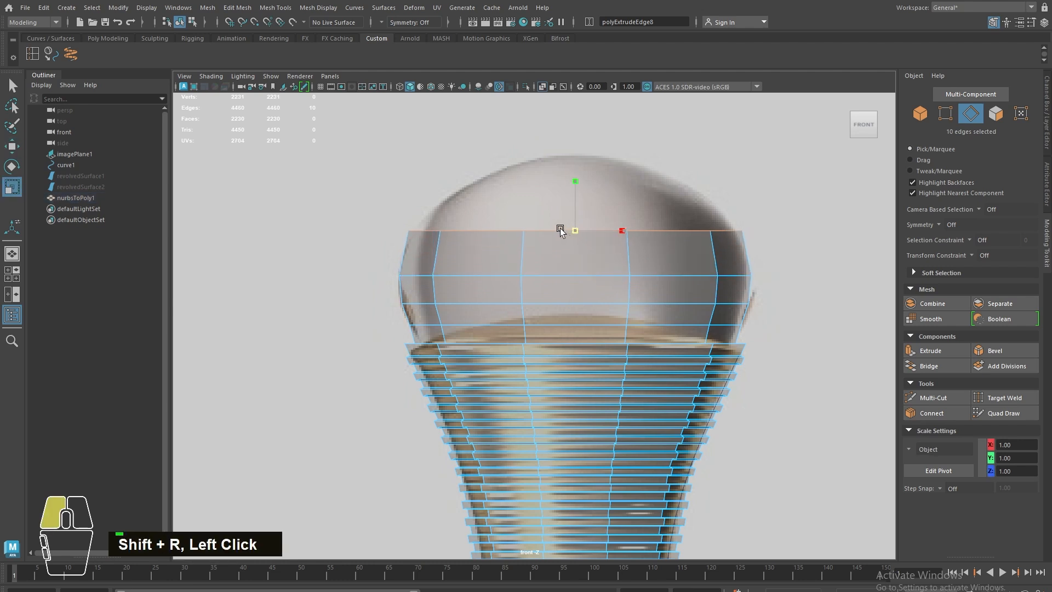
{"action": "key", "text": "w"}
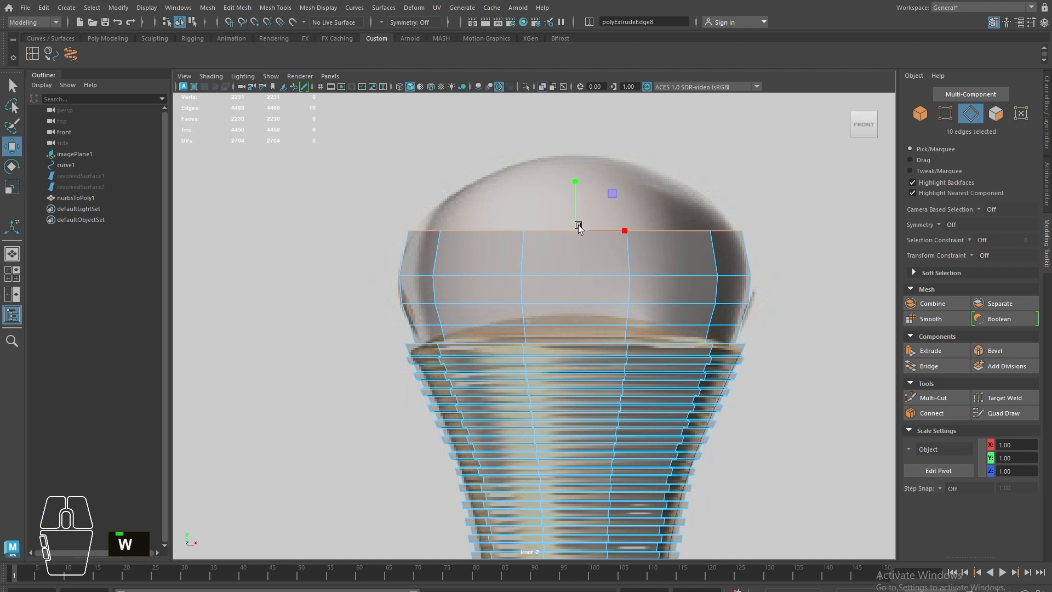
- Extrude two further rings up to the reference cap's top, scale the lower one inward, and undo the last ring scaling
{"action": "left_click_drag", "start_coordinate": [575, 226], "coordinate": [485, 143], "text": "shift"}
{"action": "key", "text": "r"}
{"action": "key", "text": "w"}
{"action": "key", "text": "r"}
{"action": "key", "text": "ctrl+z"}
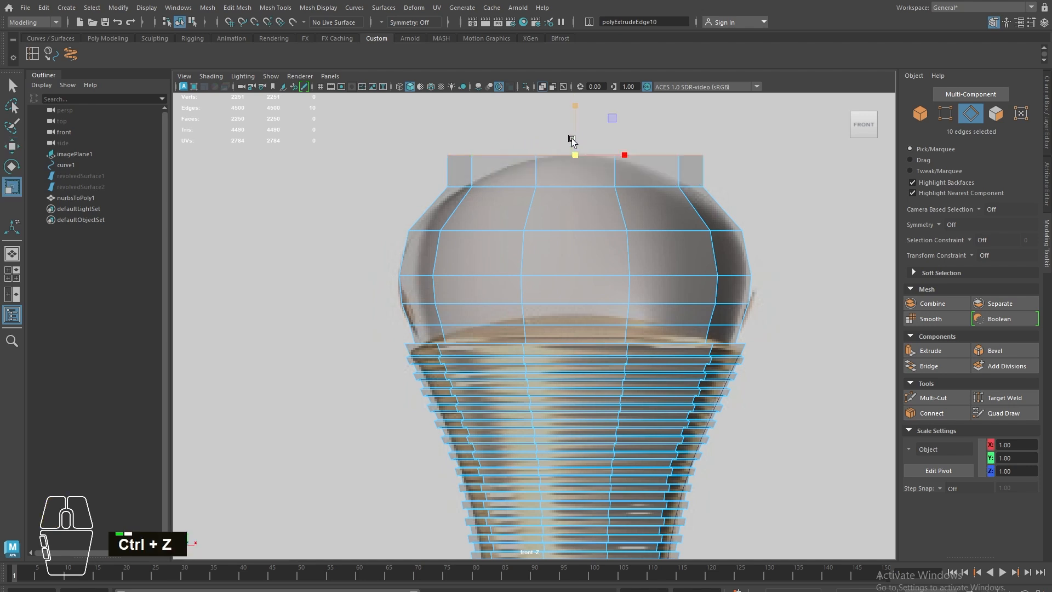
- Lower the topmost ring onto the dome's outline, extrude one more ring and scale it into a small top opening
{"action": "key", "text": "w"}
{"action": "left_click_drag", "start_coordinate": [570, 133], "coordinate": [544, 198]}
{"action": "key", "text": "r"}
{"action": "key", "text": "w"}
{"action": "key", "text": "r"}
{"action": "key", "text": "space"}
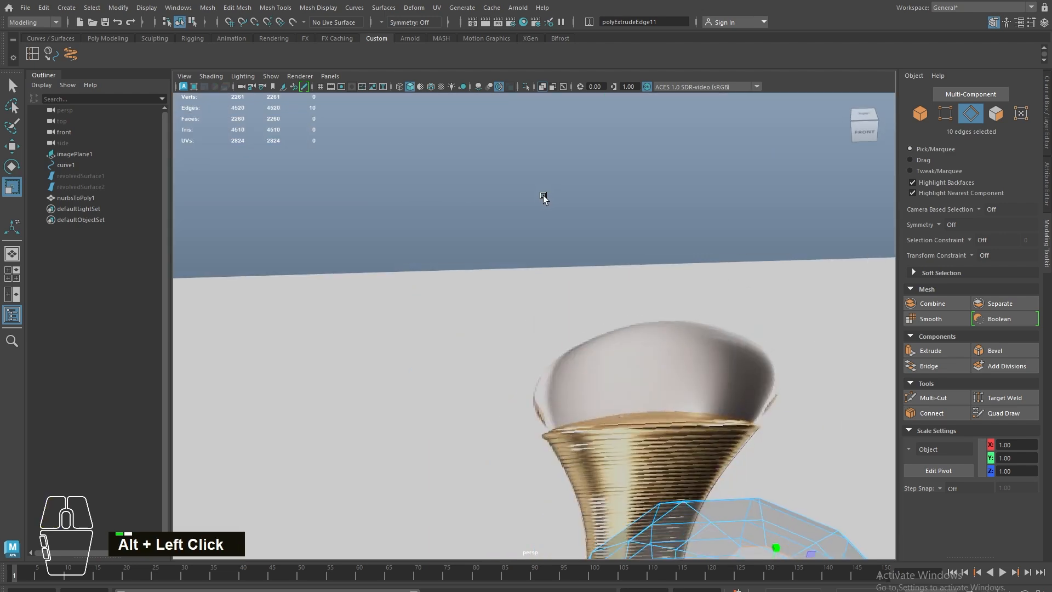
- Close the cap's small top opening by extruding its edge loop and merging it to the center
{"action": "key", "text": "f"}
{"action": "scroll", "coordinate": [542, 166], "scroll_direction": "down", "scroll_amount": 2}
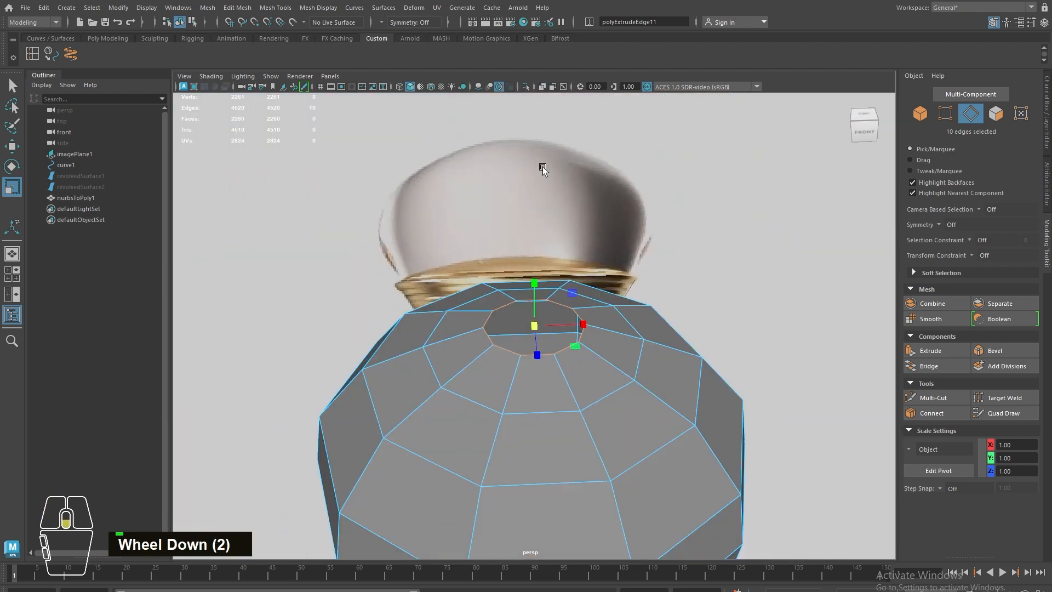
{"action": "left_click", "coordinate": [542, 316], "text": "shift"}
{"action": "right_click_drag", "start_coordinate": [541, 316], "coordinate": [564, 318], "text": "shift"}
- Apply Edit Edge Flow to the cap's loops from the widest one upward, in the front view with X-ray on
{"action": "key", "text": "space"}
{"action": "left_click_drag", "start_coordinate": [563, 318], "coordinate": [564, 357]}
{"action": "middle_click_drag", "start_coordinate": [558, 305], "coordinate": [553, 340], "text": "alt"}
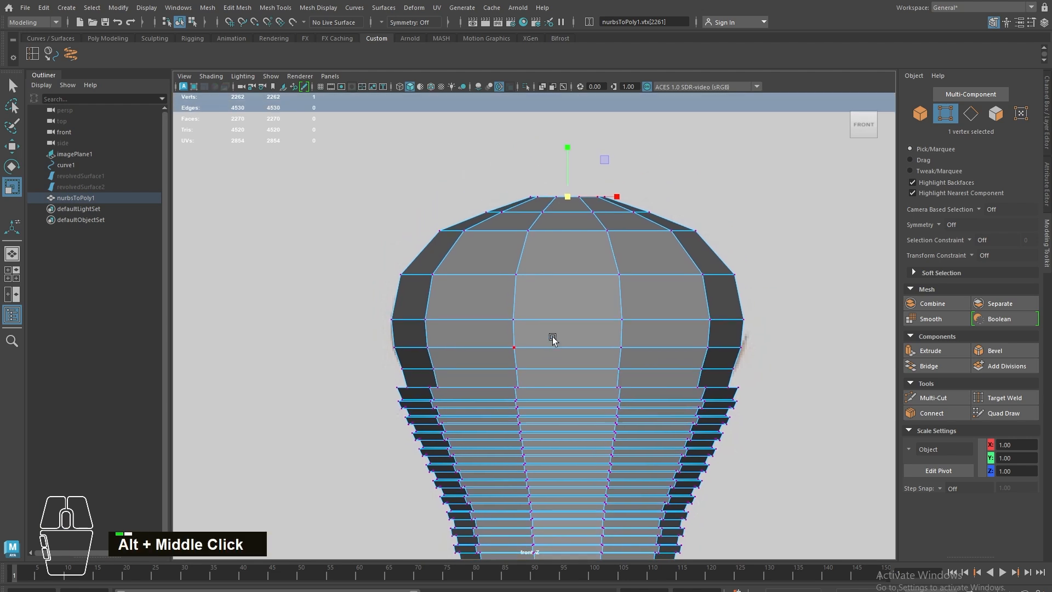
{"action": "left_click", "coordinate": [542, 87]}
{"action": "mouse_move", "coordinate": [464, 258]}
{"action": "right_mouse_down", "text": "alt"}
{"action": "mouse_move", "coordinate": [478, 261]}
{"action": "mouse_move", "coordinate": [486, 241]}
{"action": "right_mouse_up", "text": "alt"}
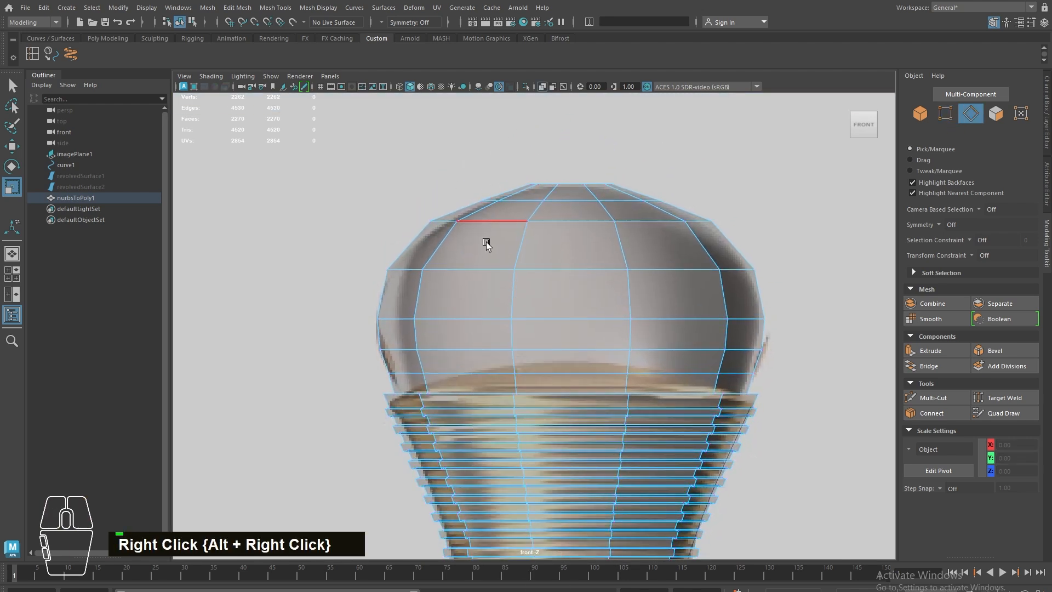
{"action": "double_click", "coordinate": [470, 317]}
{"action": "right_click_drag", "start_coordinate": [547, 258], "coordinate": [550, 274], "text": "shift"}
{"action": "right_click_drag", "start_coordinate": [555, 349], "coordinate": [555, 344], "text": "shift"}
{"action": "double_click", "coordinate": [476, 269]}
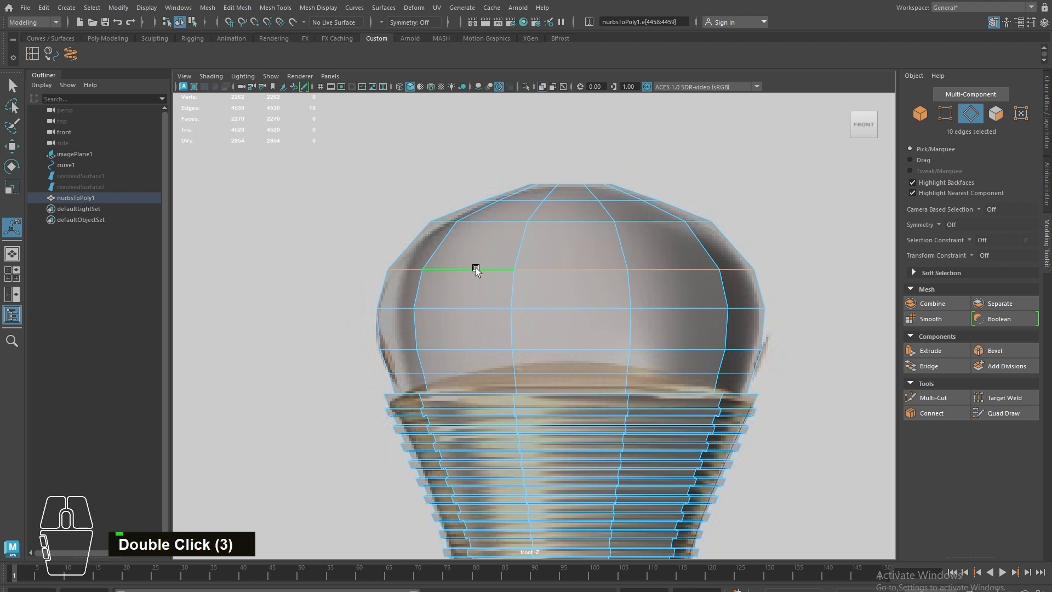
{"action": "key", "text": "g"}
{"action": "double_click", "coordinate": [491, 223]}
{"action": "key", "text": "g"}
{"action": "double_click", "coordinate": [515, 206]}
{"action": "key", "text": "g"}
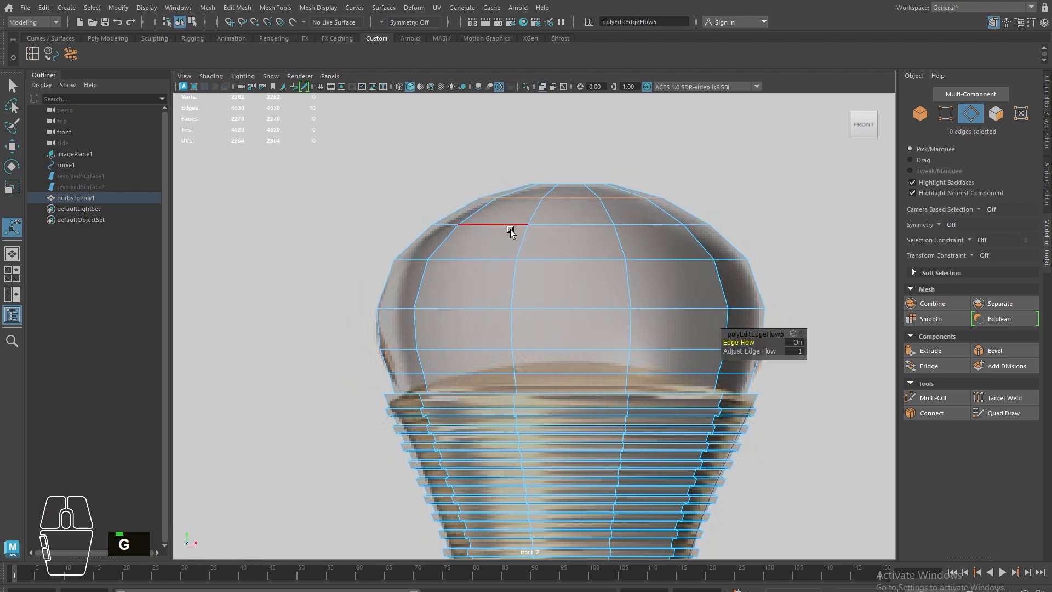
- Reapply Edit Edge Flow to the cap's loops one by one, working down from the upper dome towards the base
{"action": "double_click", "coordinate": [509, 227]}
{"action": "key", "text": "g"}
{"action": "double_click", "coordinate": [487, 259]}
{"action": "key", "text": "g"}
{"action": "double_click", "coordinate": [471, 309]}
{"action": "key", "text": "g"}
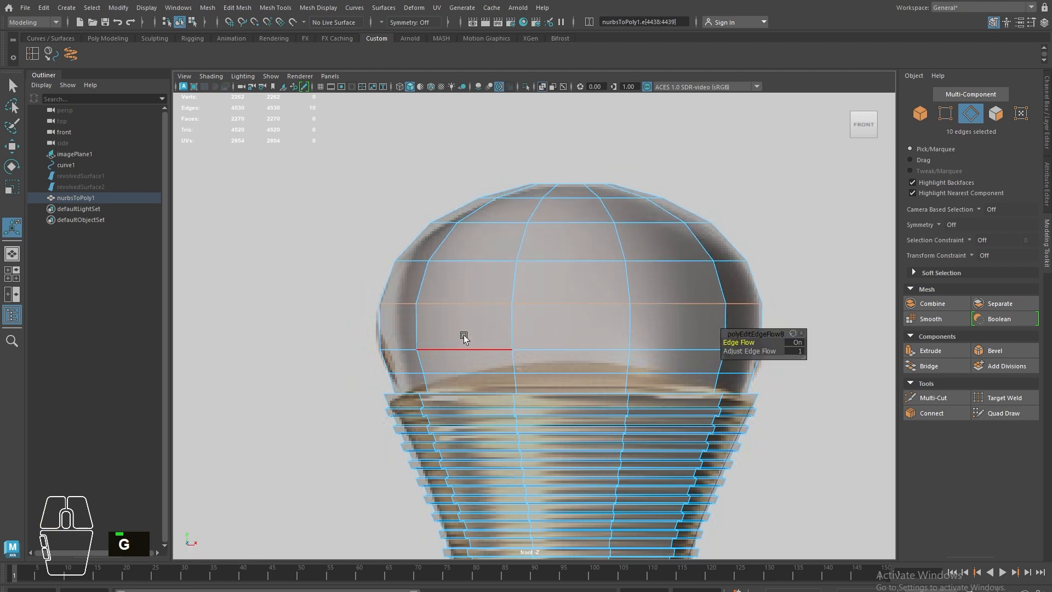
{"action": "double_click", "coordinate": [463, 340]}
{"action": "key", "text": "g"}
{"action": "double_click", "coordinate": [462, 326]}
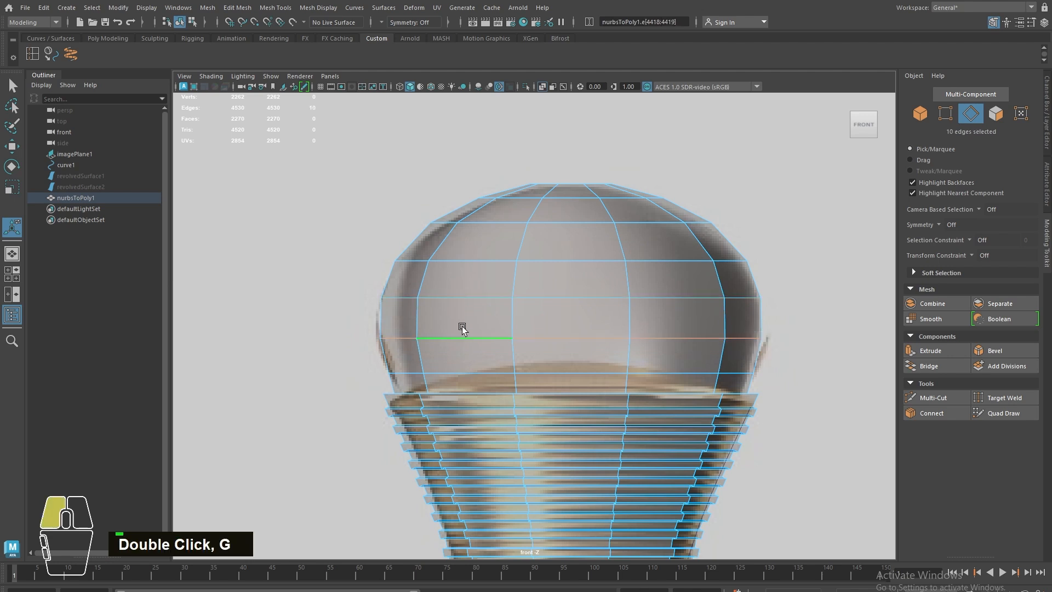
{"action": "key", "text": "g"}
- Try edge flow on the cap's lowest loop, undo it, and even out and scale the loop just above it
{"action": "double_click", "coordinate": [469, 363]}
{"action": "key", "text": "g"}
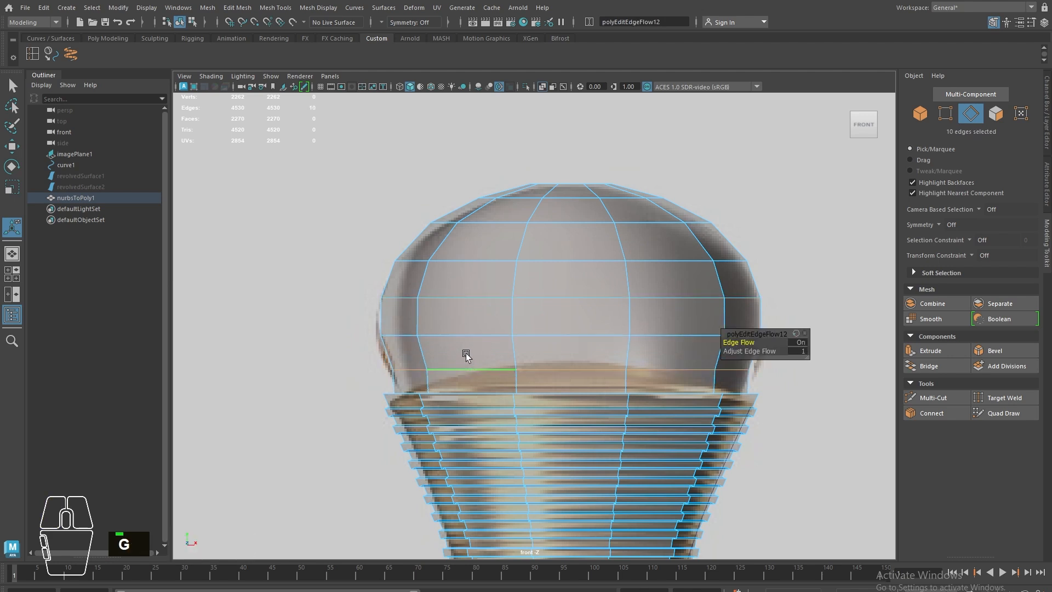
{"action": "key", "text": "z"}
{"action": "double_click", "coordinate": [468, 336]}
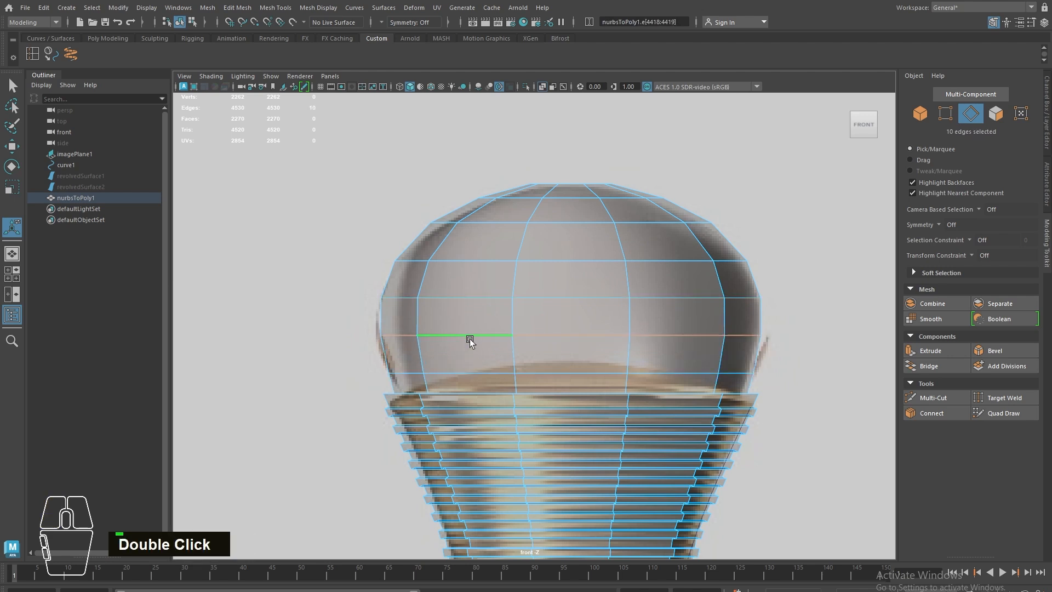
{"action": "key", "text": "g"}
{"action": "key", "text": "t"}
{"action": "key", "text": "r"}
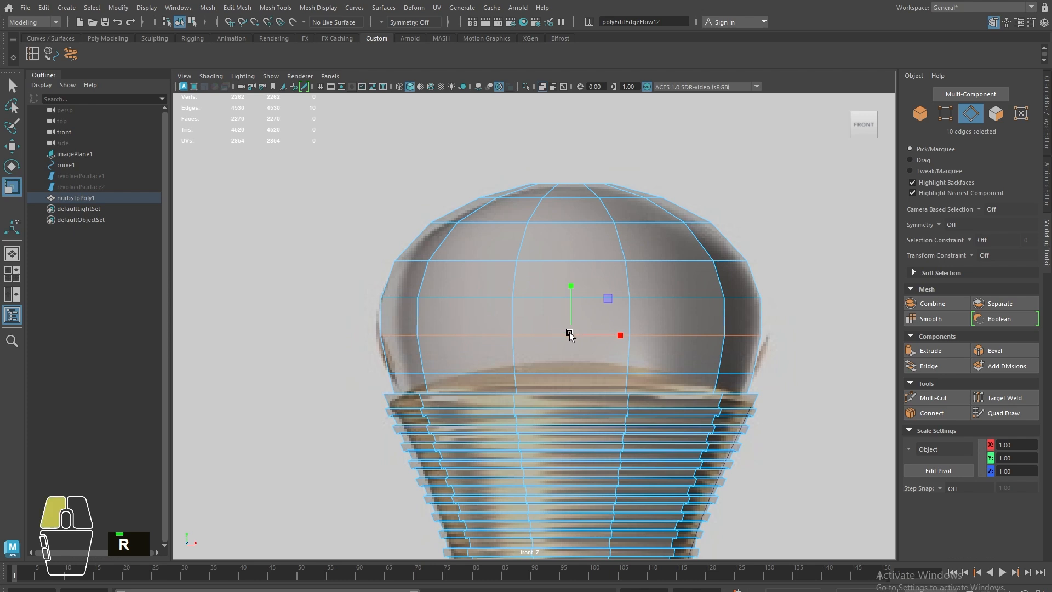
- Even out the edge flow of the cap's middle loop and the loops above it up to the crown
{"action": "double_click", "coordinate": [476, 298]}
{"action": "right_click_drag", "start_coordinate": [593, 259], "coordinate": [591, 367], "text": "shift"}
{"action": "double_click", "coordinate": [499, 261]}
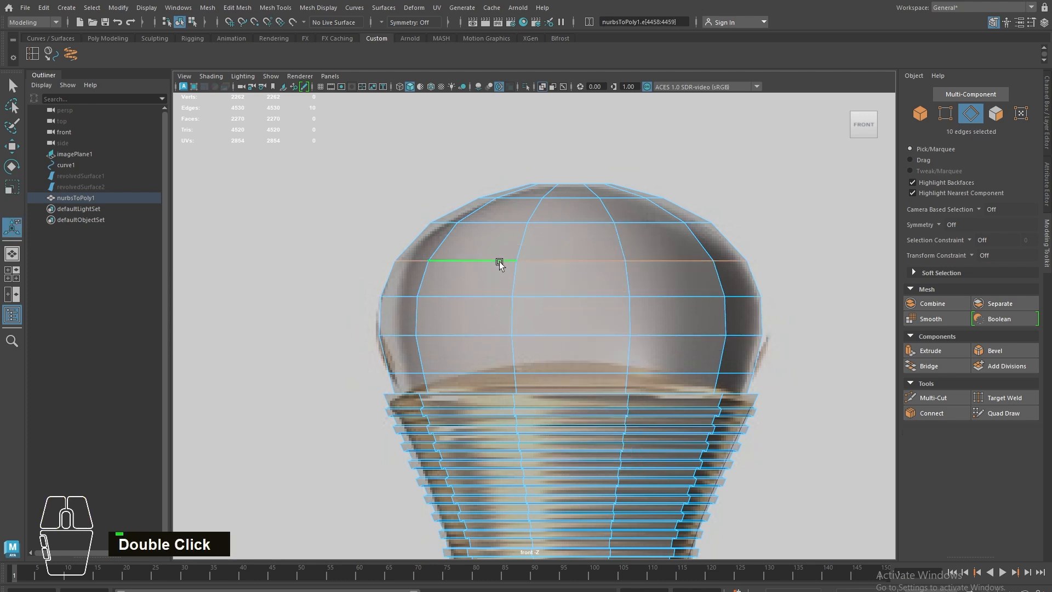
{"action": "key", "text": "g"}
{"action": "double_click", "coordinate": [497, 229]}
{"action": "key", "text": "g"}
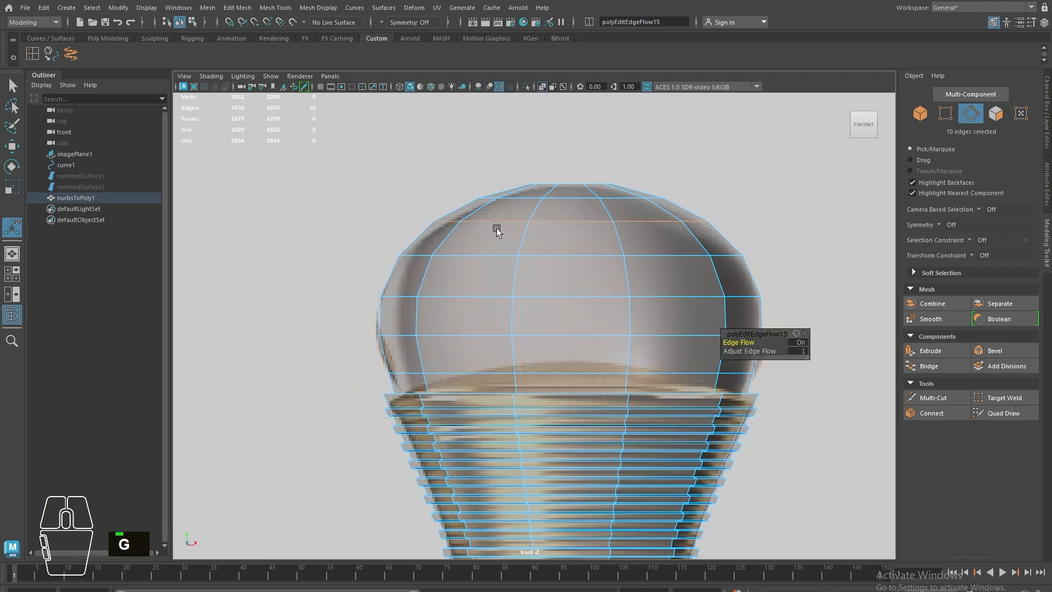
{"action": "double_click", "coordinate": [531, 198]}
{"action": "key", "text": "g"}
{"action": "double_click", "coordinate": [568, 187]}
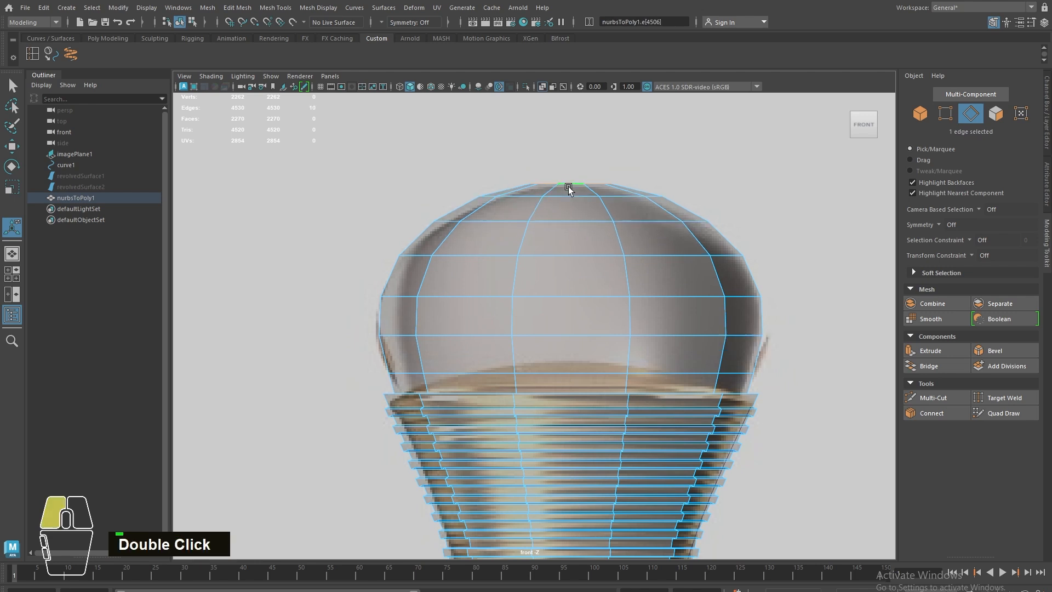
{"action": "key", "text": "g"}
- Return the bottle mesh to object mode and turn off X-ray in the perspective view
{"action": "right_click_drag", "start_coordinate": [561, 261], "coordinate": [754, 166]}
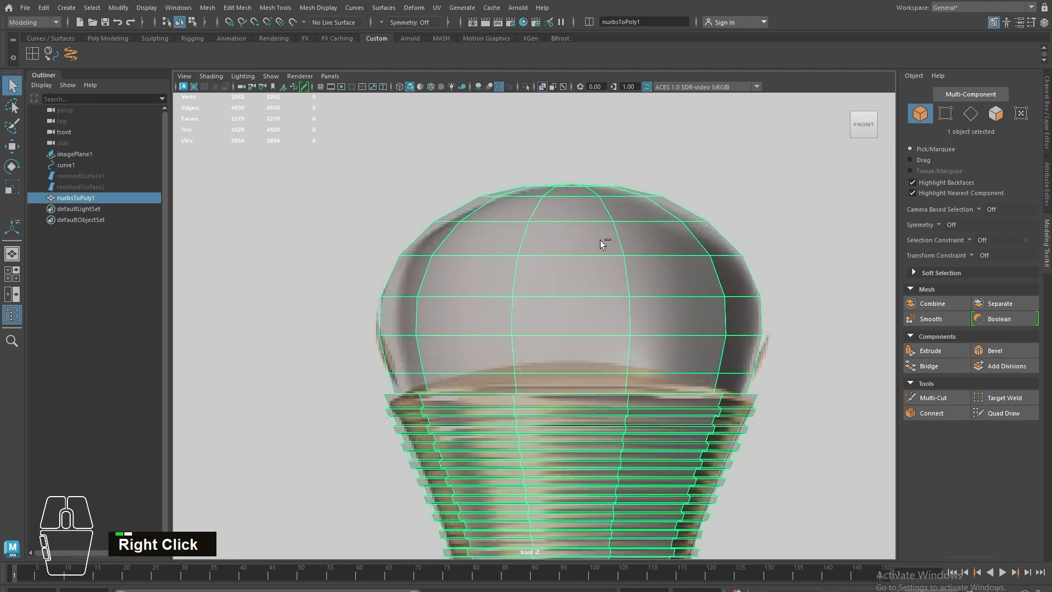
{"action": "key", "text": "ctrl+z"}
{"action": "key", "text": "ctrl+z"}
{"action": "right_click_drag", "start_coordinate": [600, 240], "coordinate": [603, 209]}
{"action": "scroll", "coordinate": [627, 217], "scroll_direction": "down", "scroll_amount": 3}
{"action": "key", "text": "space"}
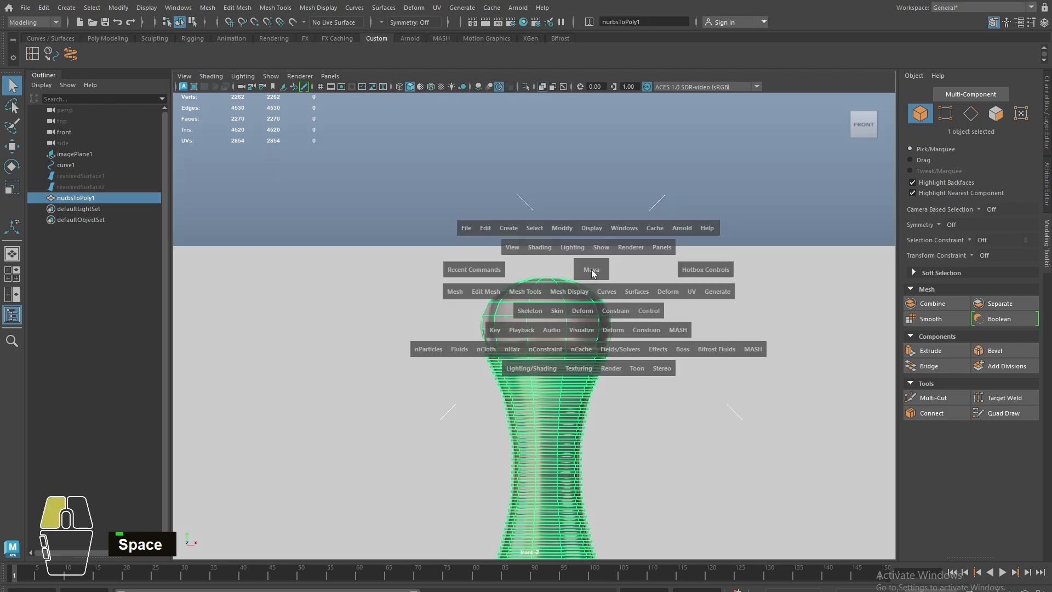
{"action": "left_click_drag", "start_coordinate": [592, 272], "coordinate": [591, 200]}
{"action": "left_click", "coordinate": [542, 86]}
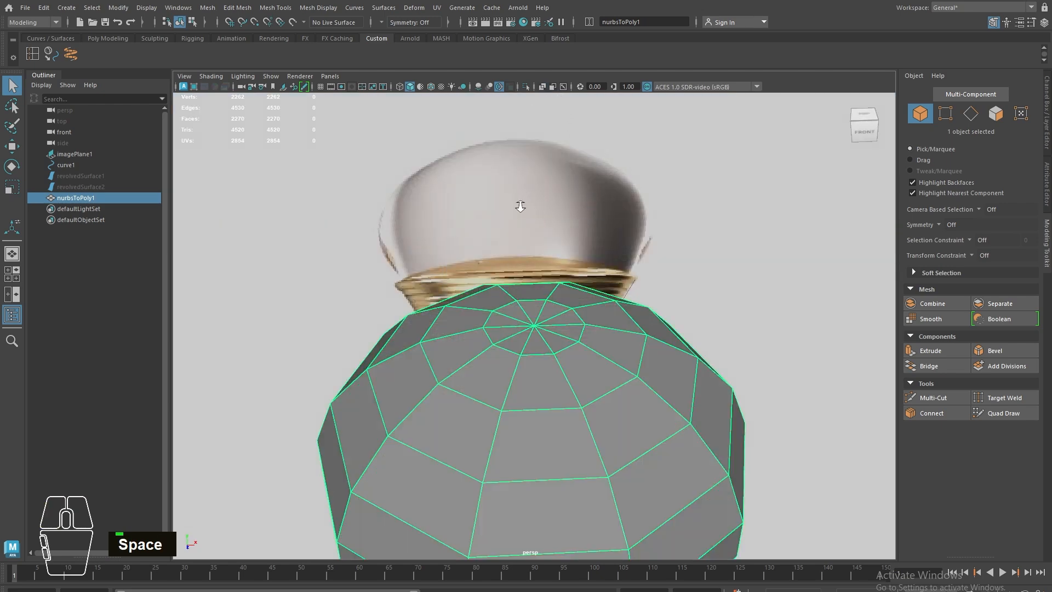
- Preview the bottle smoothed, deselect the mesh and inspect the new cap and ribbed neck from several angles
{"action": "scroll", "coordinate": [544, 399], "scroll_direction": "down", "scroll_amount": 4}
{"action": "middle_click_drag", "start_coordinate": [554, 392], "coordinate": [507, 186], "text": "alt"}
{"action": "key", "text": "3"}
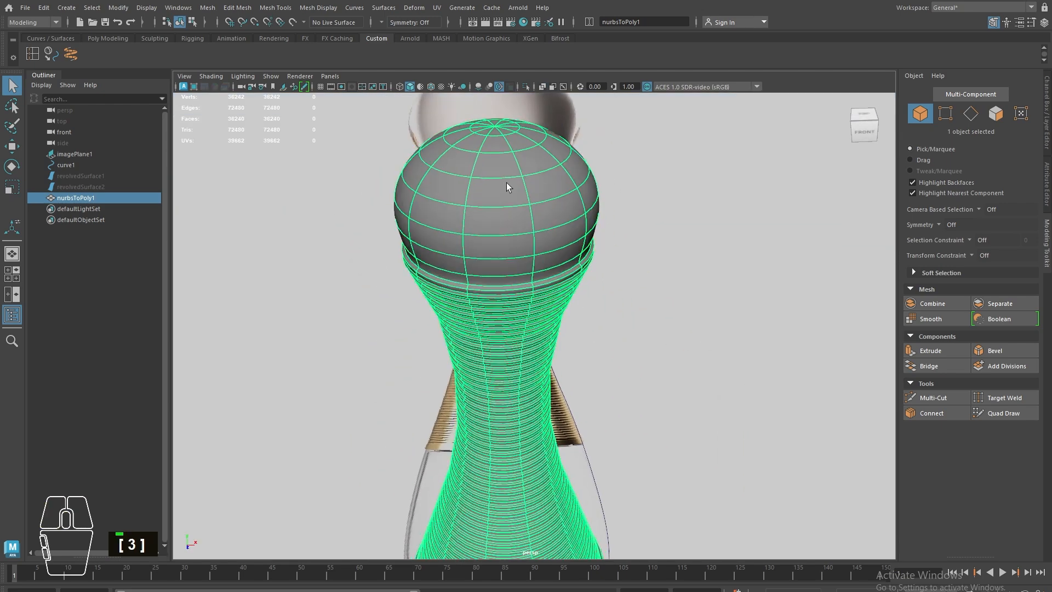
{"action": "left_click", "coordinate": [706, 222]}
{"action": "scroll", "coordinate": [558, 281], "scroll_direction": "down", "scroll_amount": 5}
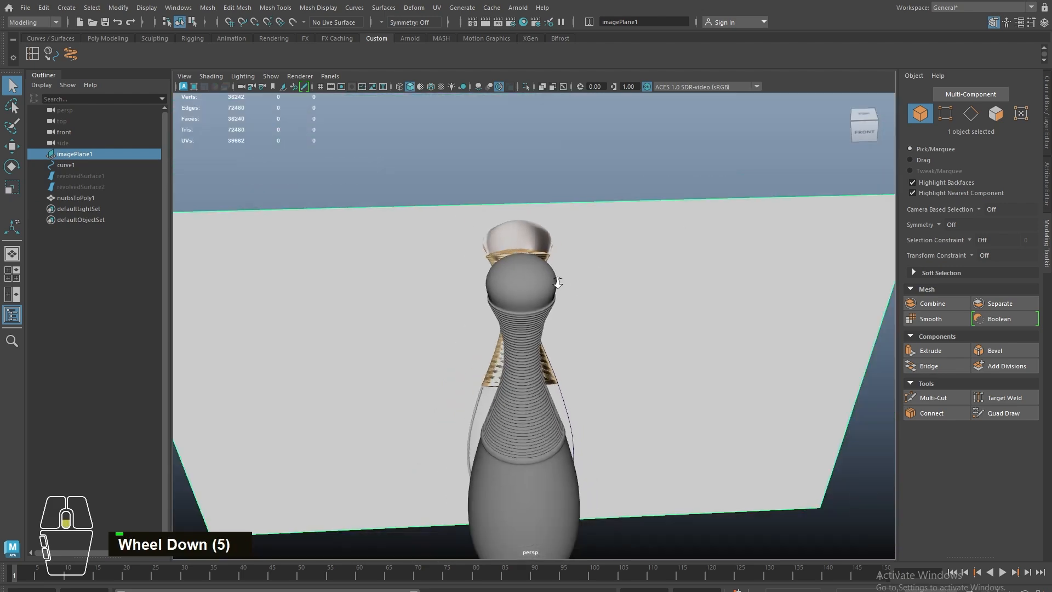
{"action": "left_click_drag", "start_coordinate": [559, 281], "coordinate": [429, 312], "text": "alt"}
{"action": "right_click_drag", "start_coordinate": [428, 312], "coordinate": [854, 496], "text": "alt"}
- Turn off the bottle mesh's smooth preview and select the edge loop where the cap meets the ribbed collar
{"action": "left_click", "coordinate": [468, 275]}
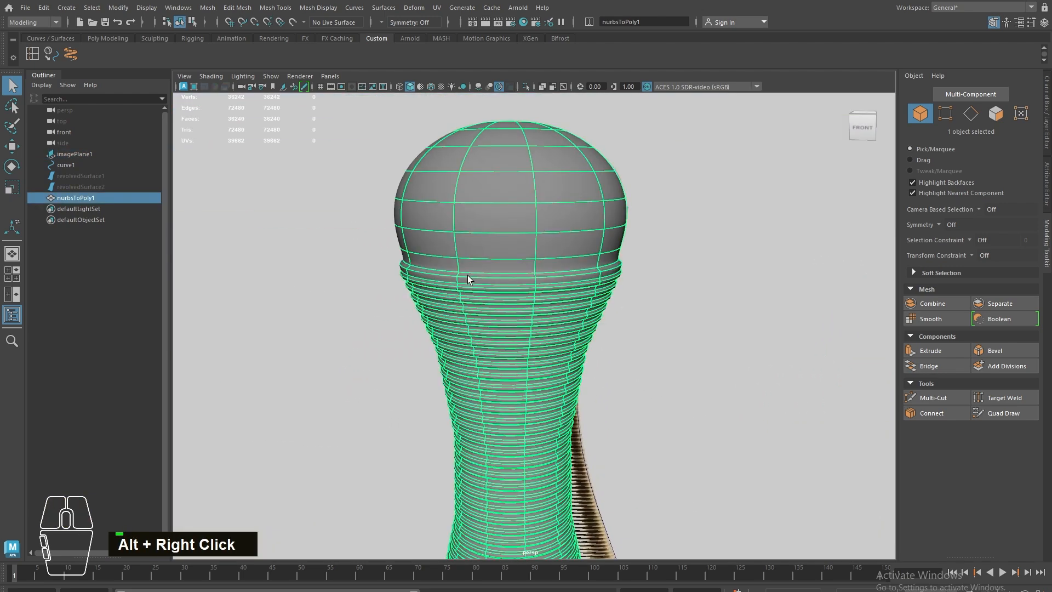
{"action": "key", "text": "1"}
{"action": "right_click_drag", "start_coordinate": [468, 275], "coordinate": [566, 329], "text": "alt"}
{"action": "left_click_drag", "start_coordinate": [567, 329], "coordinate": [525, 347], "text": "alt"}
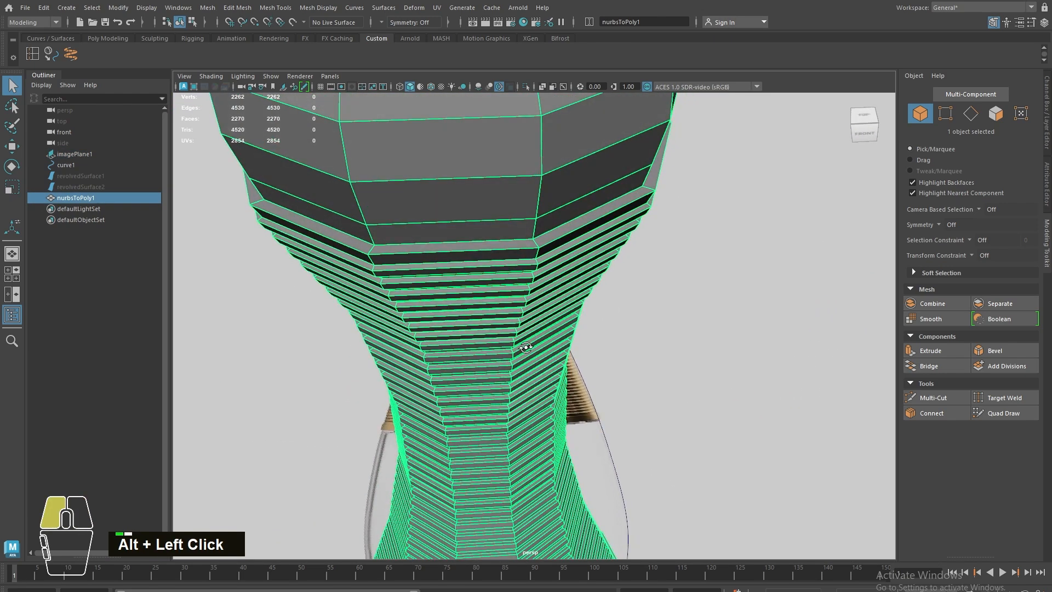
{"action": "right_click_drag", "start_coordinate": [384, 222], "coordinate": [405, 232]}
{"action": "double_click", "coordinate": [349, 242]}
{"action": "left_click_drag", "start_coordinate": [348, 242], "coordinate": [368, 183], "text": "alt"}
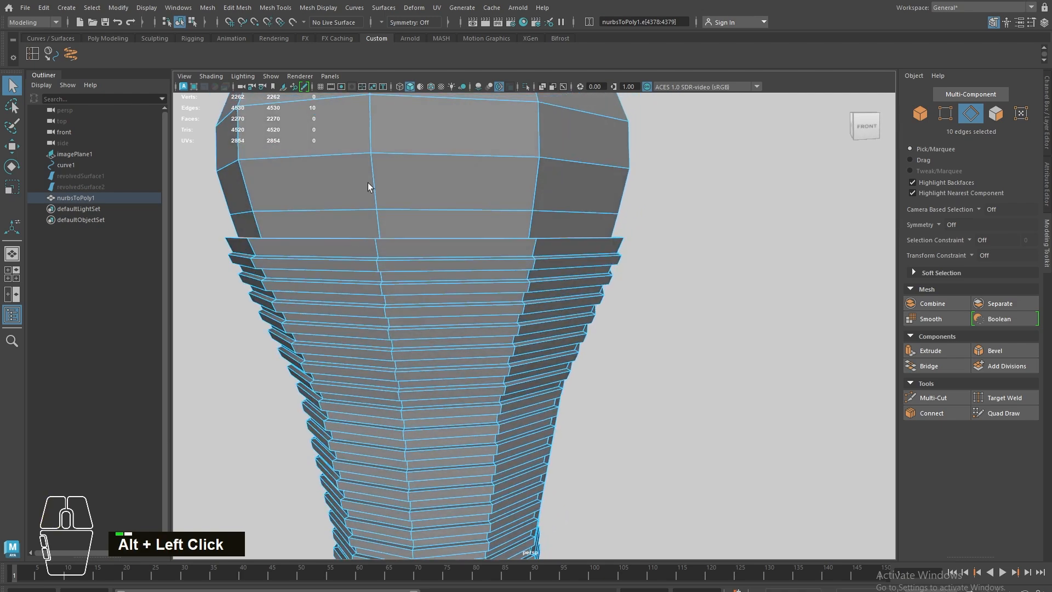
{"action": "middle_click_drag", "start_coordinate": [367, 182], "coordinate": [347, 251], "text": "alt"}
{"action": "right_click_drag", "start_coordinate": [347, 251], "coordinate": [487, 323], "text": "alt"}
{"action": "left_click_drag", "start_coordinate": [486, 323], "coordinate": [432, 316], "text": "alt"}
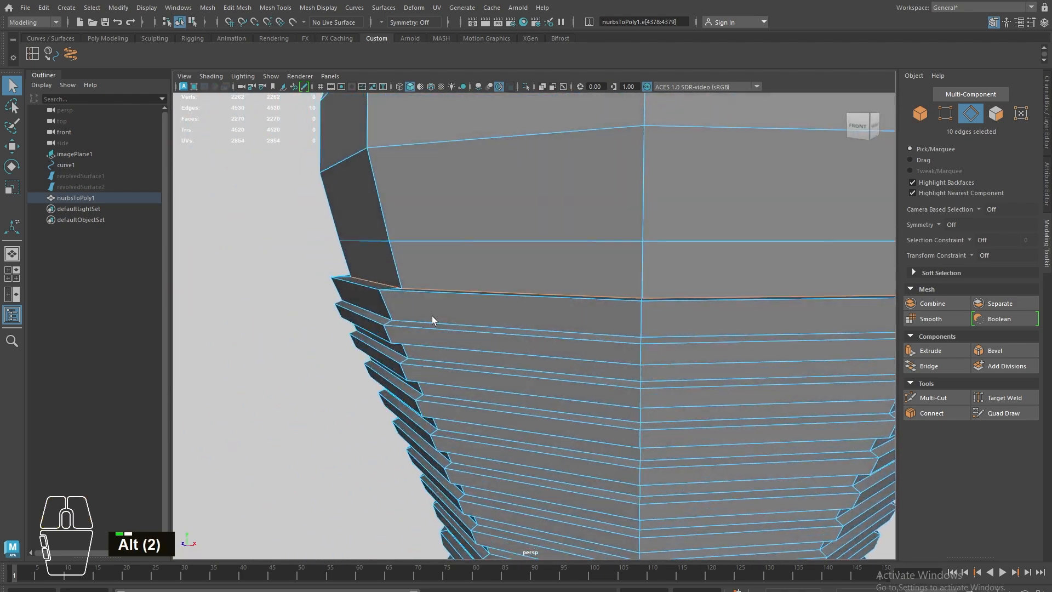
- Bevel the collar's uppermost rim edge loop with a fraction of 0.5
{"action": "right_click", "coordinate": [490, 278], "text": "shift"}
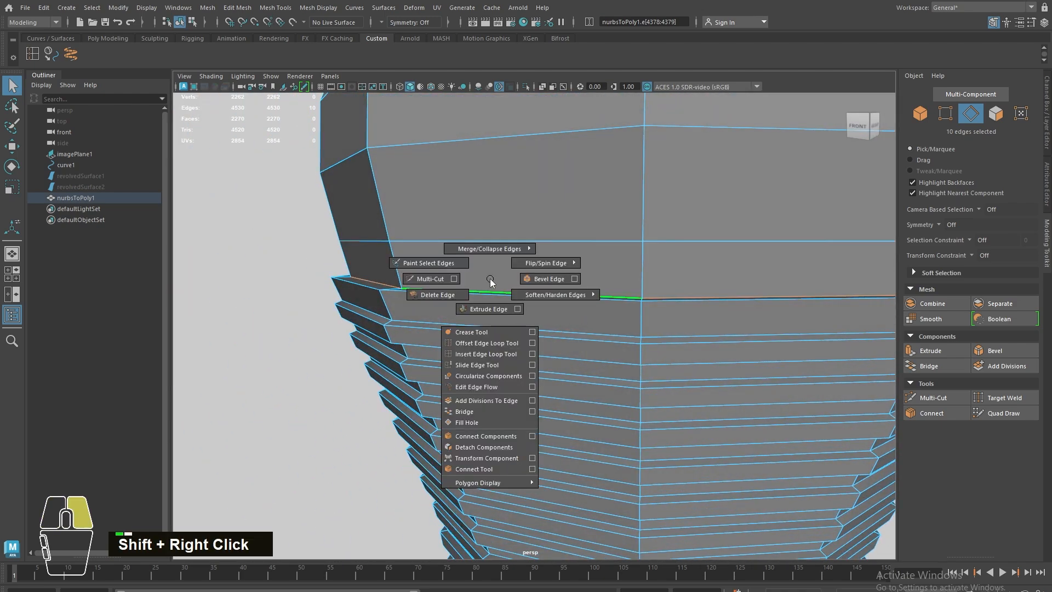
{"action": "double_click", "coordinate": [440, 297]}
{"action": "right_click", "coordinate": [362, 290], "text": "shift"}
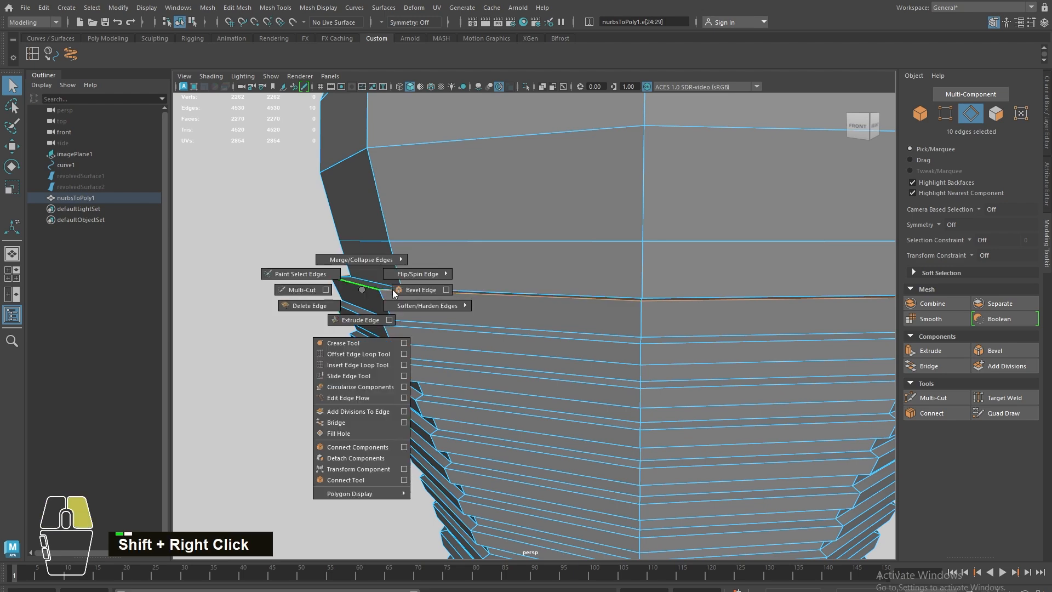
{"action": "left_click", "coordinate": [395, 292]}
{"action": "left_click_drag", "start_coordinate": [425, 291], "coordinate": [434, 328], "text": "alt"}
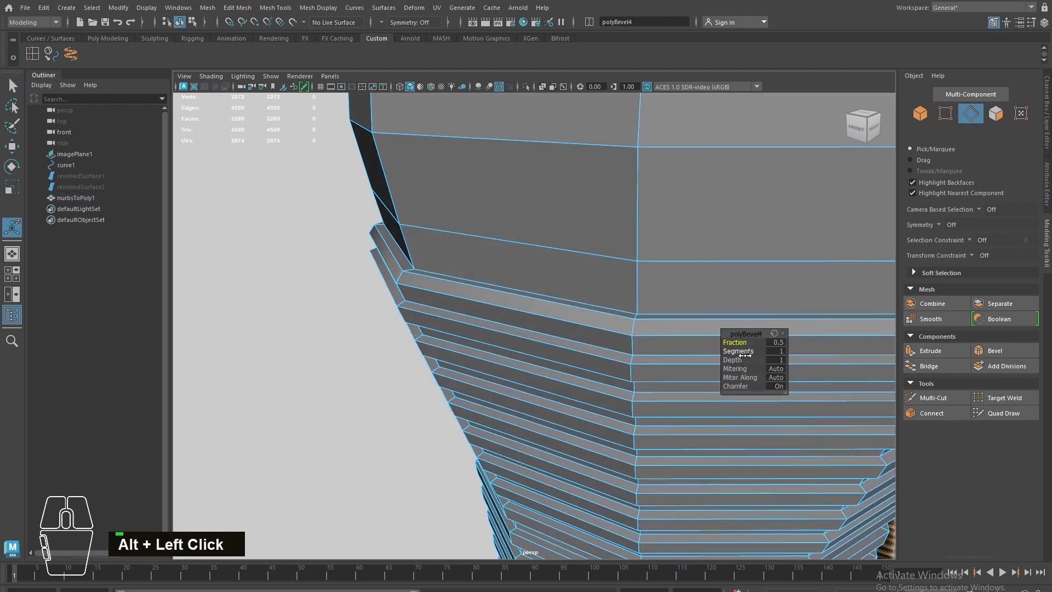
{"action": "mouse_move", "coordinate": [764, 350]}
{"action": "left_mouse_down"}
{"action": "mouse_move", "coordinate": [775, 350]}
{"action": "mouse_move", "coordinate": [672, 338]}
{"action": "mouse_move", "coordinate": [757, 350]}
{"action": "left_mouse_up"}
- Bevel the collar's top rim edges again with 3 segments and a fraction of about 0.244, then return to object mode
{"action": "double_click", "coordinate": [533, 279]}
{"action": "right_click_drag", "start_coordinate": [527, 254], "coordinate": [572, 257], "text": "shift"}
{"action": "left_click_drag", "start_coordinate": [730, 351], "coordinate": [827, 375]}
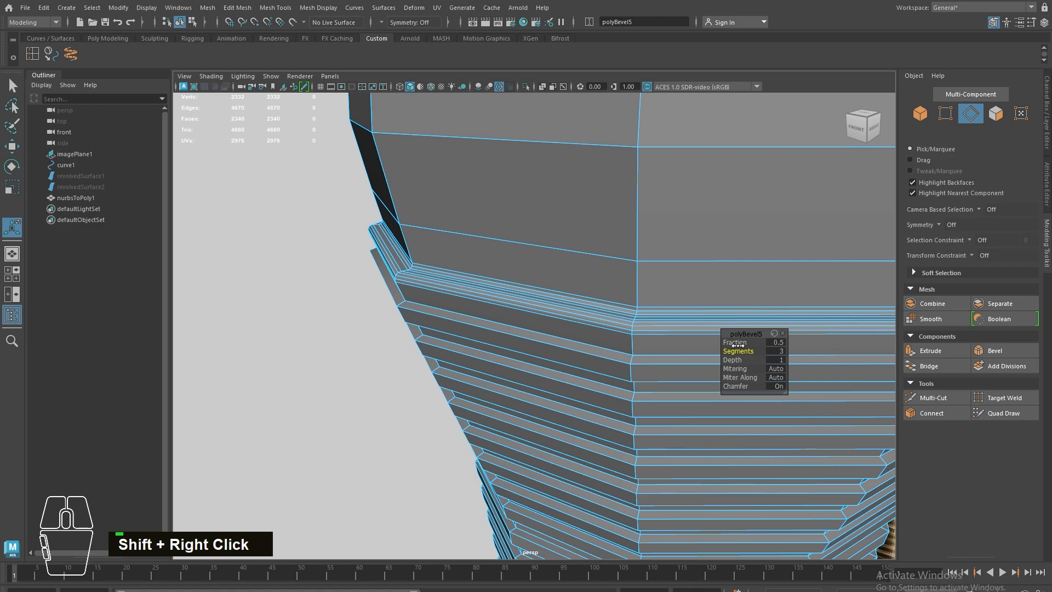
{"action": "left_click_drag", "start_coordinate": [737, 345], "coordinate": [613, 341]}
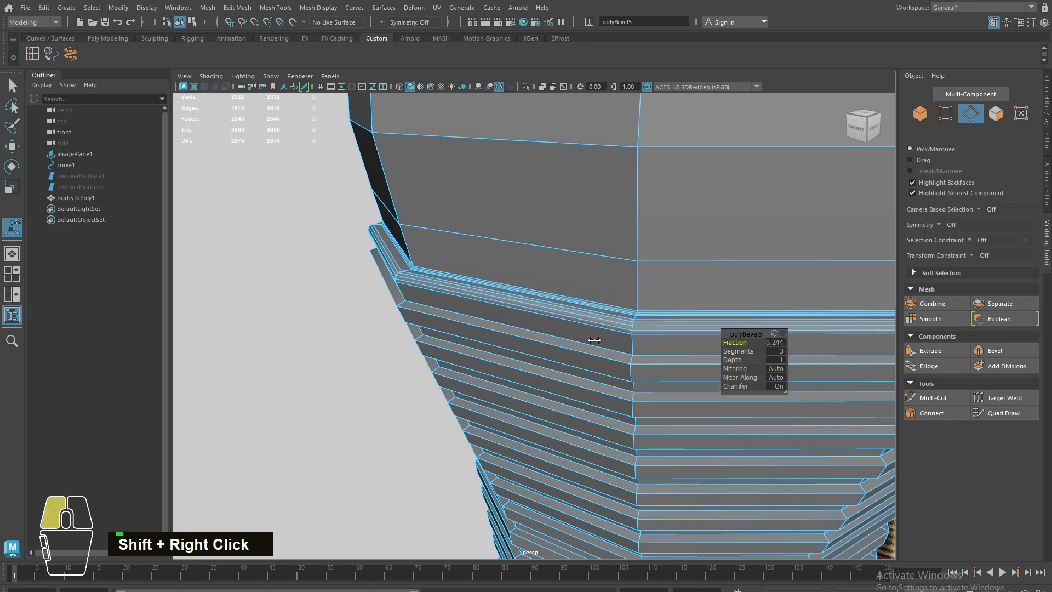
{"action": "scroll", "coordinate": [540, 326], "scroll_direction": "down", "scroll_amount": 4}
{"action": "left_click_drag", "start_coordinate": [540, 325], "coordinate": [559, 331], "text": "alt"}
{"action": "right_click_drag", "start_coordinate": [559, 331], "coordinate": [593, 254]}
{"action": "middle_click_drag", "start_coordinate": [592, 254], "coordinate": [565, 230], "text": "alt"}
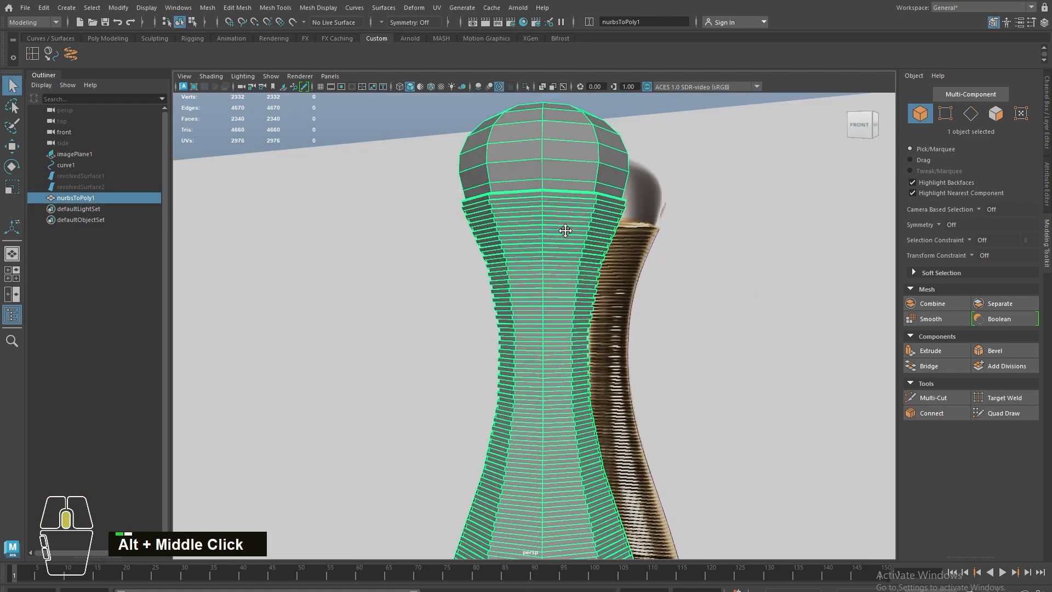
- Select the four edge loops bordering the plain band at the collar's lower end, where it meets the bottle body
{"action": "scroll", "coordinate": [477, 333], "scroll_direction": "down", "scroll_amount": 3, "text": "alt"}
{"action": "left_click_drag", "start_coordinate": [476, 334], "coordinate": [537, 334], "text": "alt"}
{"action": "right_click_drag", "start_coordinate": [537, 335], "coordinate": [648, 341], "text": "alt"}
{"action": "middle_click_drag", "start_coordinate": [648, 340], "coordinate": [550, 241], "text": "alt"}
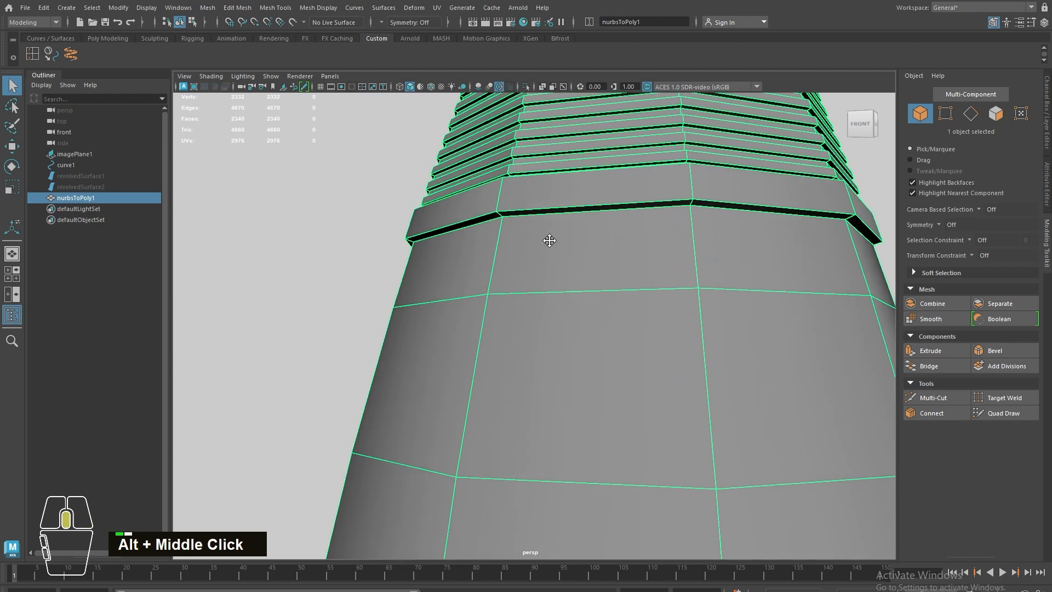
{"action": "right_click_drag", "start_coordinate": [550, 241], "coordinate": [499, 265], "text": "alt"}
{"action": "double_click", "coordinate": [494, 250]}
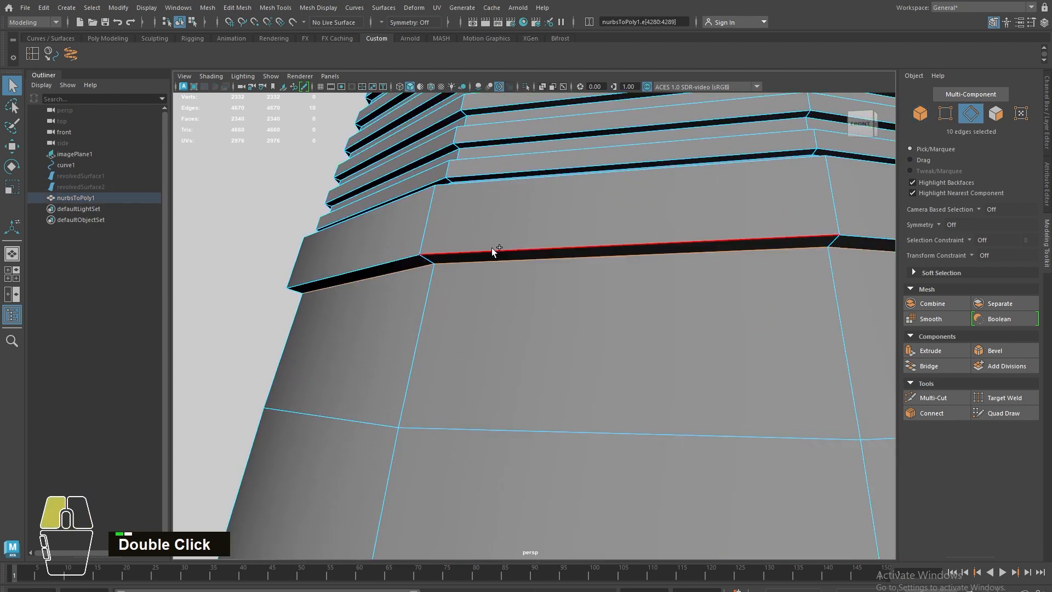
{"action": "double_click", "coordinate": [492, 248], "text": "shift"}
{"action": "left_click_drag", "start_coordinate": [492, 247], "coordinate": [447, 299], "text": "alt"}
{"action": "double_click", "coordinate": [468, 271], "text": "shift"}
{"action": "right_click_drag", "start_coordinate": [447, 298], "coordinate": [507, 370], "text": "alt"}
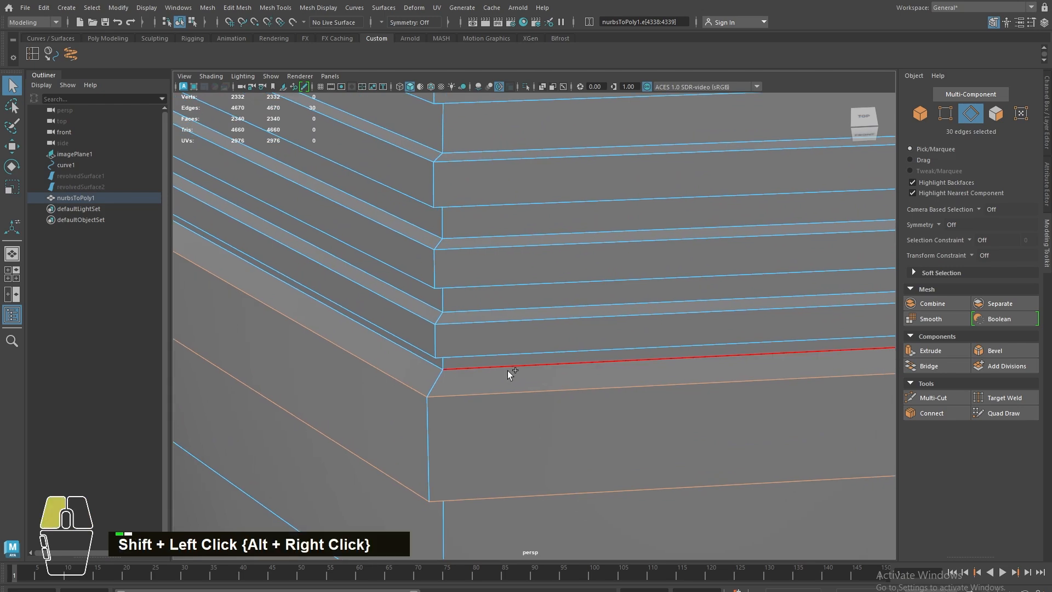
{"action": "double_click", "coordinate": [508, 371], "text": "shift"}
- Bevel the lower band's selected edge loops with chamfer off and a fraction of 0.111
{"action": "right_click_drag", "start_coordinate": [461, 344], "coordinate": [412, 328], "text": "shift"}
{"action": "left_click_drag", "start_coordinate": [495, 360], "coordinate": [484, 328], "text": "alt"}
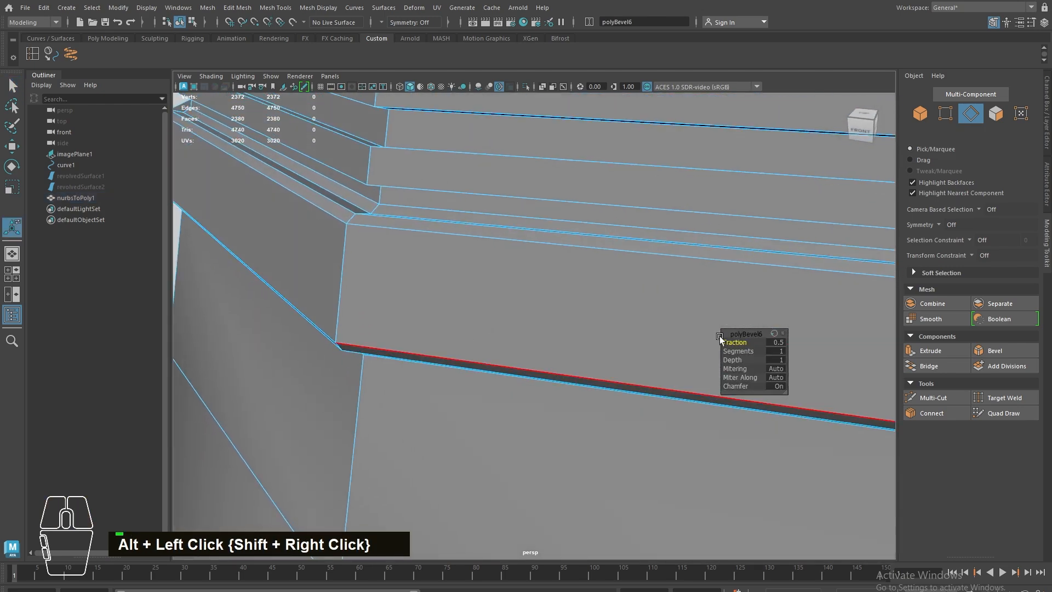
{"action": "left_click", "coordinate": [776, 386]}
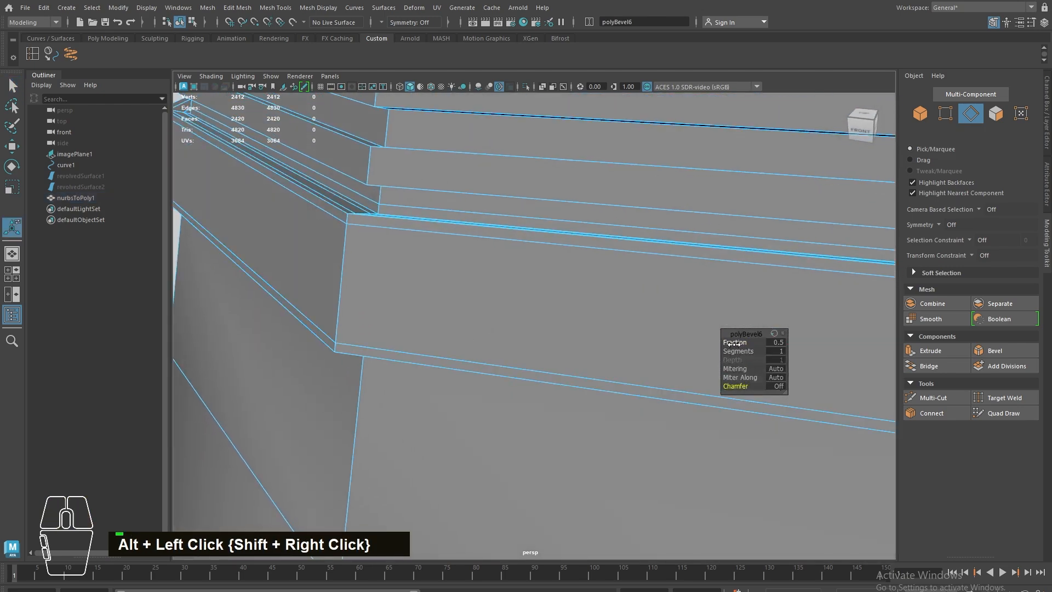
{"action": "left_click_drag", "start_coordinate": [735, 342], "coordinate": [521, 354]}
{"action": "scroll", "coordinate": [497, 334], "scroll_direction": "down", "scroll_amount": 12}
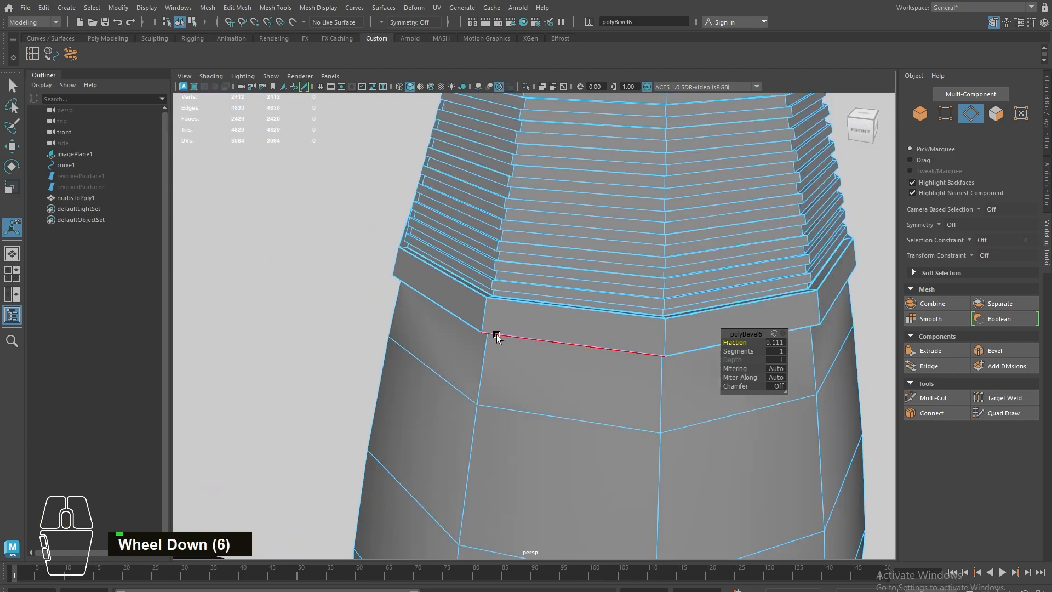
- Return the bottle to object mode and hide the reference image plane
{"action": "middle_click_drag", "start_coordinate": [498, 330], "coordinate": [545, 263], "text": "alt"}
{"action": "left_click_drag", "start_coordinate": [545, 263], "coordinate": [509, 349], "text": "alt"}
{"action": "right_click_drag", "start_coordinate": [509, 349], "coordinate": [693, 205]}
{"action": "scroll", "coordinate": [518, 278], "scroll_direction": "down", "scroll_amount": 5}
{"action": "left_click_drag", "start_coordinate": [518, 278], "coordinate": [413, 254], "text": "alt"}
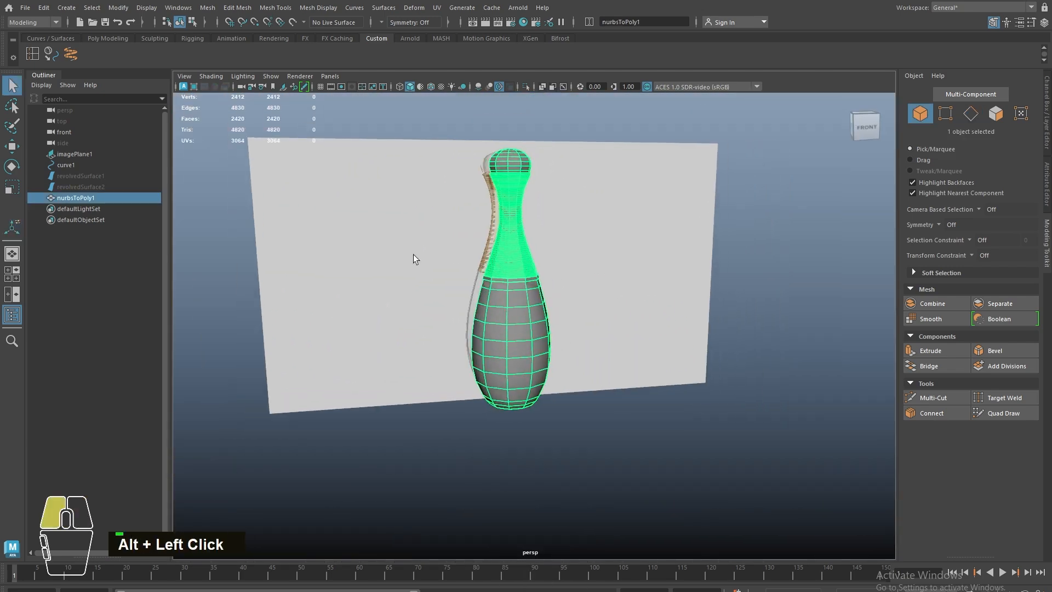
{"action": "left_click", "coordinate": [413, 254]}
{"action": "key", "text": "ctrl+h"}
- Show the bottle in smooth preview and delete the leftover profile curve beside it
{"action": "left_click", "coordinate": [509, 300]}
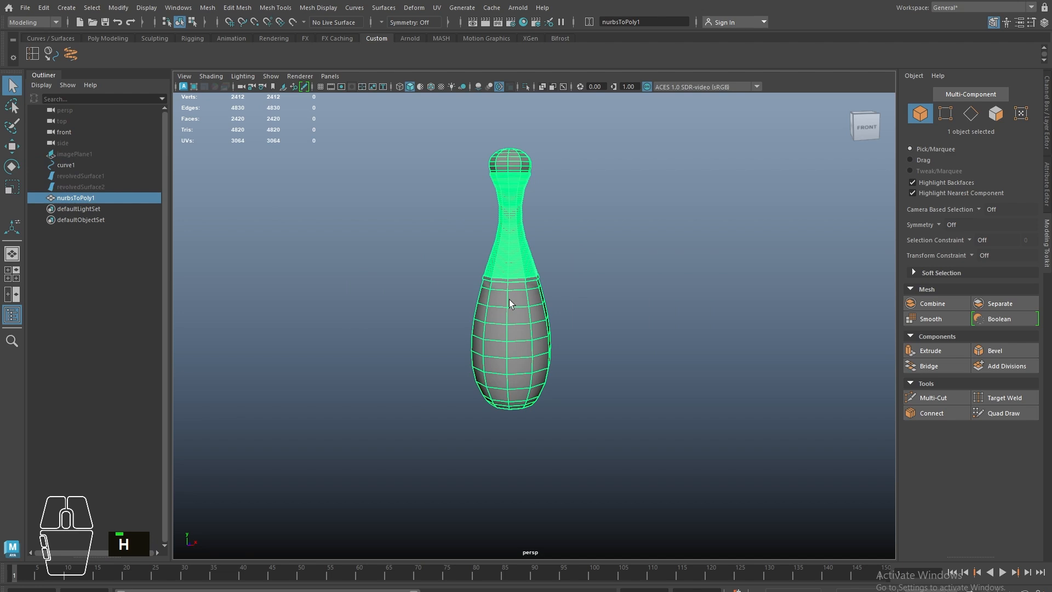
{"action": "key", "text": "3"}
{"action": "left_click", "coordinate": [574, 266]}
{"action": "left_click_drag", "start_coordinate": [582, 296], "coordinate": [507, 298], "text": "alt"}
{"action": "left_click", "coordinate": [609, 328]}
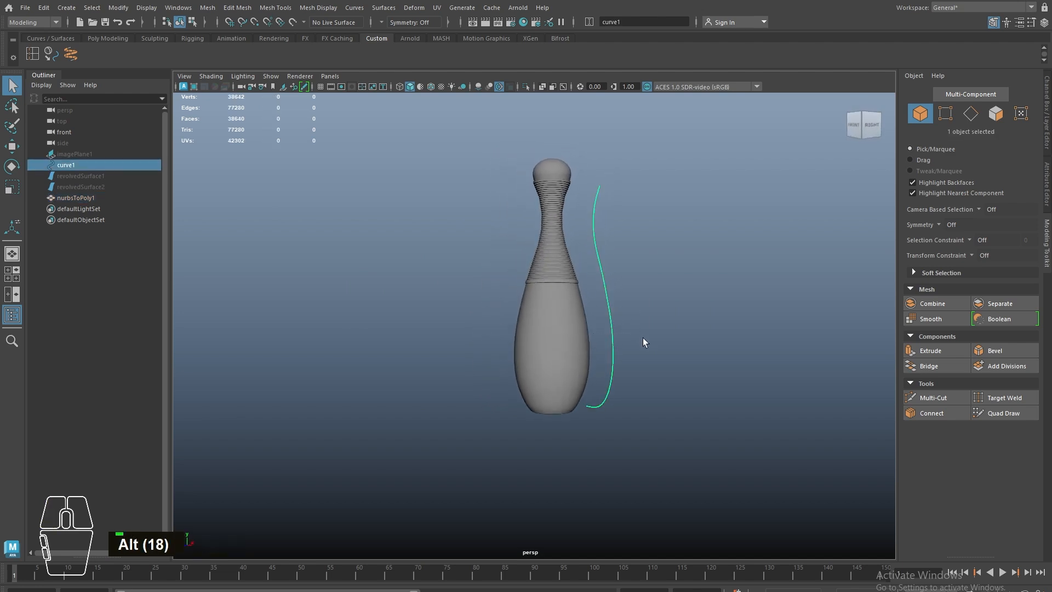
{"action": "key", "text": "Delete"}
{"action": "scroll", "coordinate": [566, 248], "scroll_direction": "up", "scroll_amount": 5}
{"action": "scroll", "coordinate": [564, 224], "scroll_direction": "up", "scroll_amount": 3, "text": "alt"}
{"action": "scroll", "coordinate": [567, 223], "scroll_direction": "down", "scroll_amount": 3}
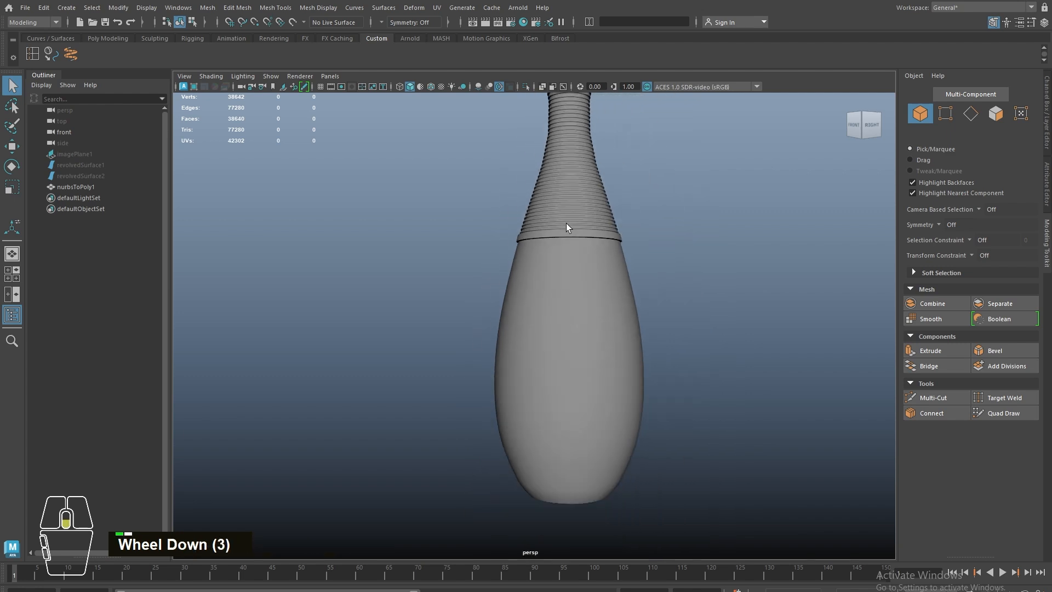
{"action": "scroll", "coordinate": [578, 289], "scroll_direction": "down", "scroll_amount": 3}
{"action": "middle_click_drag", "start_coordinate": [578, 289], "coordinate": [535, 347], "text": "alt"}
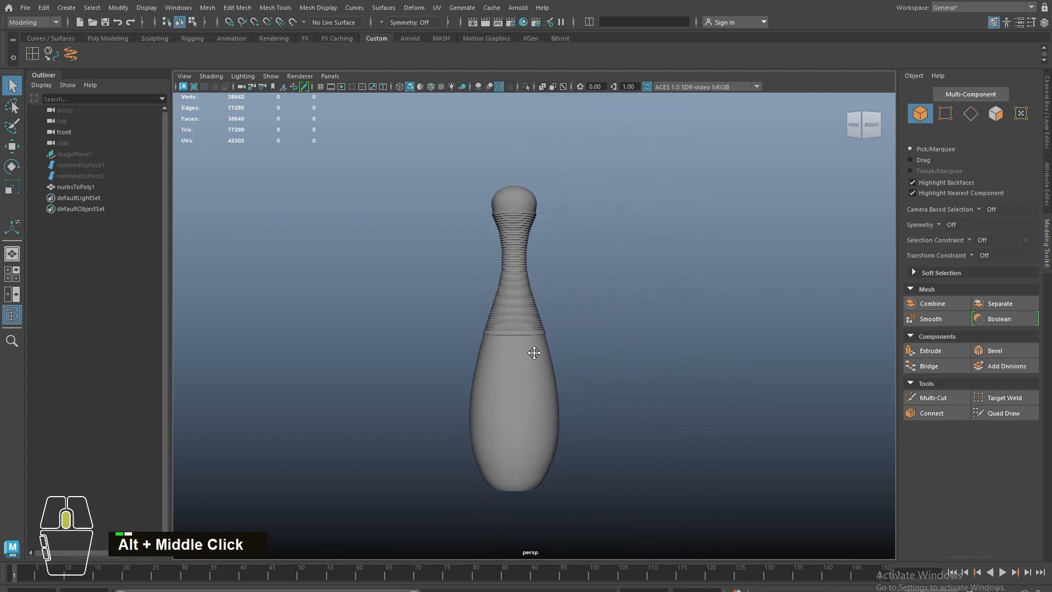
- Assign a new Blinn material to the bottle, darken its grey color, and deselect the mesh
{"action": "mouse_move", "coordinate": [536, 347]}
{"action": "left_mouse_down", "text": "alt"}
{"action": "mouse_move", "coordinate": [545, 335]}
{"action": "mouse_move", "coordinate": [535, 345]}
{"action": "left_mouse_up", "text": "alt"}
{"action": "left_click", "coordinate": [533, 345]}
{"action": "right_click_drag", "start_coordinate": [591, 311], "coordinate": [601, 590]}
{"action": "left_click", "coordinate": [435, 270]}
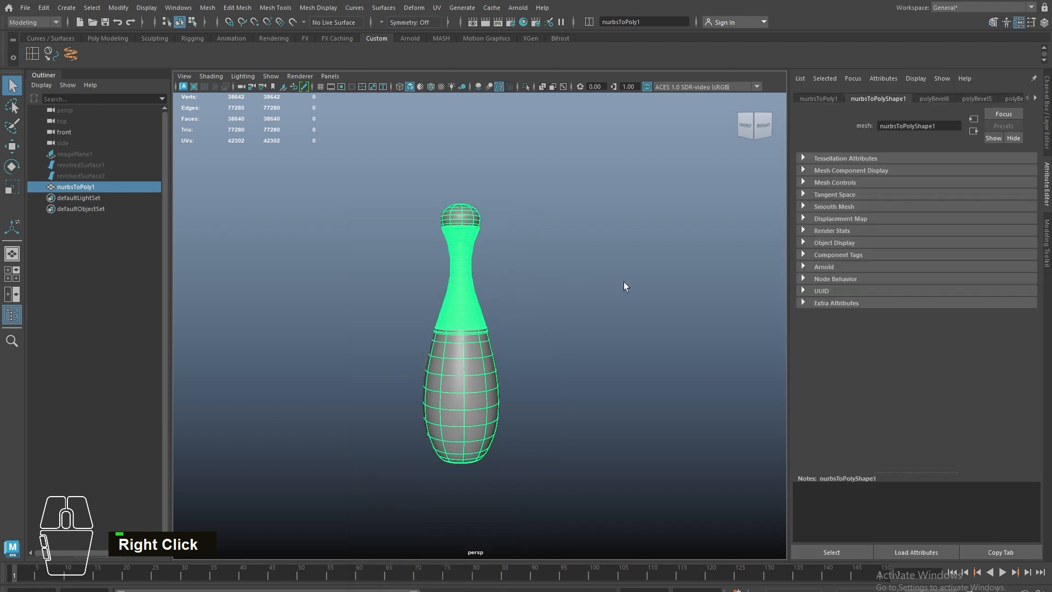
{"action": "right_click_drag", "start_coordinate": [623, 281], "coordinate": [613, 550]}
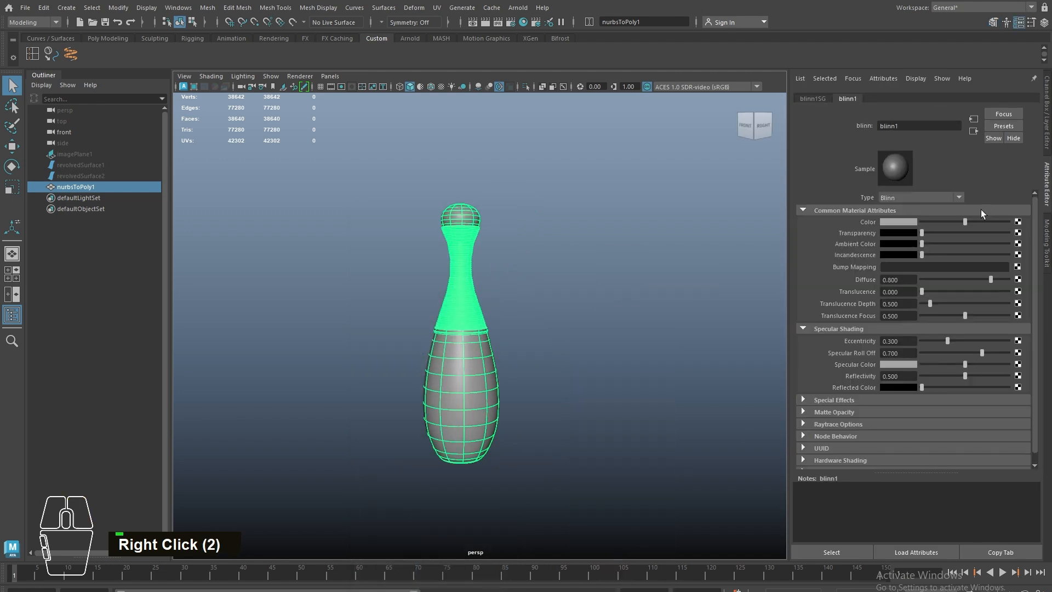
{"action": "left_click_drag", "start_coordinate": [965, 222], "coordinate": [947, 224]}
{"action": "left_click", "coordinate": [655, 249]}
- Inspect the finished bottle from several angles, briefly overlaying the wireframe on the shaded view
{"action": "left_click_drag", "start_coordinate": [520, 375], "coordinate": [554, 387], "text": "alt"}
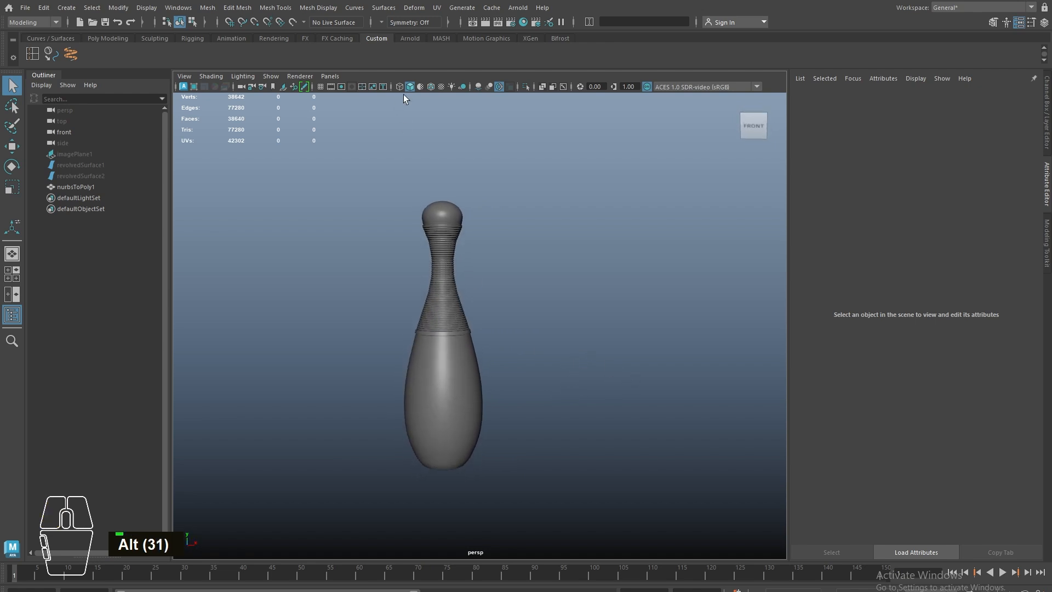
{"action": "left_click", "coordinate": [431, 87]}
{"action": "mouse_move", "coordinate": [449, 331]}
{"action": "left_mouse_down", "text": "alt"}
{"action": "mouse_move", "coordinate": [469, 287]}
{"action": "mouse_move", "coordinate": [460, 263]}
{"action": "left_mouse_up", "text": "alt"}
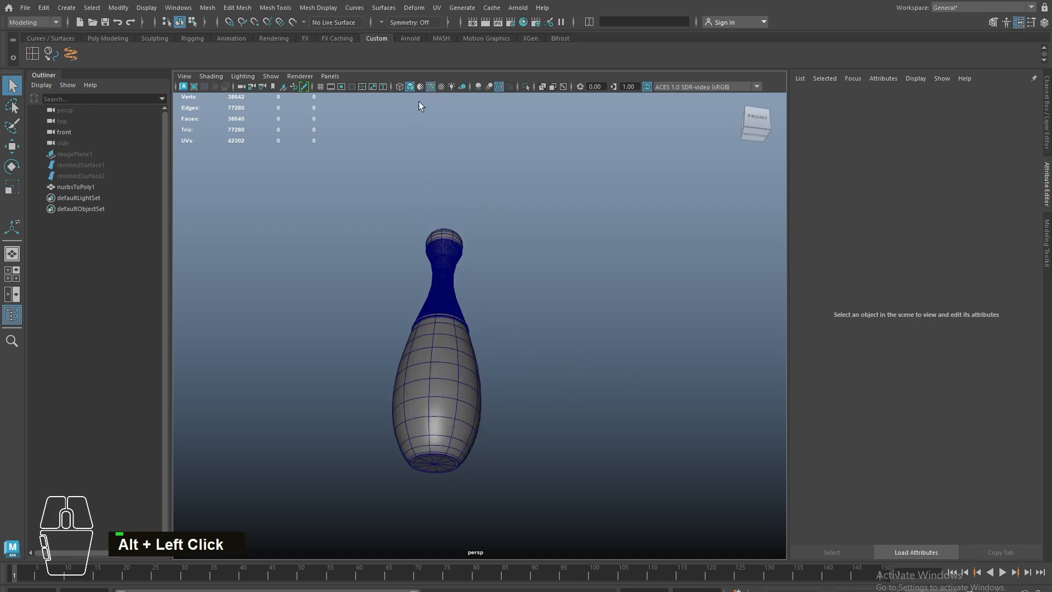
{"action": "left_click", "coordinate": [431, 86]}
{"action": "right_click_drag", "start_coordinate": [406, 208], "coordinate": [486, 305], "text": "alt"}
{"action": "mouse_move", "coordinate": [486, 306]}
{"action": "left_mouse_down", "text": "alt"}
{"action": "mouse_move", "coordinate": [413, 310]}
{"action": "mouse_move", "coordinate": [454, 342]}
{"action": "mouse_move", "coordinate": [689, 300]}
{"action": "mouse_move", "coordinate": [705, 315]}
{"action": "mouse_move", "coordinate": [587, 315]}
{"action": "left_mouse_up", "text": "alt"}
{"action": "scroll", "coordinate": [588, 314], "scroll_direction": "down", "scroll_amount": 2}
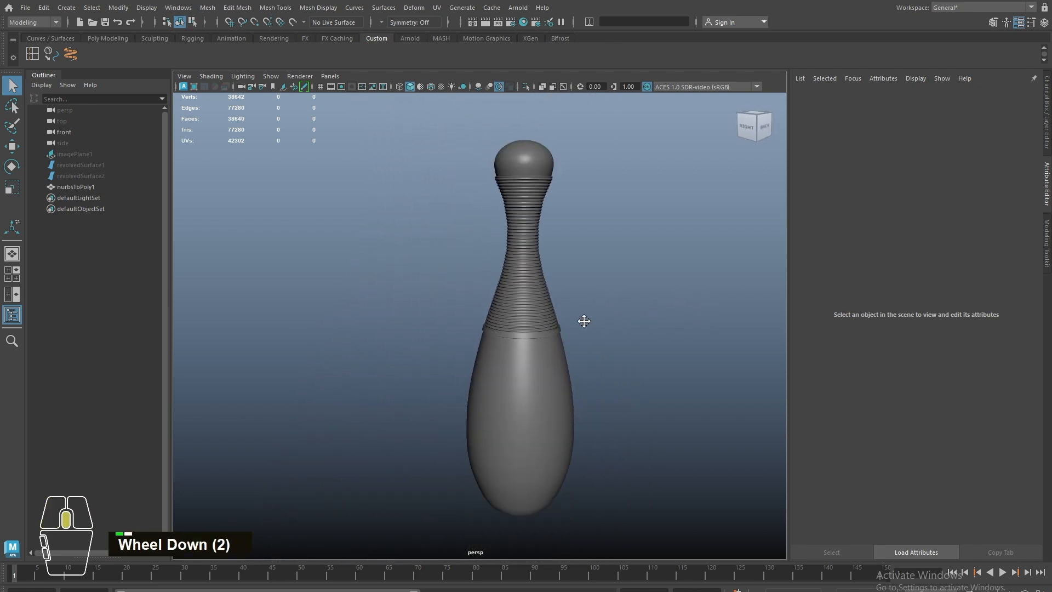
{"action": "middle_click_drag", "start_coordinate": [582, 320], "coordinate": [539, 312], "text": "alt"}
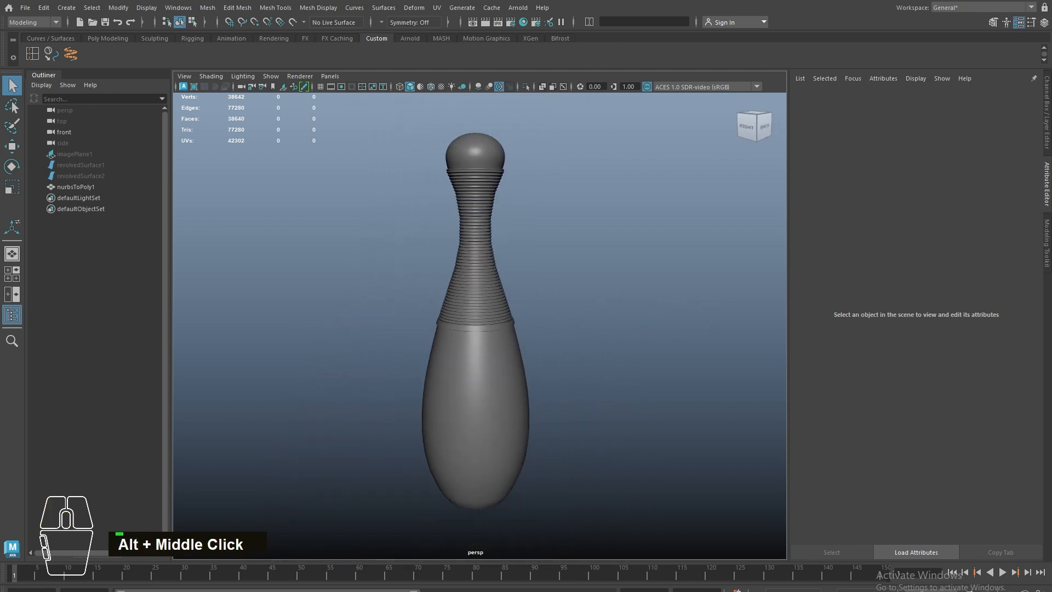